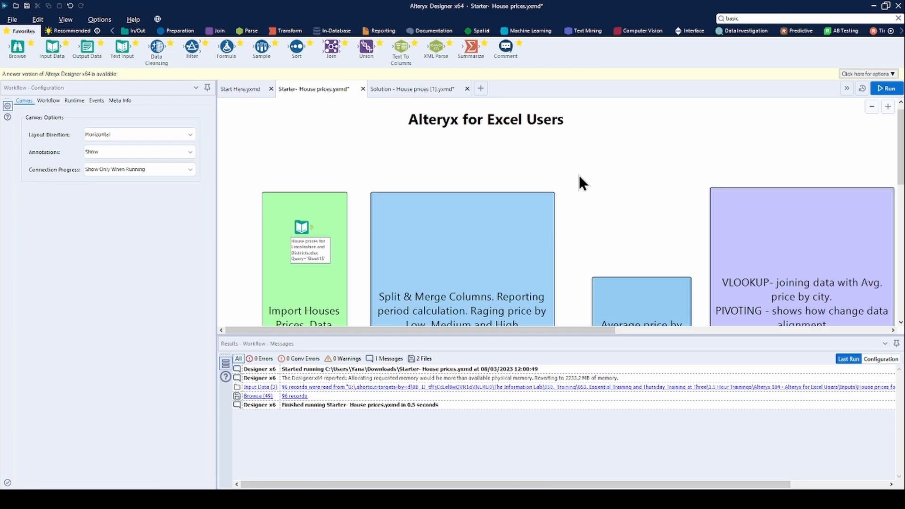
- Review the solution House prices workflow and return to the starter House prices workflow
click(437, 89)
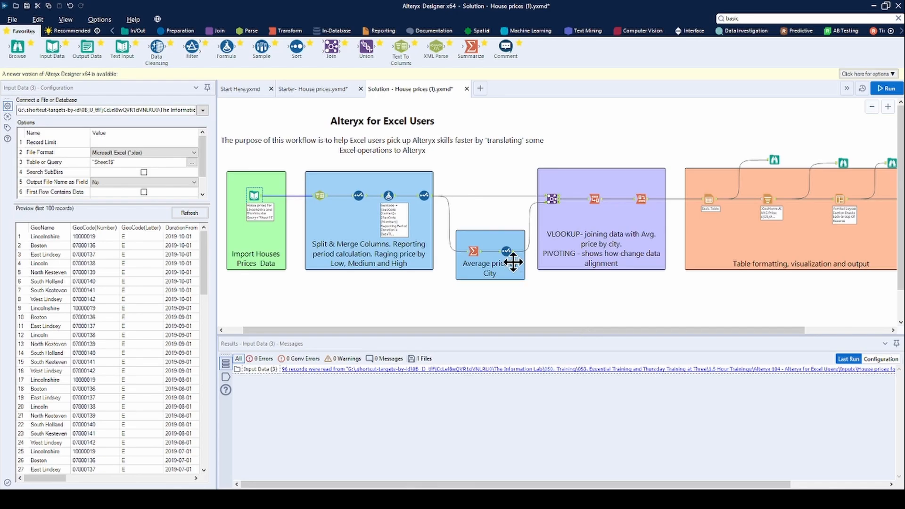
click(324, 89)
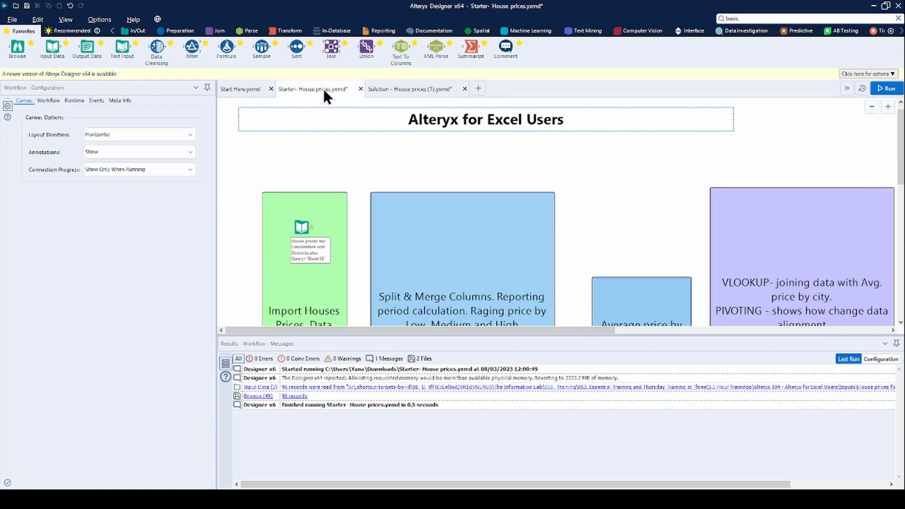
- Add a Browse tool after the Input Data tool in the Import Houses Prices Data container and run the workflow
scroll(899, 170, down, 1)
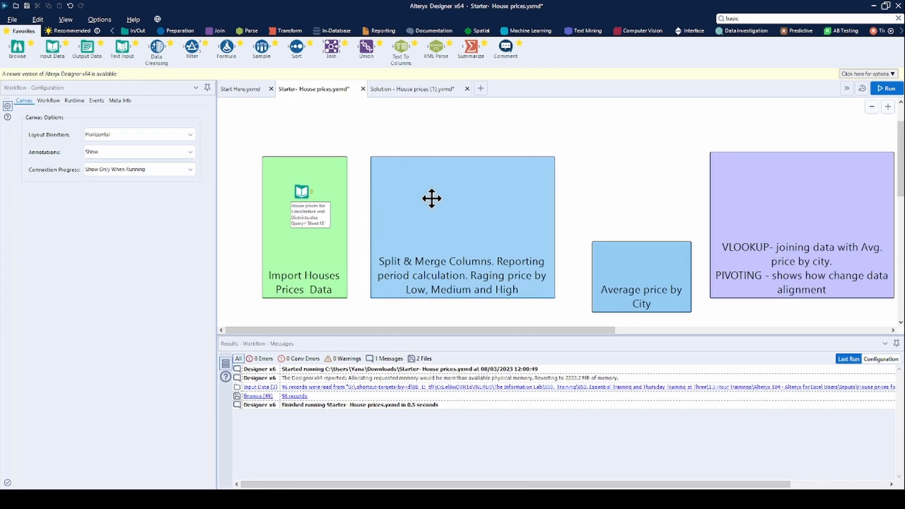
right_click(299, 192)
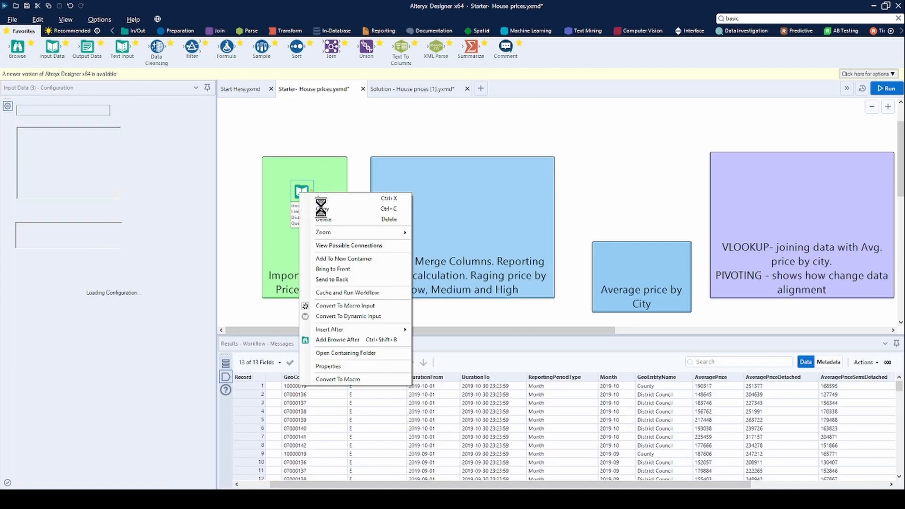
click(362, 339)
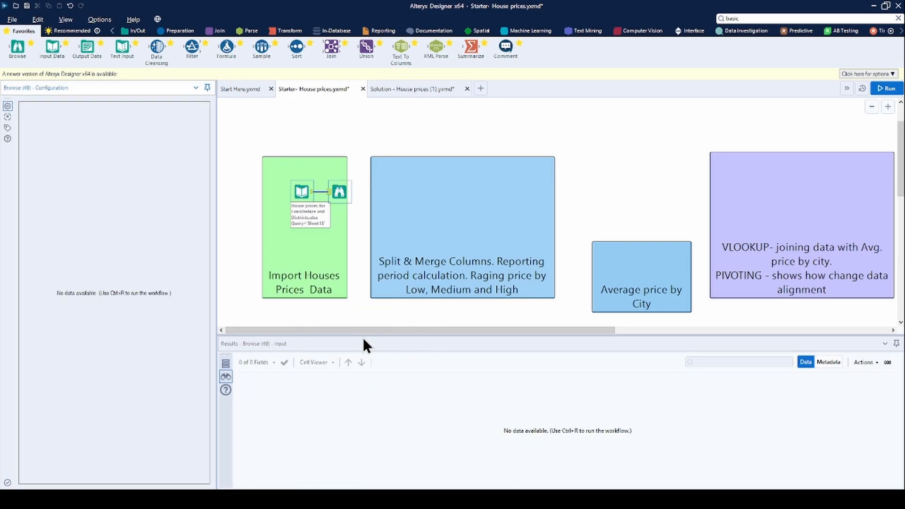
click(886, 89)
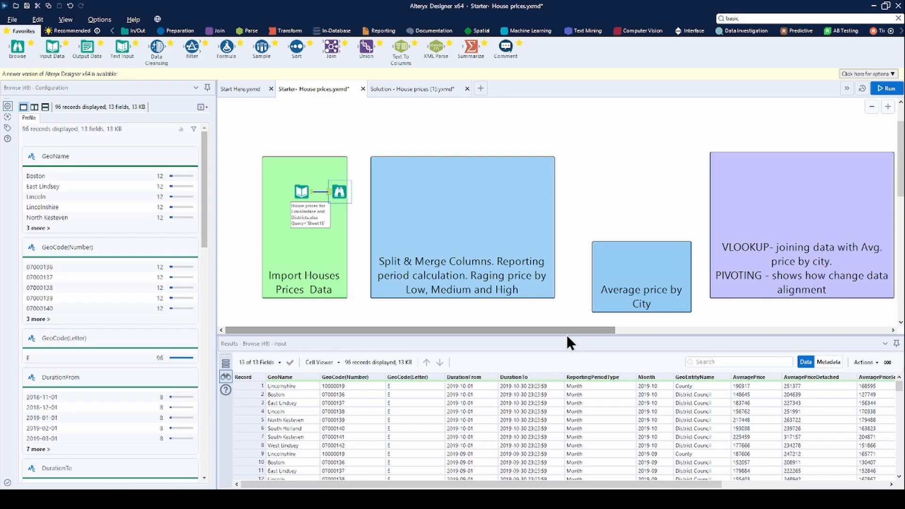
- Enlarge the results area to examine the DurationFrom and DurationTo columns of the imported data, then shrink it again
drag(567, 336, 575, 146)
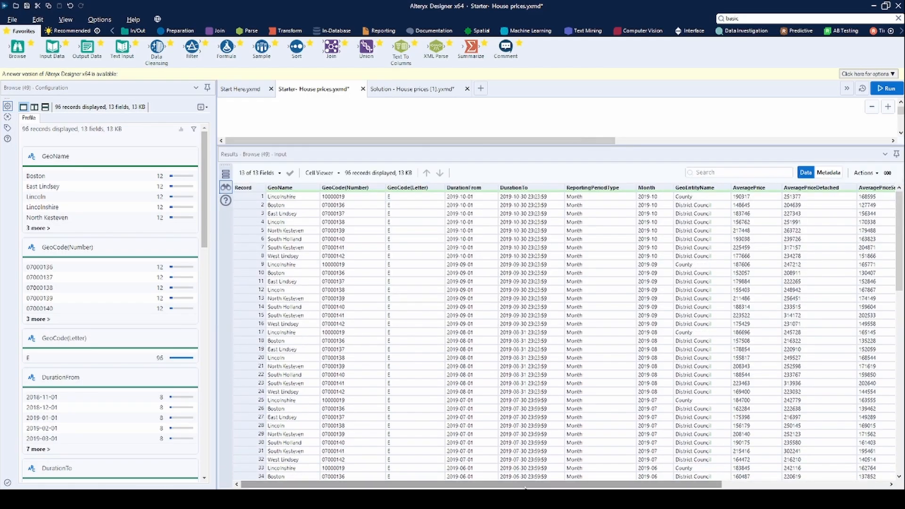
drag(525, 486, 464, 480)
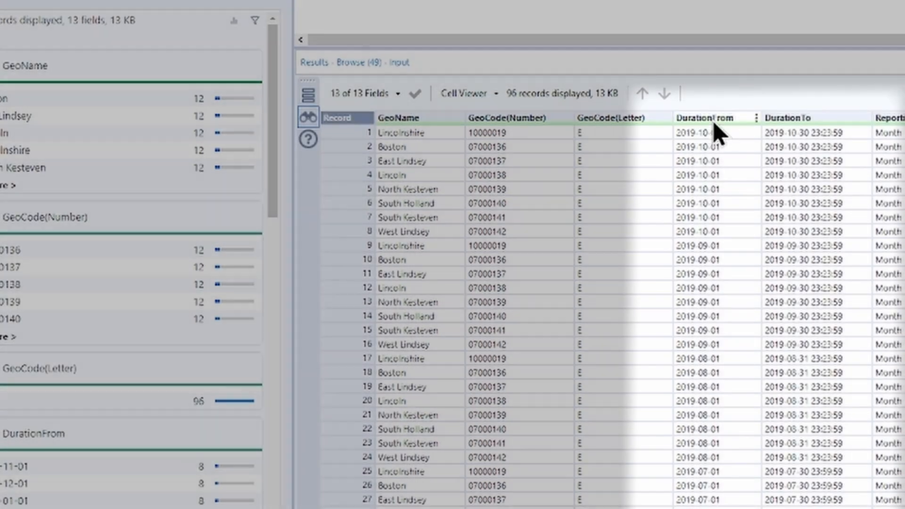
click(704, 118)
click(824, 120)
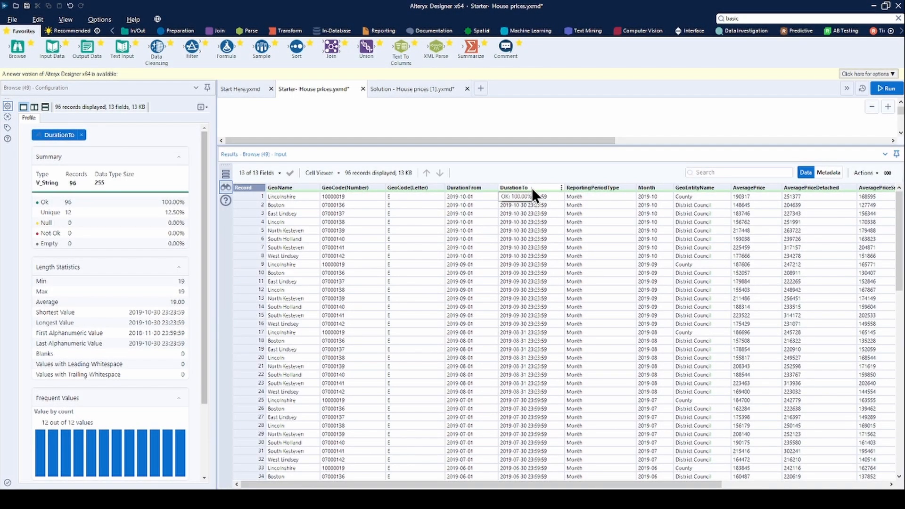
drag(523, 146, 540, 310)
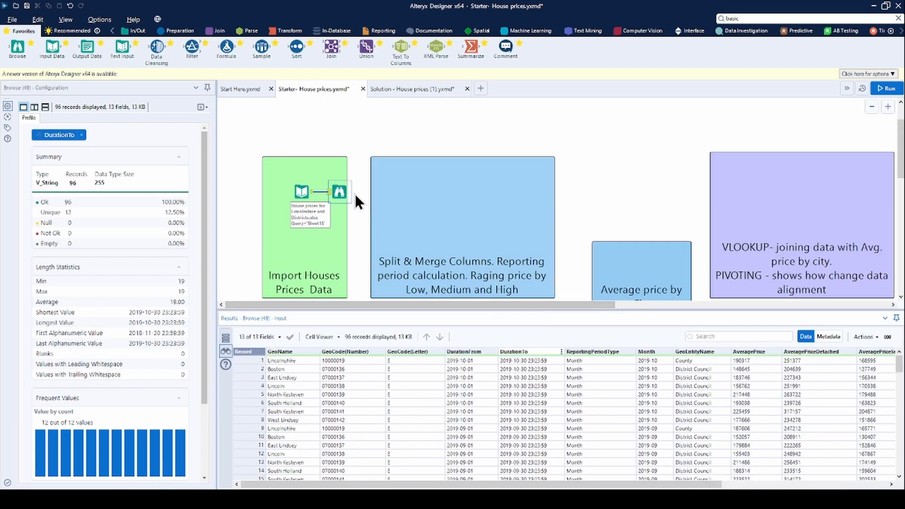
- Move the Browse tool above the import container and connect a Text To Columns tool in the Split & Merge container to the Input Data tool
drag(347, 191, 318, 135)
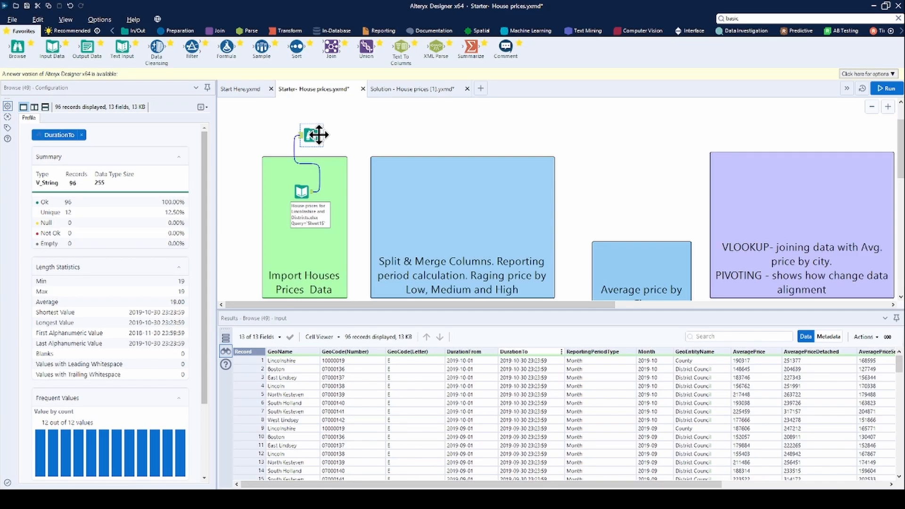
drag(401, 47, 400, 192)
drag(315, 195, 398, 196)
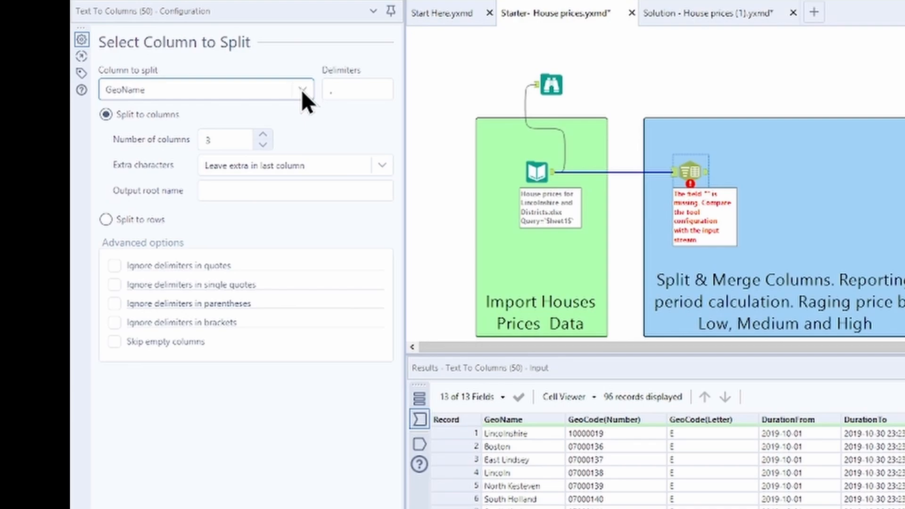
- Configure Text To Columns to split the DurationTo column into 2 columns using the \s delimiter
click(302, 91)
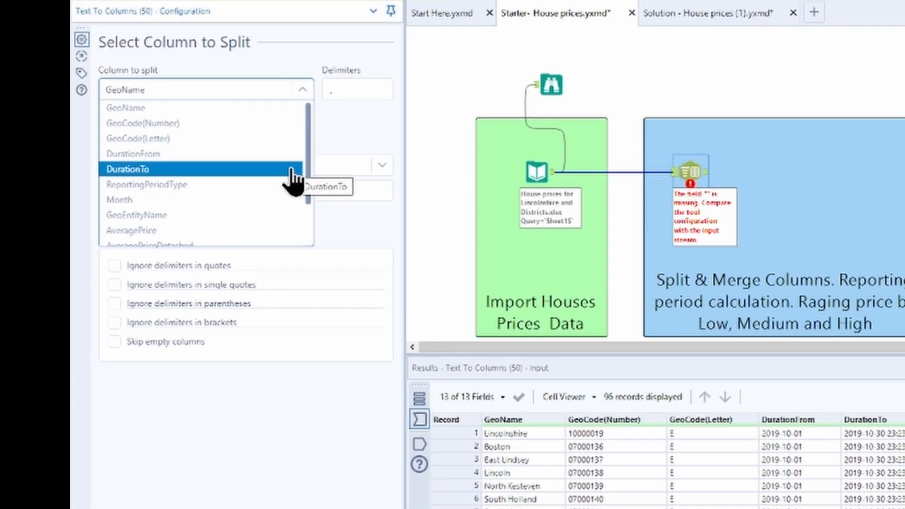
click(291, 177)
click(356, 91)
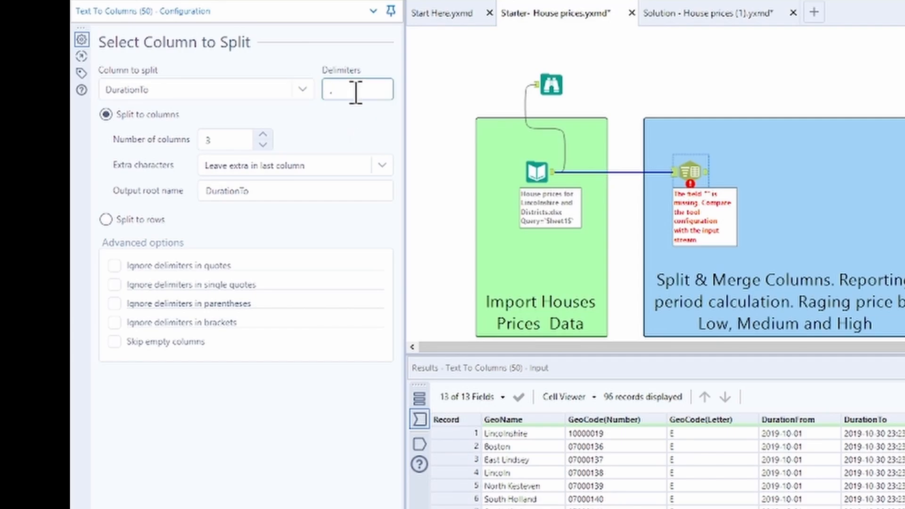
key(BackSpace)
text(\)
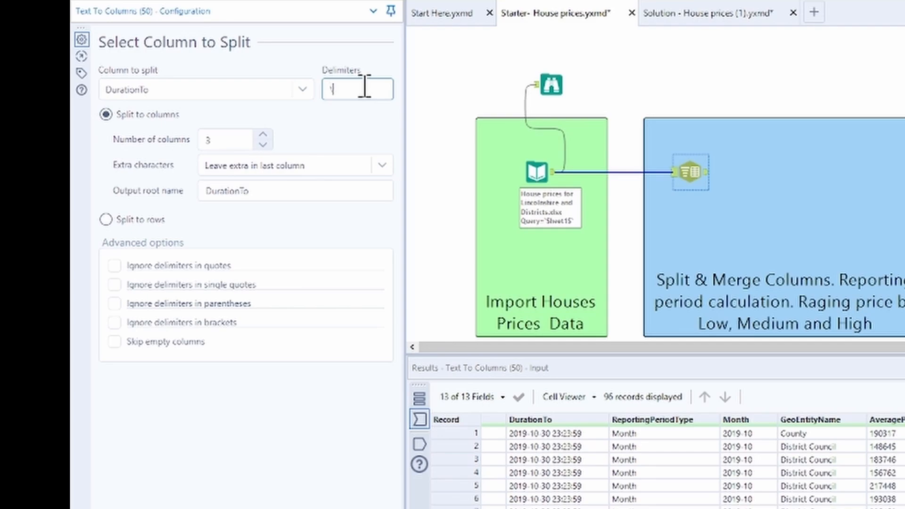
text(s)
click(263, 145)
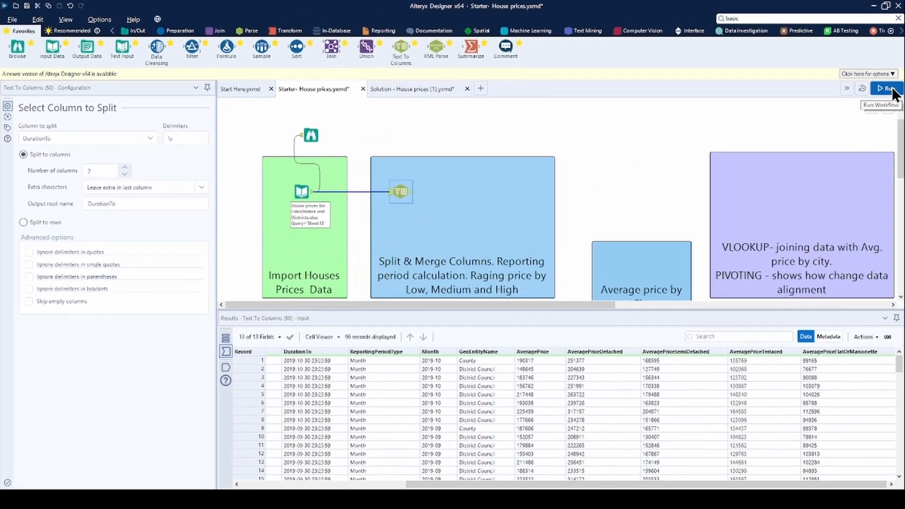
- Run the workflow and check the split DurationTo columns in the Text To Columns output
click(886, 88)
click(408, 195)
click(411, 192)
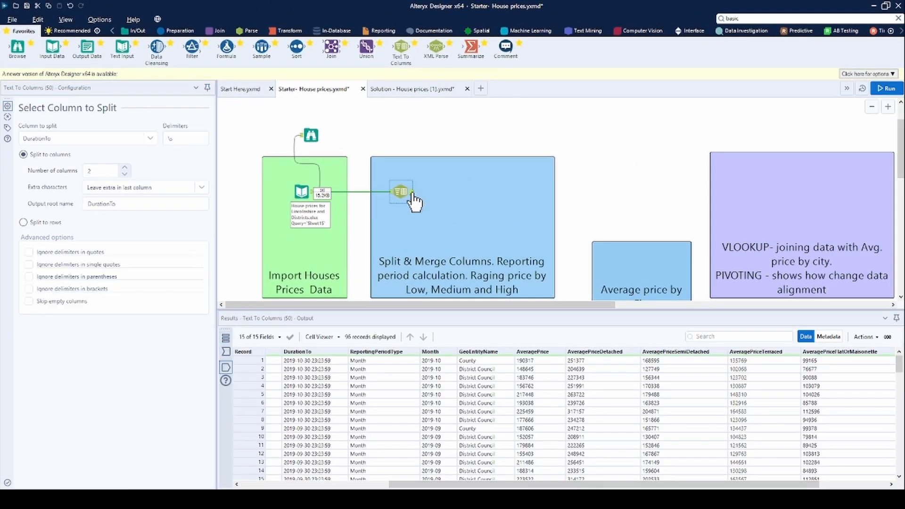
drag(486, 485, 549, 485)
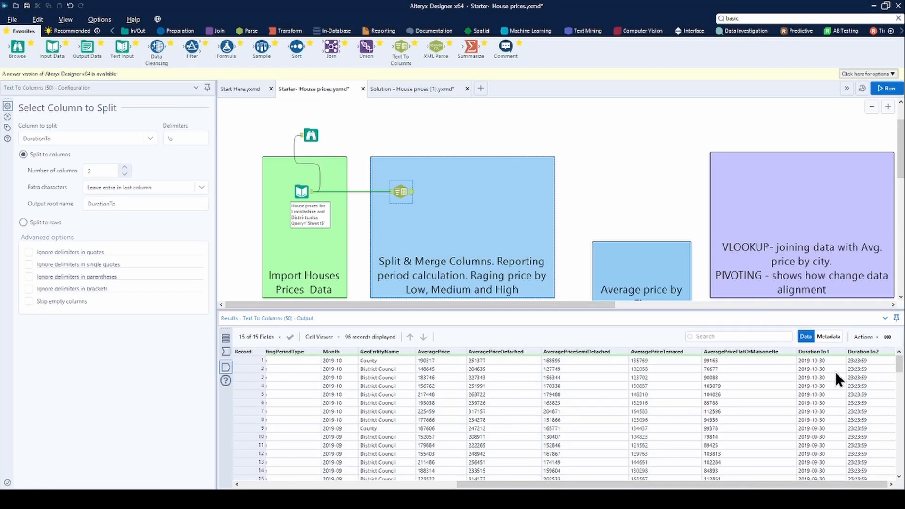
- Add a Select tool after Text To Columns and deselect the DurationTo2 and original DurationTo fields
click(165, 29)
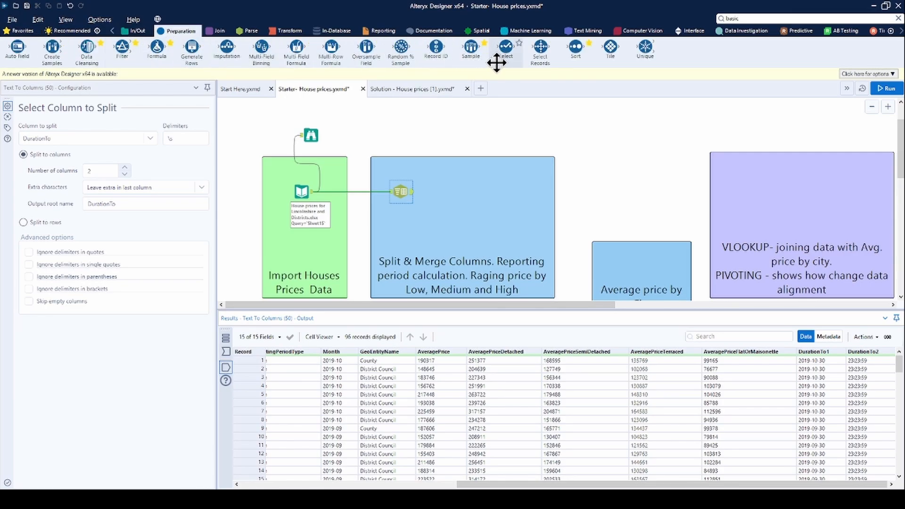
drag(503, 54, 448, 194)
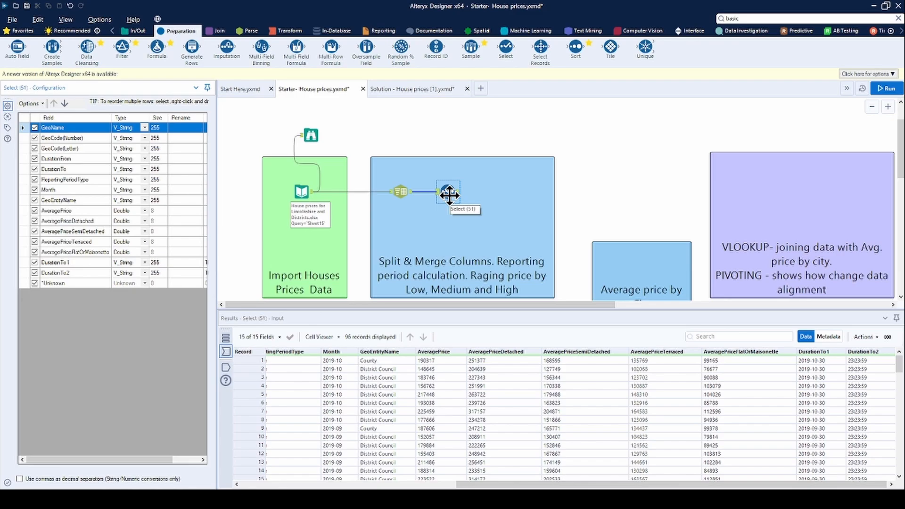
click(34, 273)
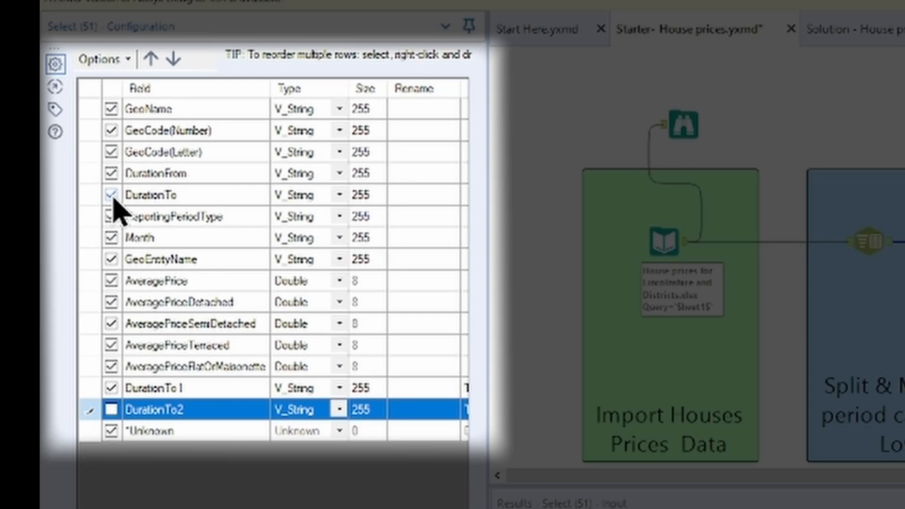
click(36, 169)
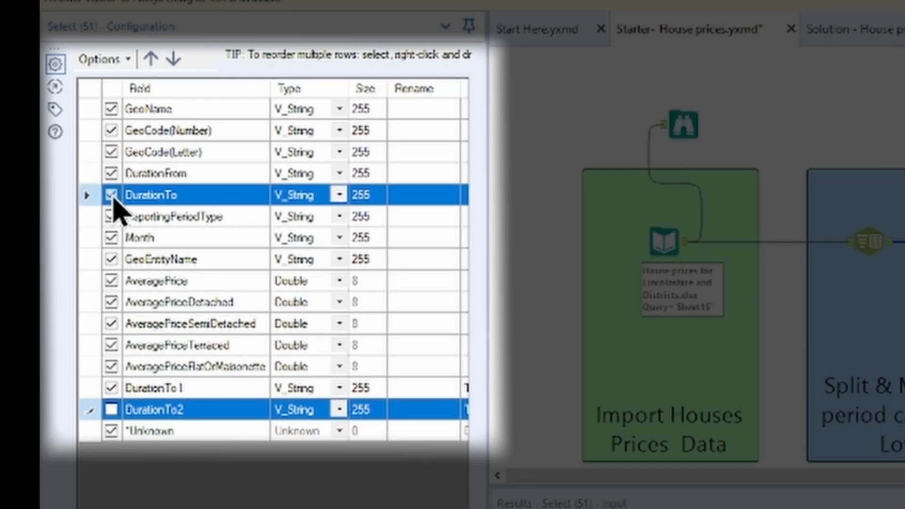
click(111, 195)
- Rename the DurationTo1 field to DurationTo in the Select tool
click(418, 388)
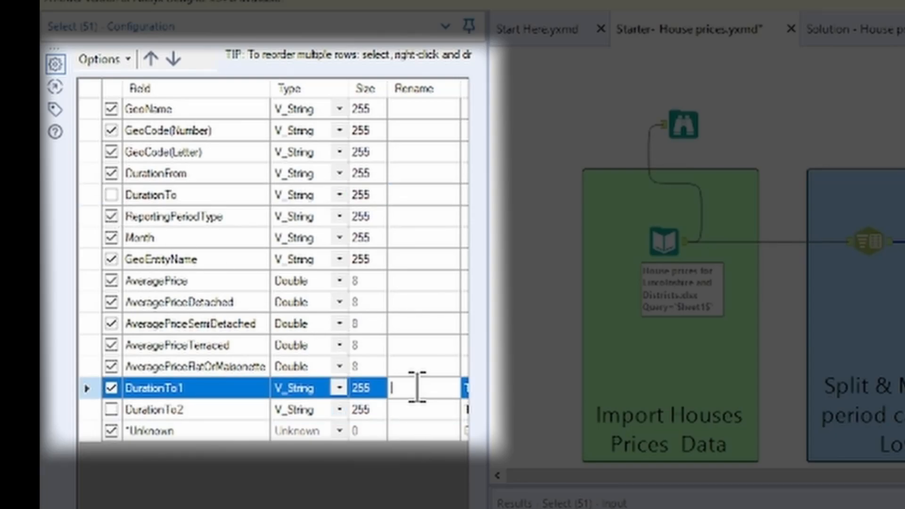
text(DurationT)
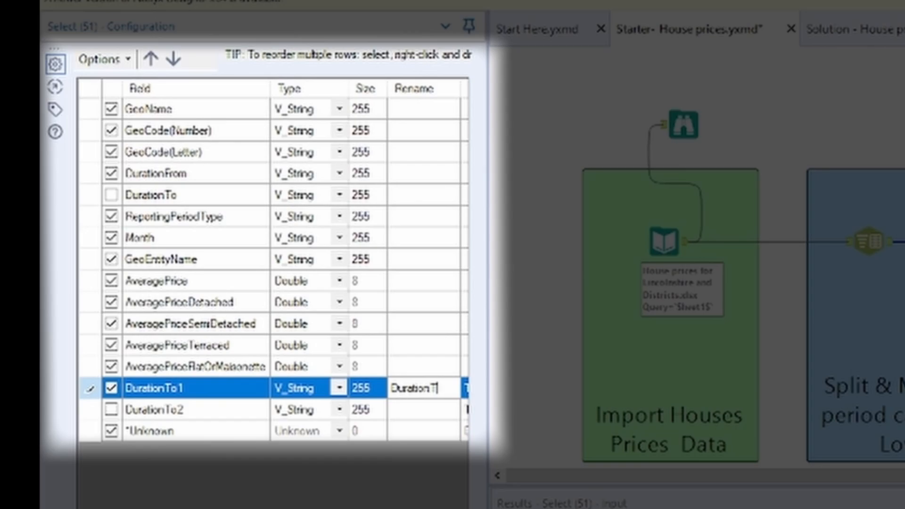
text(o)
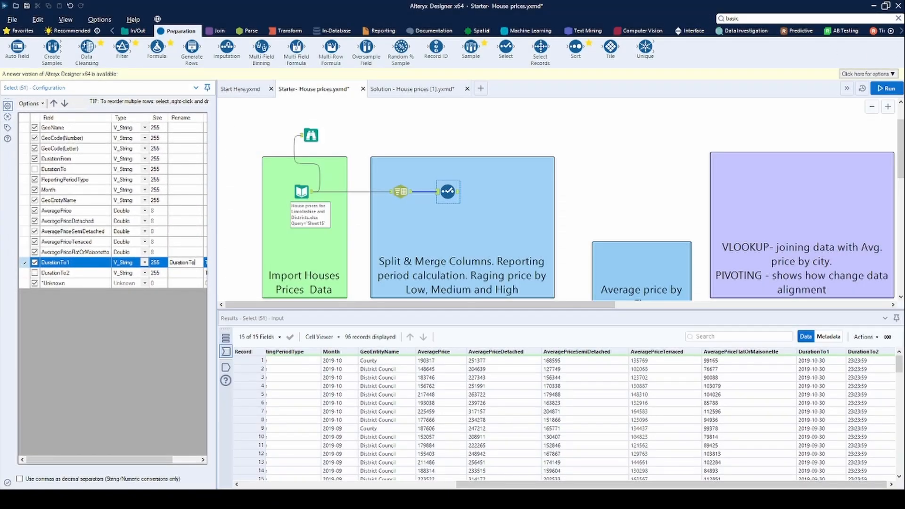
- Run the workflow and check the renamed DurationTo column in the Select tool's output
click(885, 89)
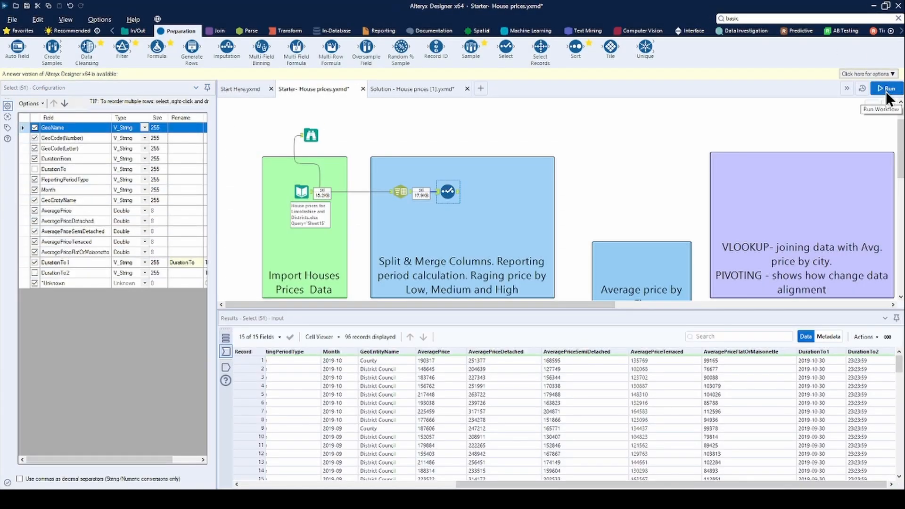
click(458, 192)
drag(499, 484, 646, 479)
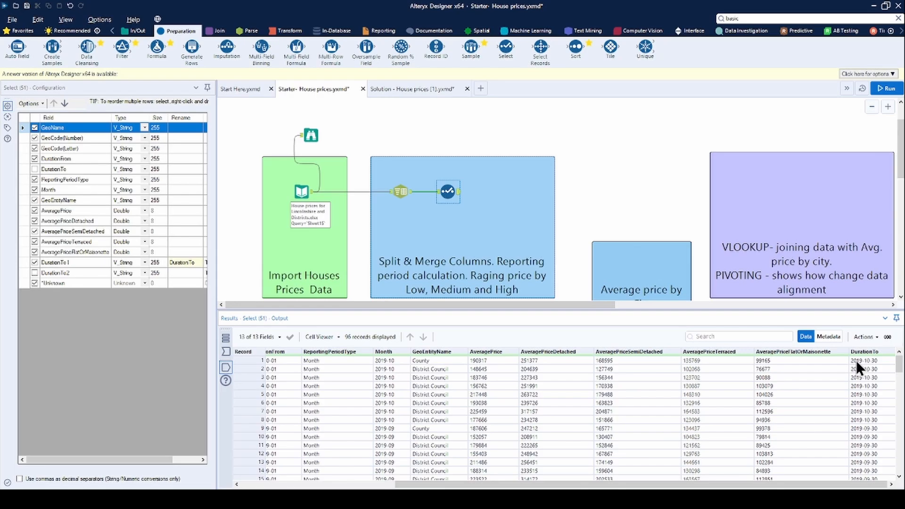
- Add a Formula tool after the Select tool and create a new output column named GeoCode
drag(163, 50, 499, 190)
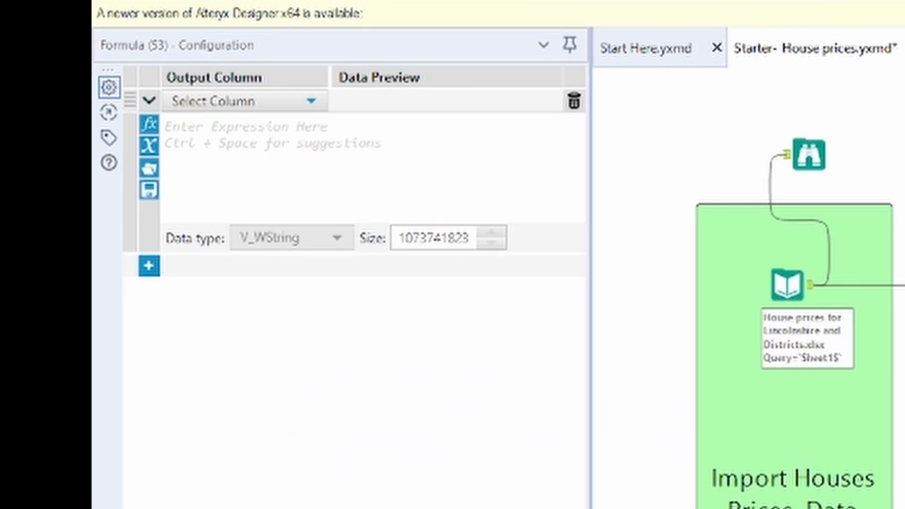
click(95, 111)
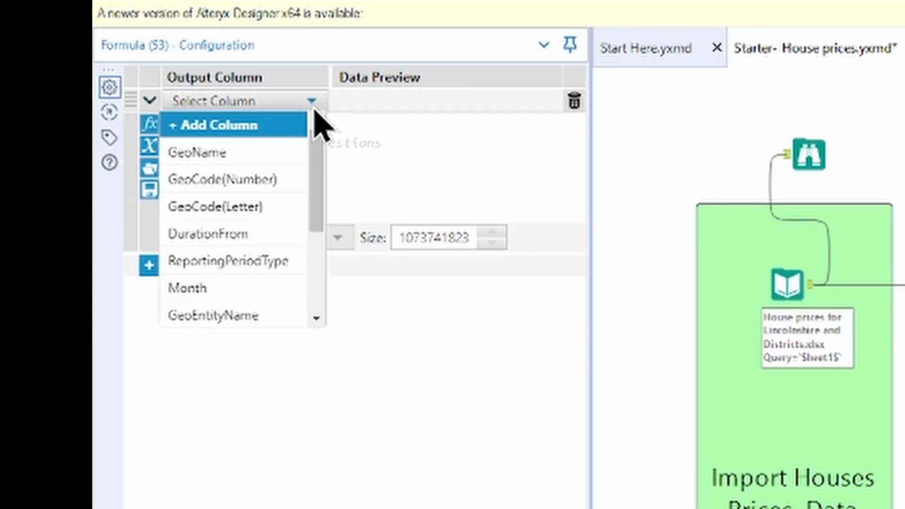
click(281, 125)
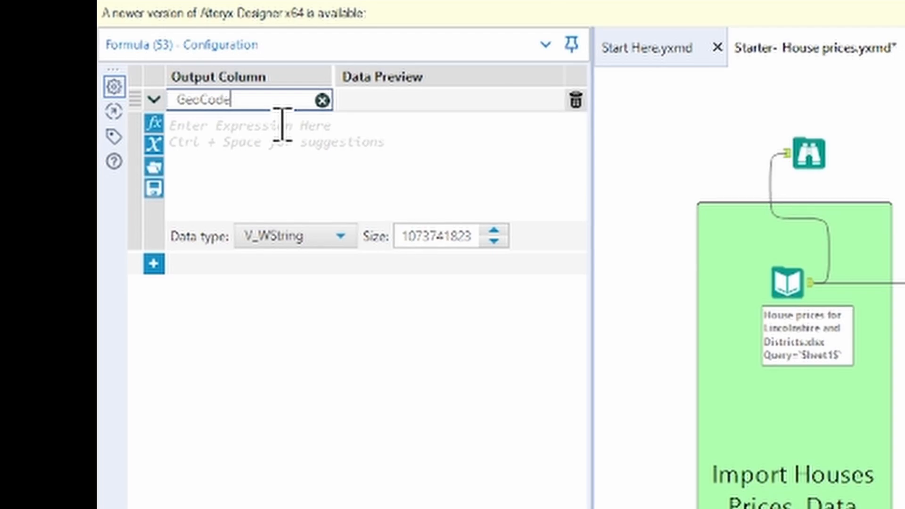
- Enter the expression [GeoCode(Letter)]+[GeoCode(Number)] for the GeoCode column
click(287, 150)
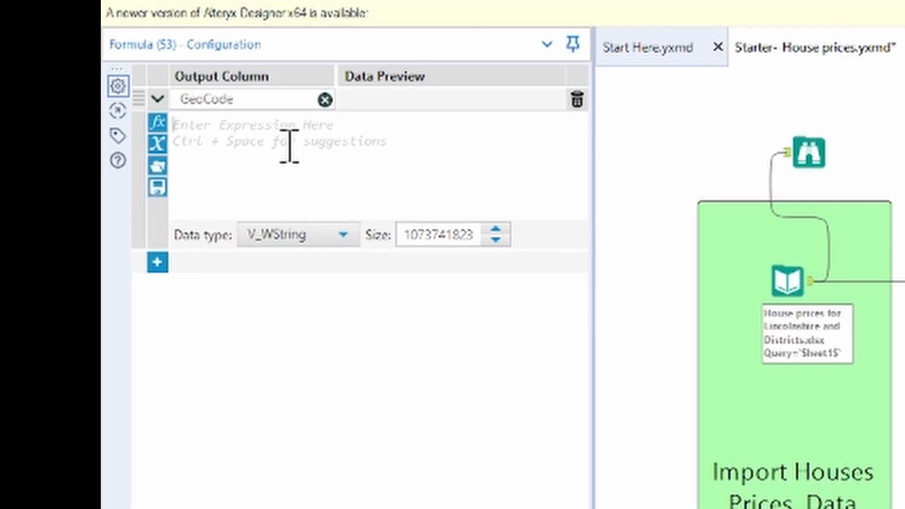
text(geo)
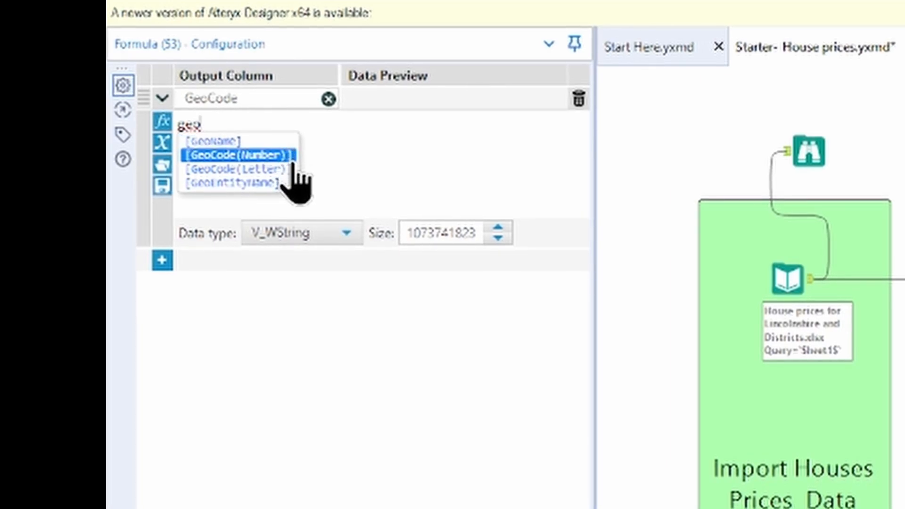
double_click(295, 169)
click(329, 127)
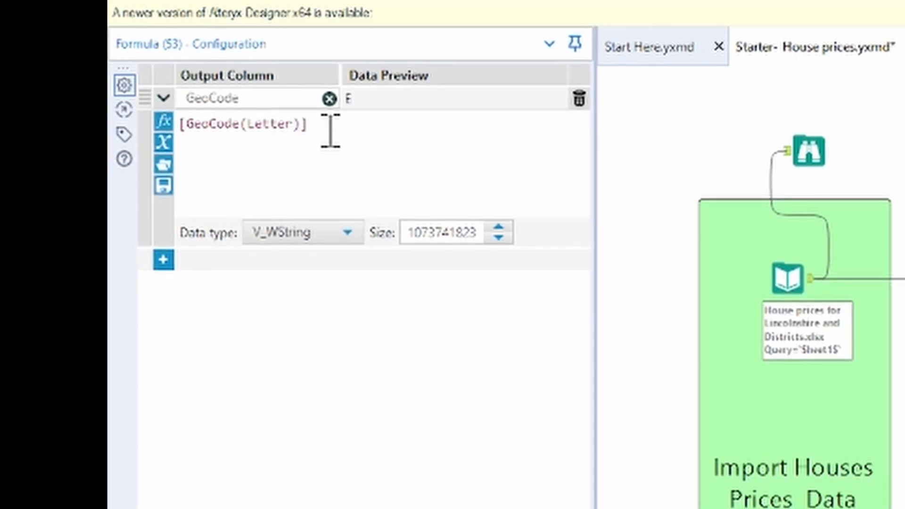
text(+)
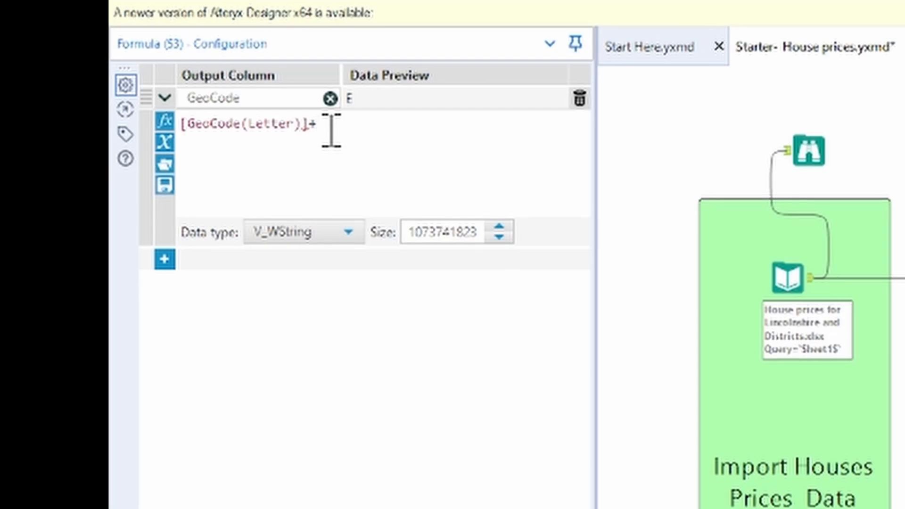
text(geo)
double_click(357, 154)
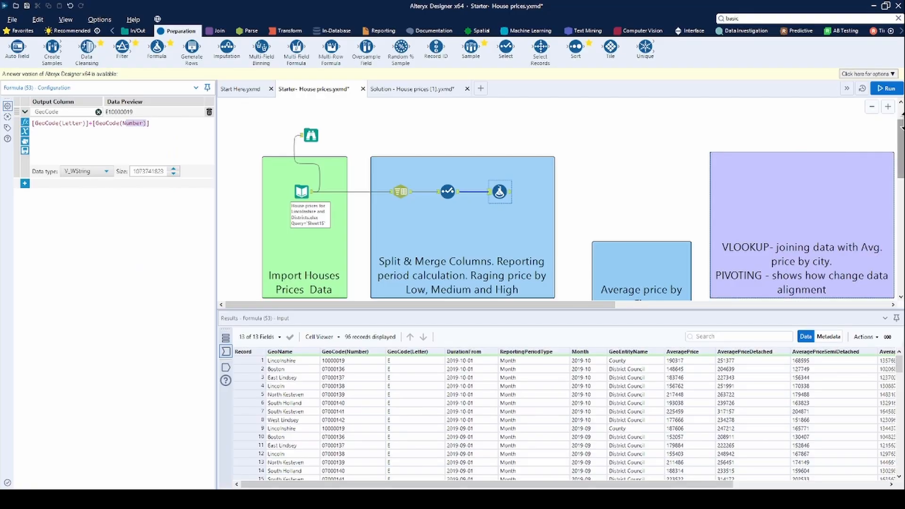
- Run the workflow and check the merged GeoCode column in the Formula tool's output
click(889, 89)
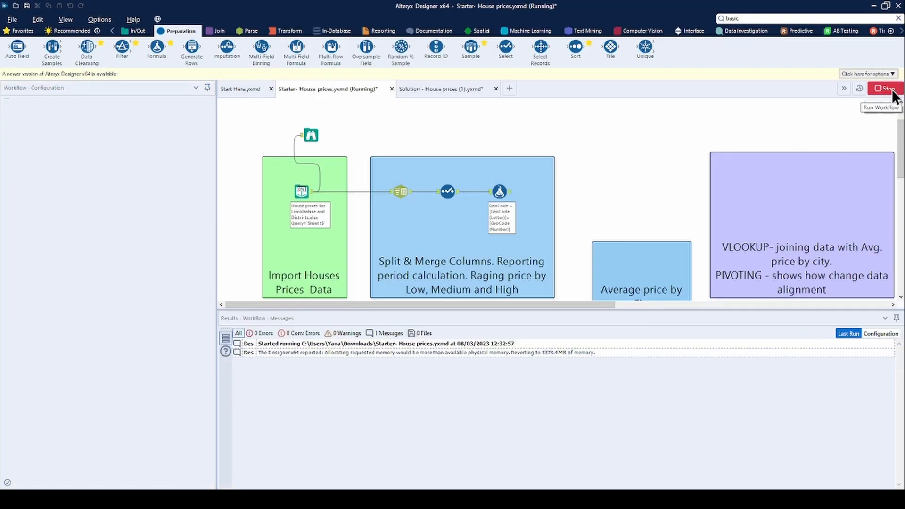
click(501, 191)
click(505, 190)
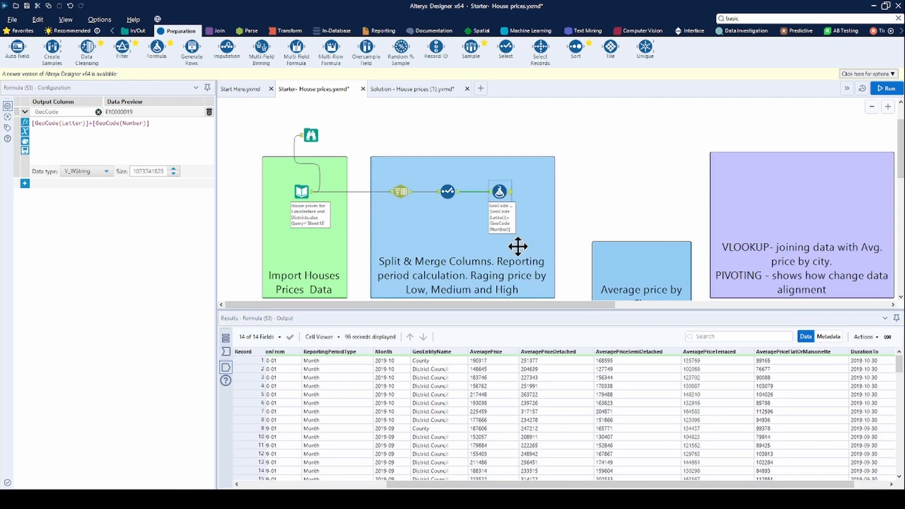
drag(561, 485, 595, 487)
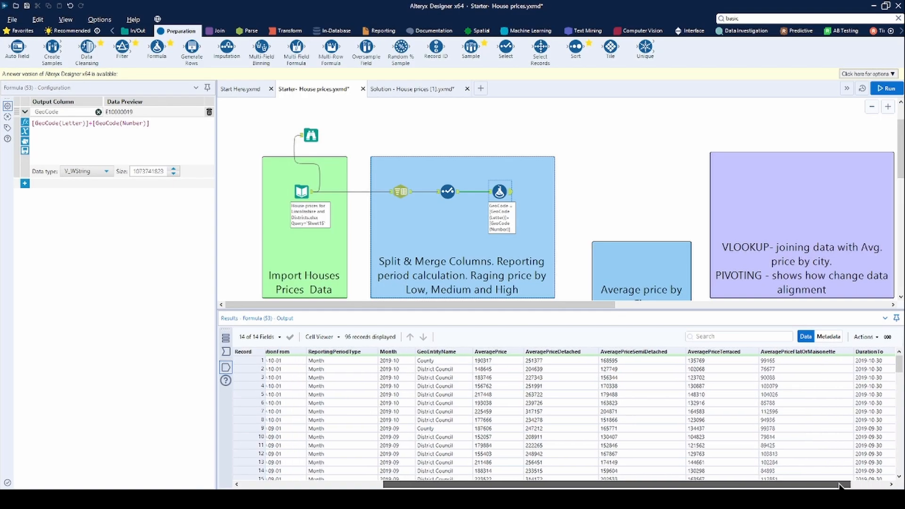
drag(876, 488, 795, 486)
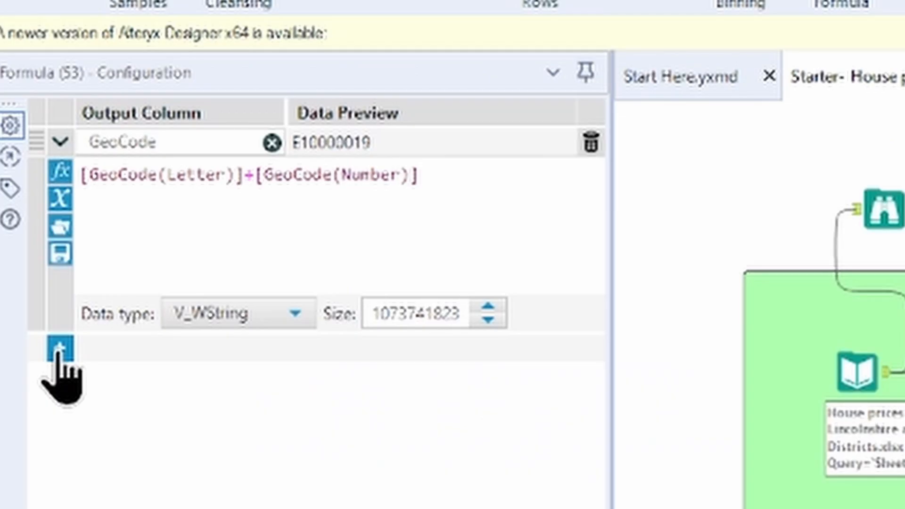
- Add a second output column named ReportingPeriod to the Formula tool
click(58, 352)
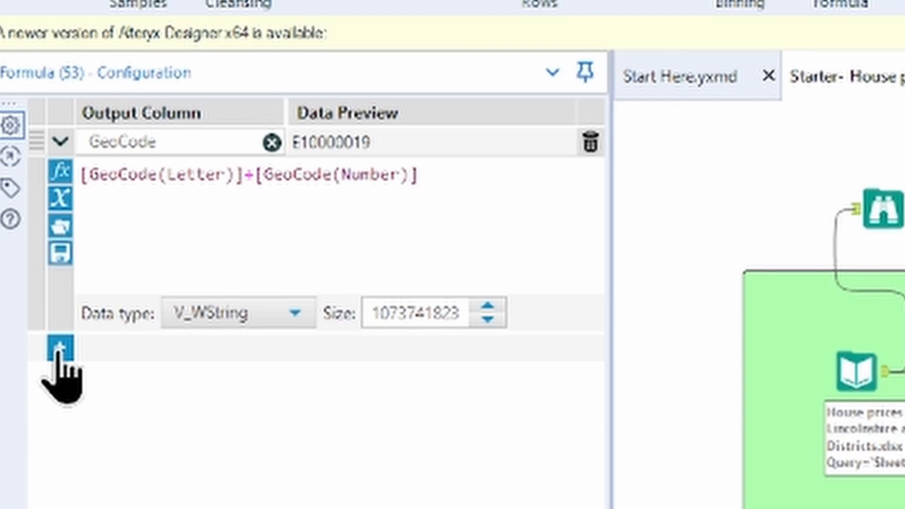
click(59, 353)
click(118, 350)
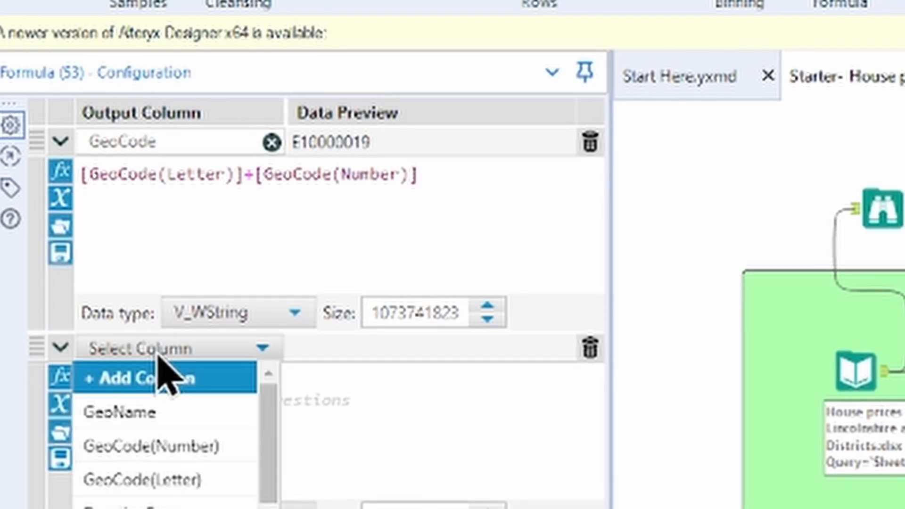
click(168, 379)
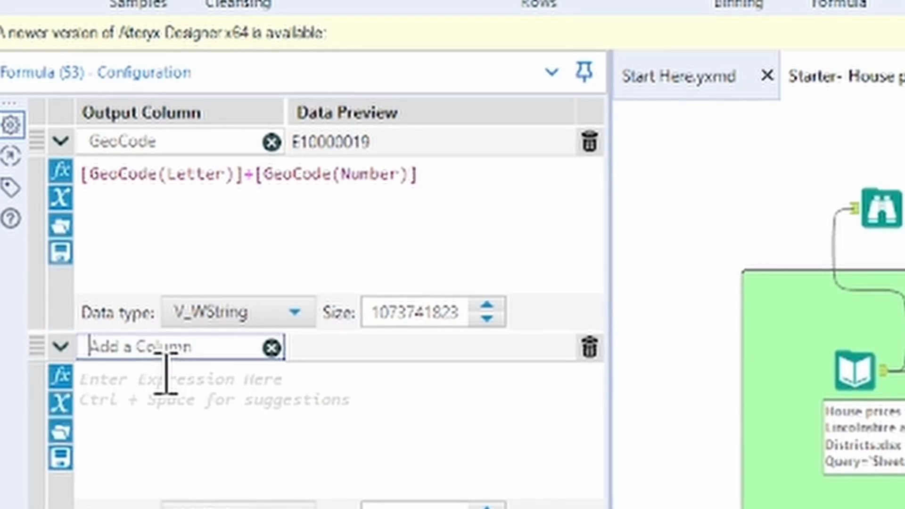
text(Repo)
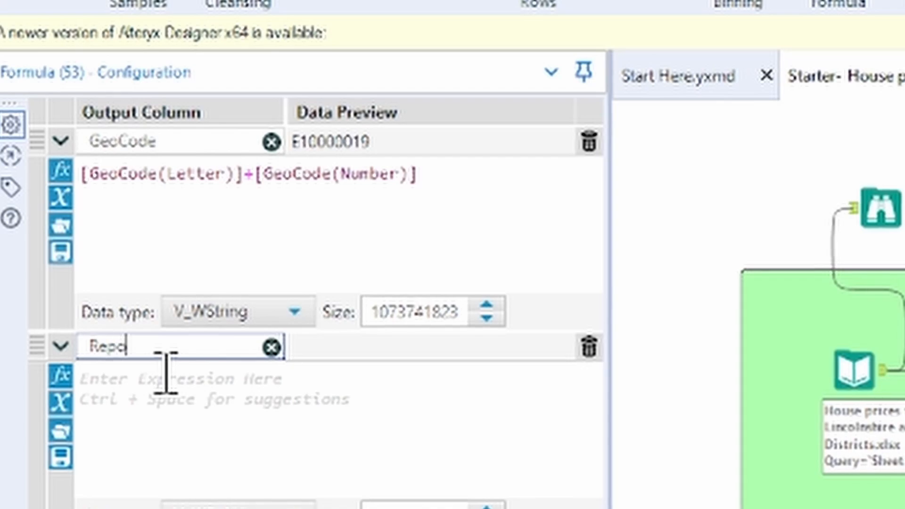
text(rtingPeriod)
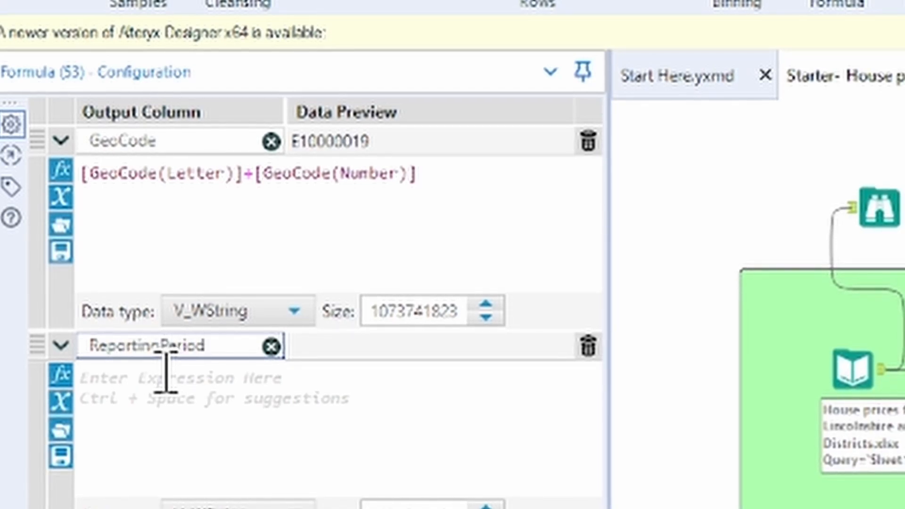
key(Return)
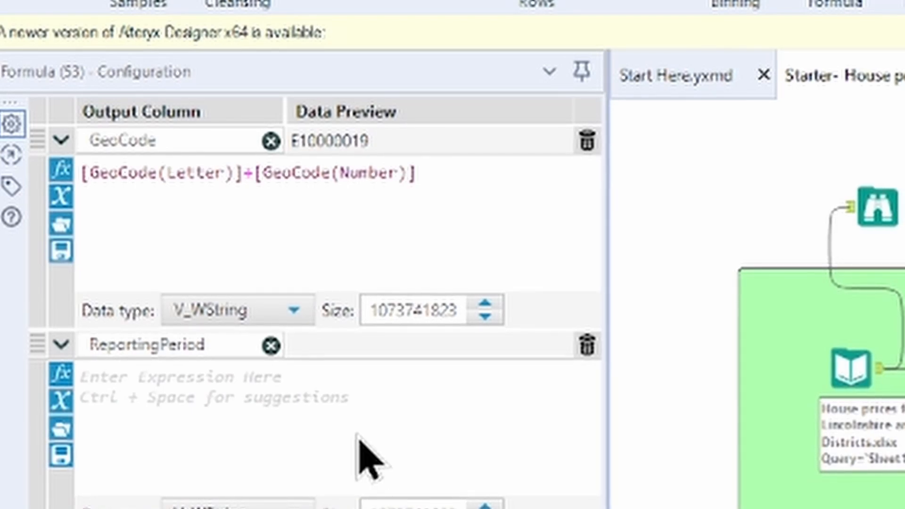
- Browse the list of functions available for the ReportingPeriod expression
click(279, 419)
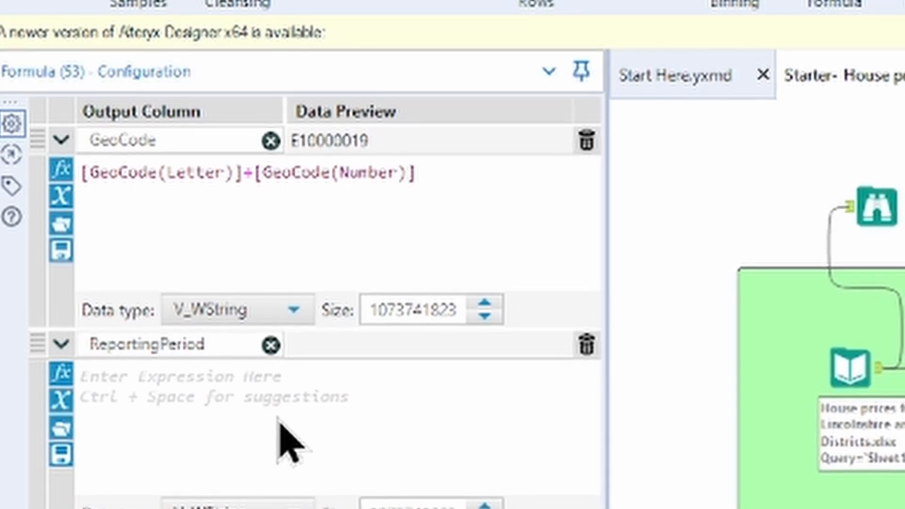
click(63, 374)
scroll(302, 448, down, 3)
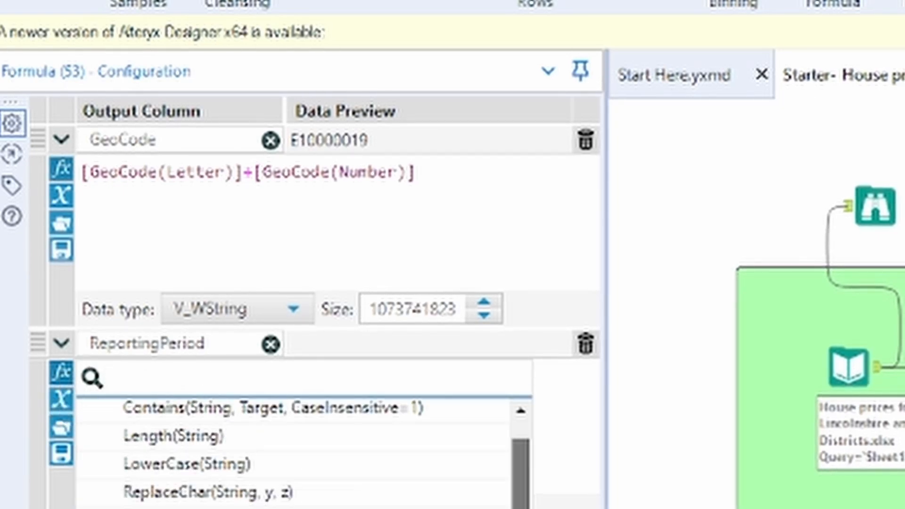
scroll(501, 477, up, 3)
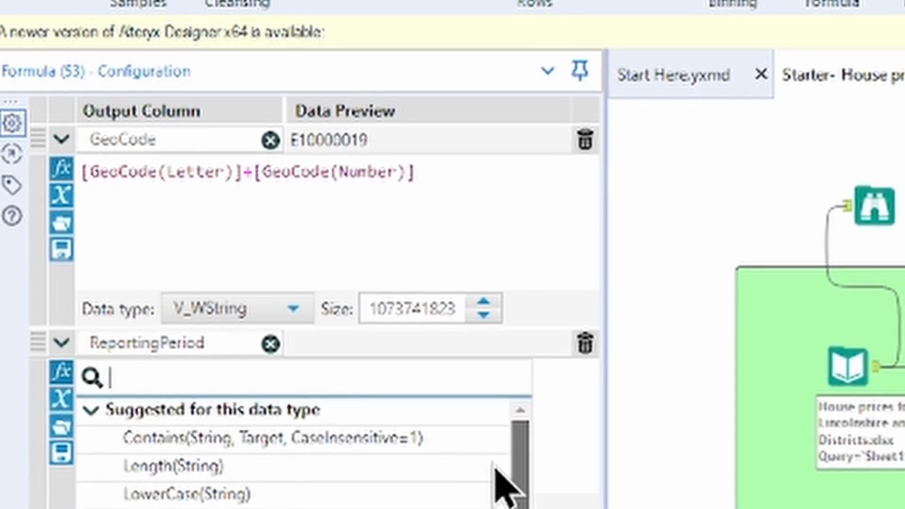
scroll(524, 493, down, 3)
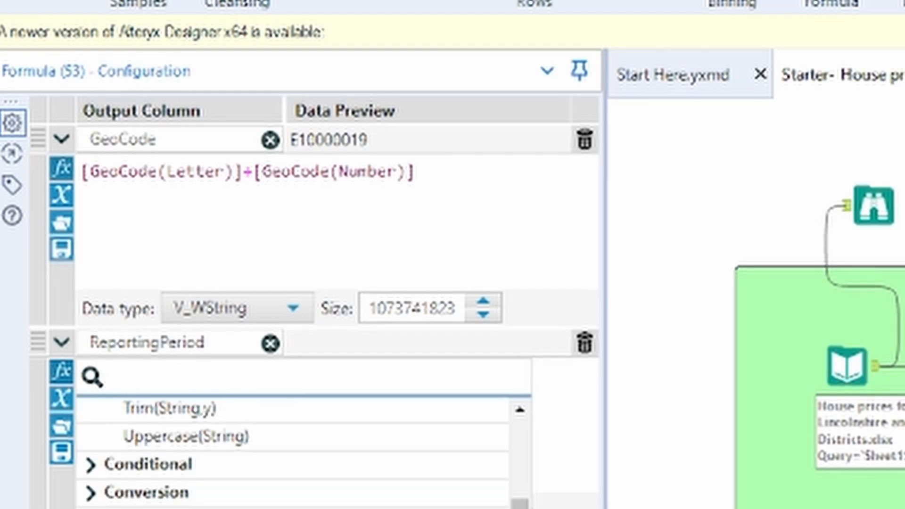
click(572, 460)
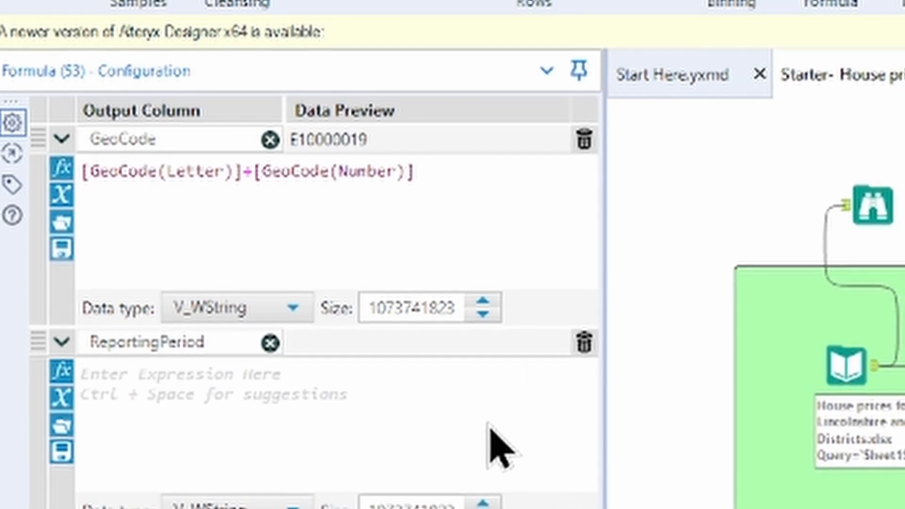
- Insert the DateTimeDiff function in the ReportingPeriod expression with [DurationTo] as its first argument
text(dat)
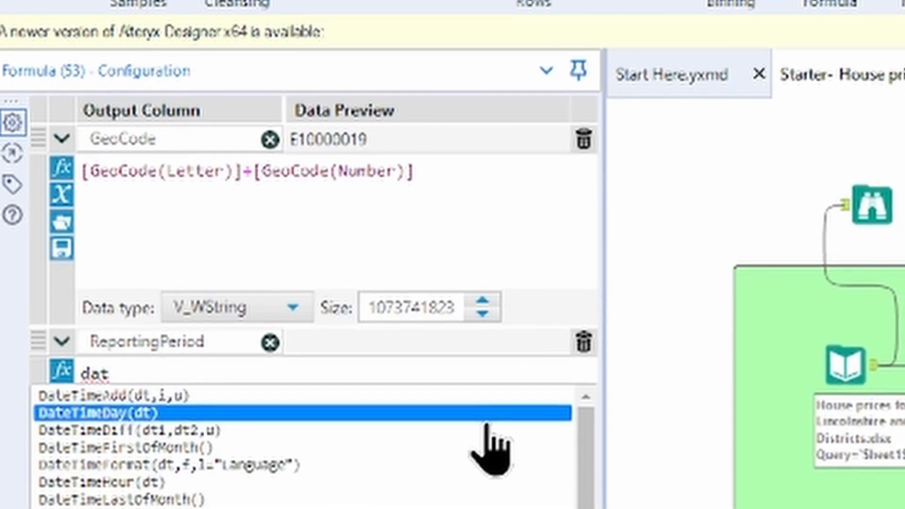
text(eti)
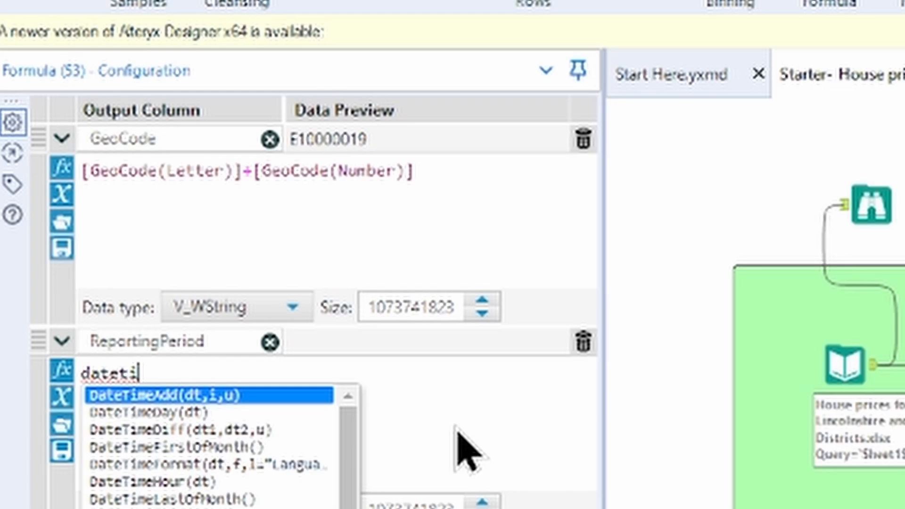
double_click(259, 430)
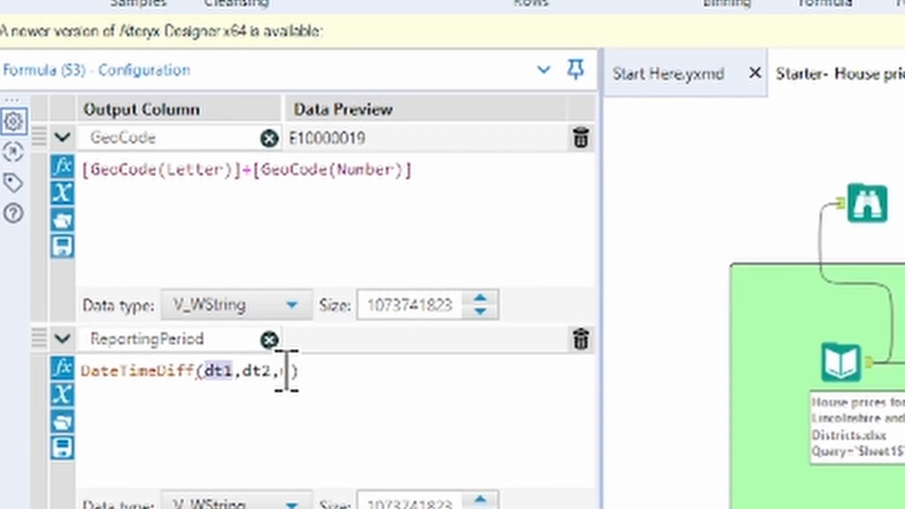
text(durat)
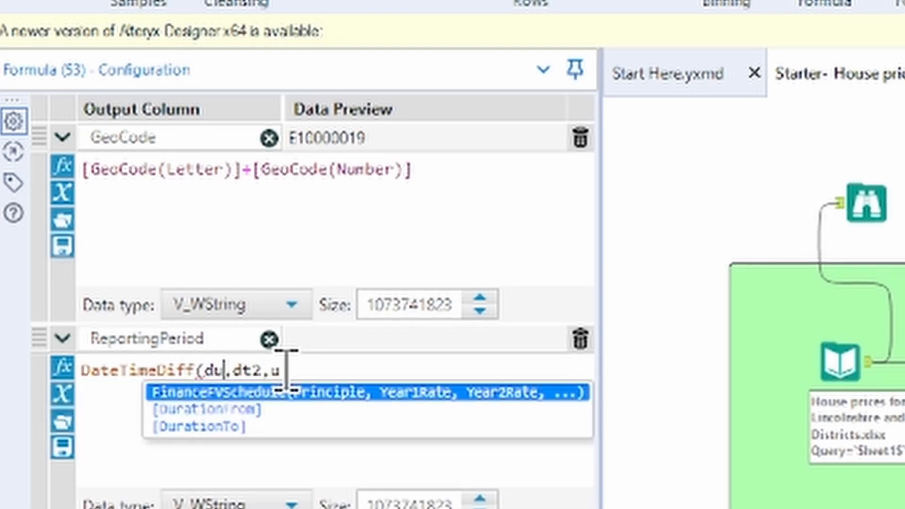
click(293, 410)
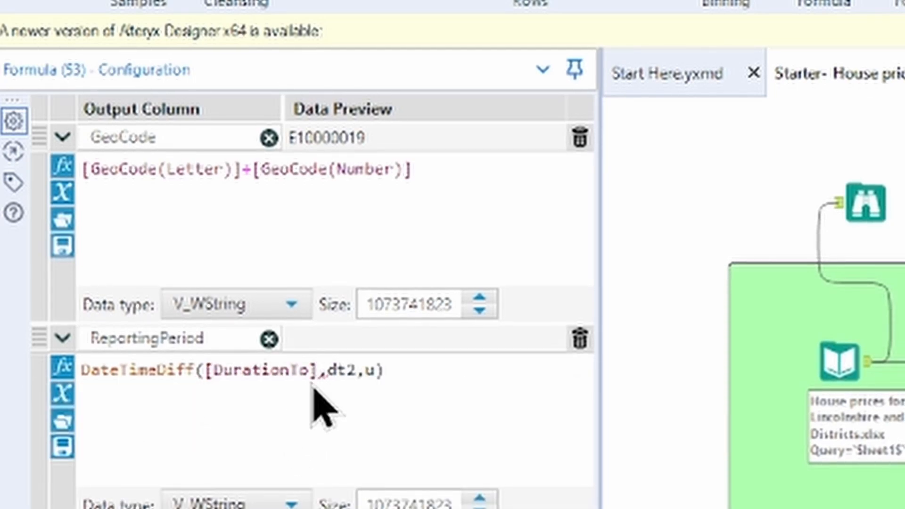
- Complete the DateTimeDiff function with [DurationFrom] as the second date and 'day' as the unit
key(BackSpace)
key(BackSpace)
key(BackSpace)
text(d)
key(BackSpace)
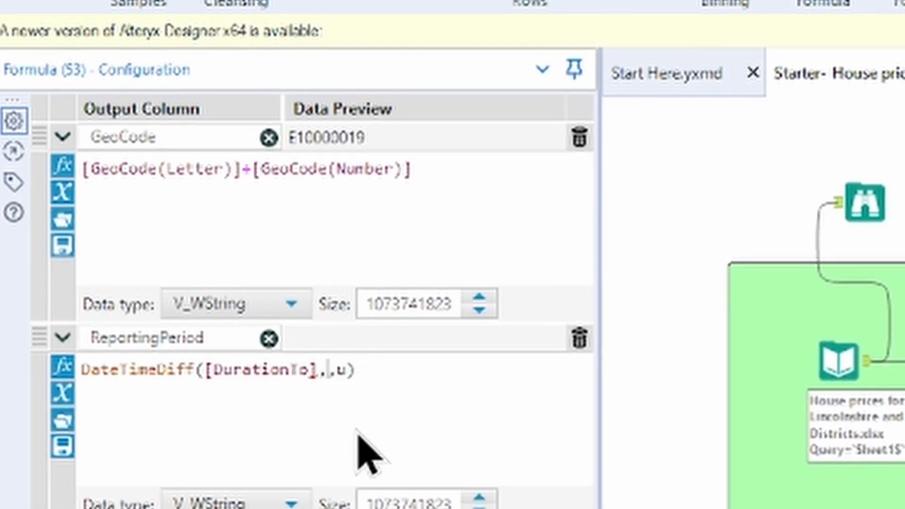
text(durat)
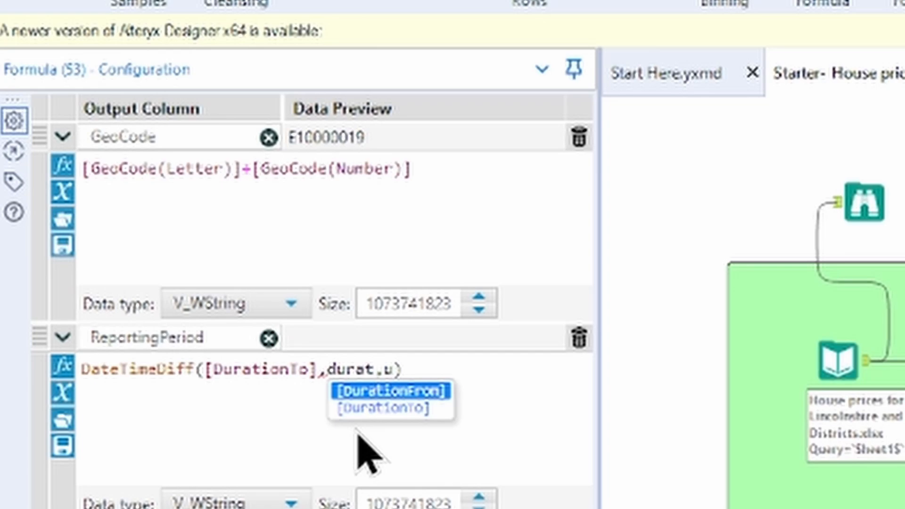
click(419, 393)
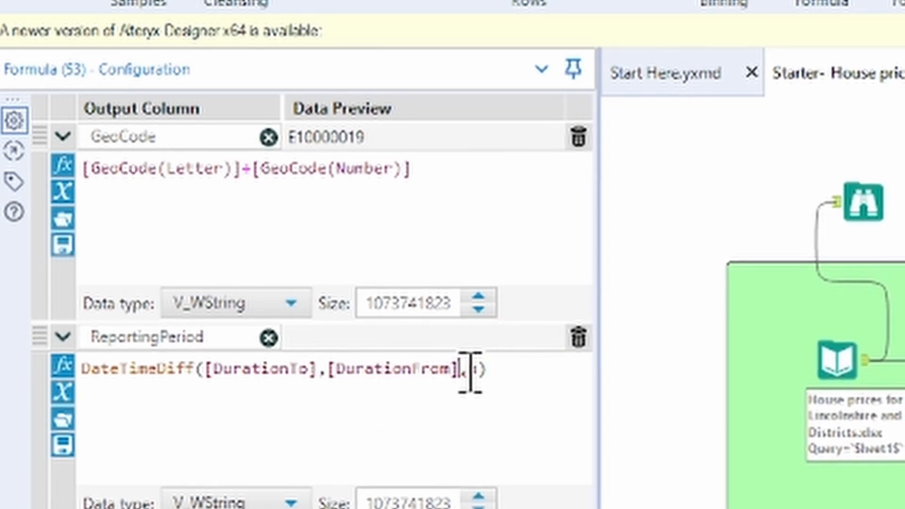
key(BackSpace)
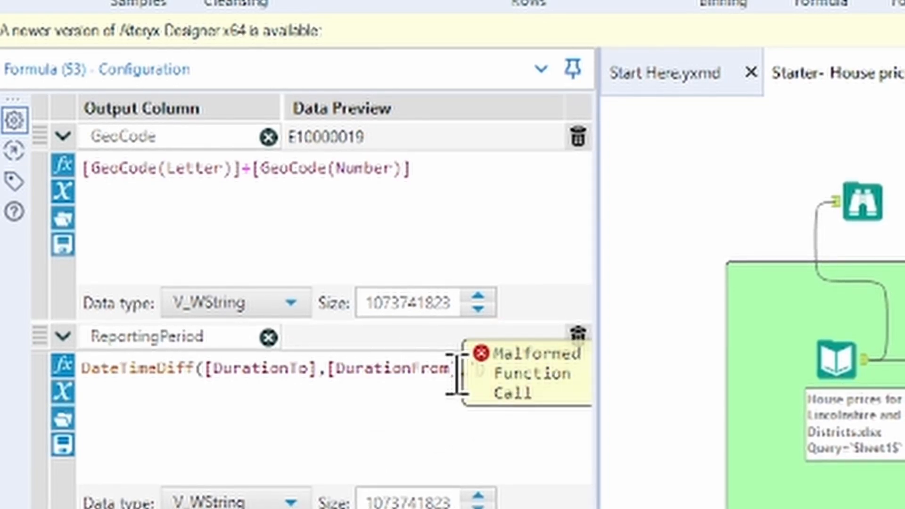
text(')
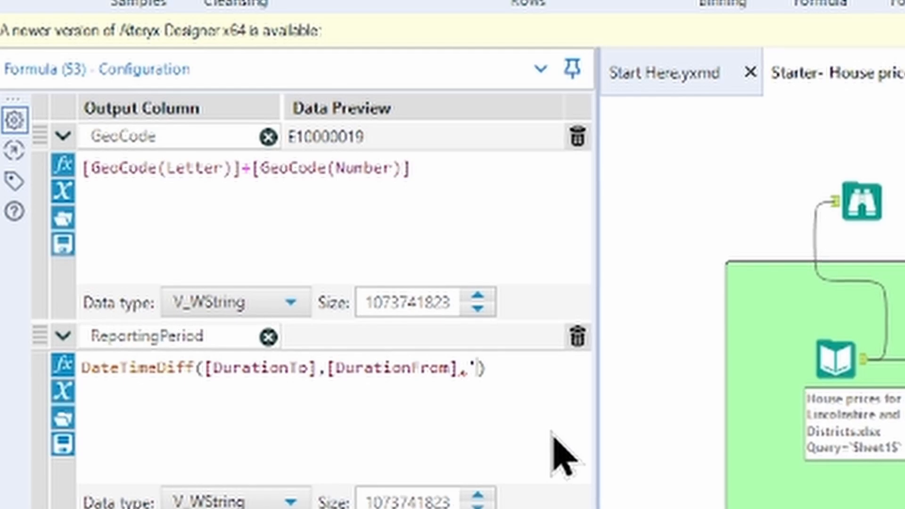
text(day')
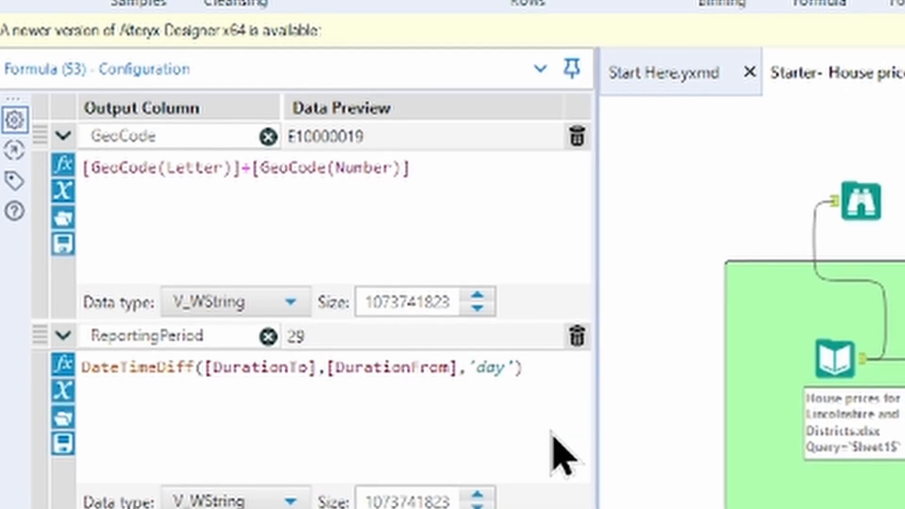
- Run the workflow and check the GeoCode and ReportingPeriod columns down to the last record of the Formula tool's output
click(878, 88)
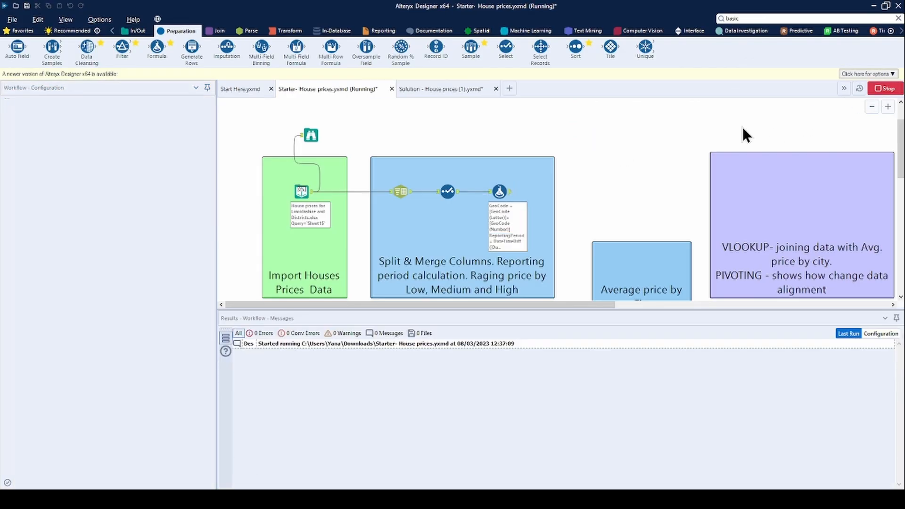
click(504, 194)
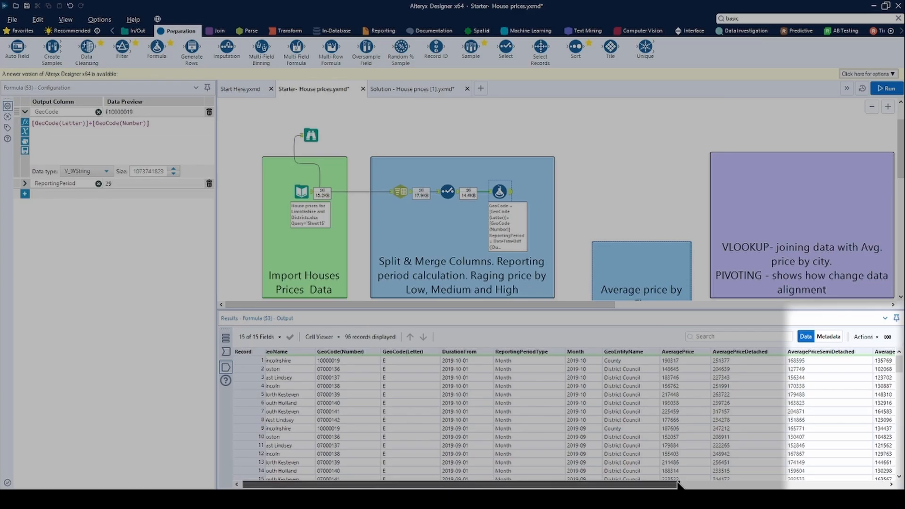
drag(679, 486, 889, 484)
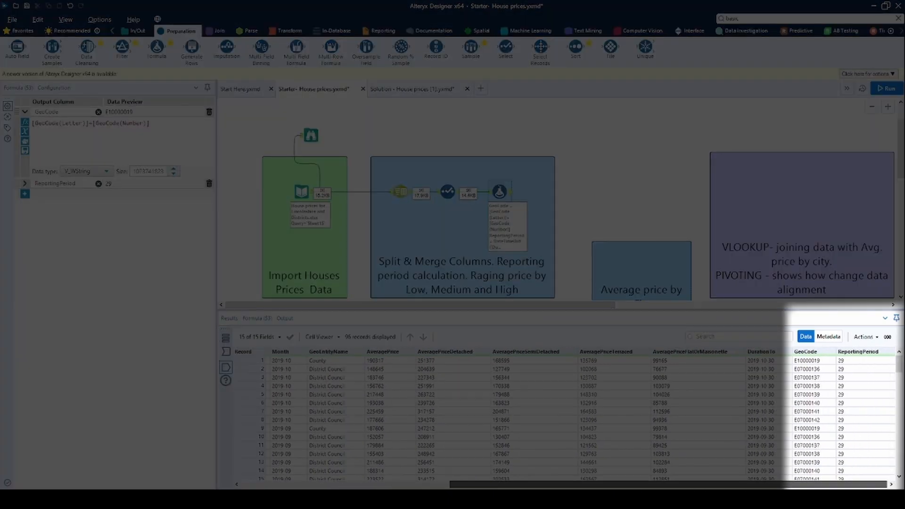
drag(899, 367, 900, 464)
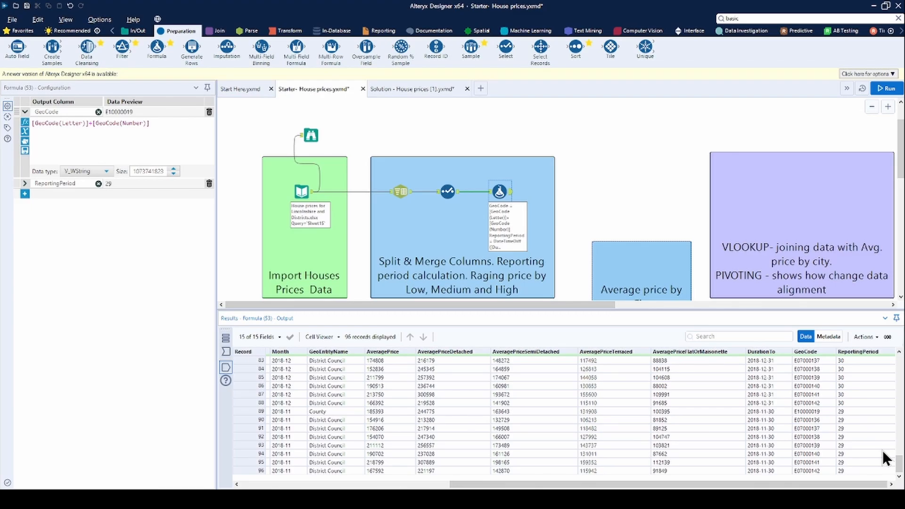
- Add a third output column named PriceRange to the Formula tool
click(25, 194)
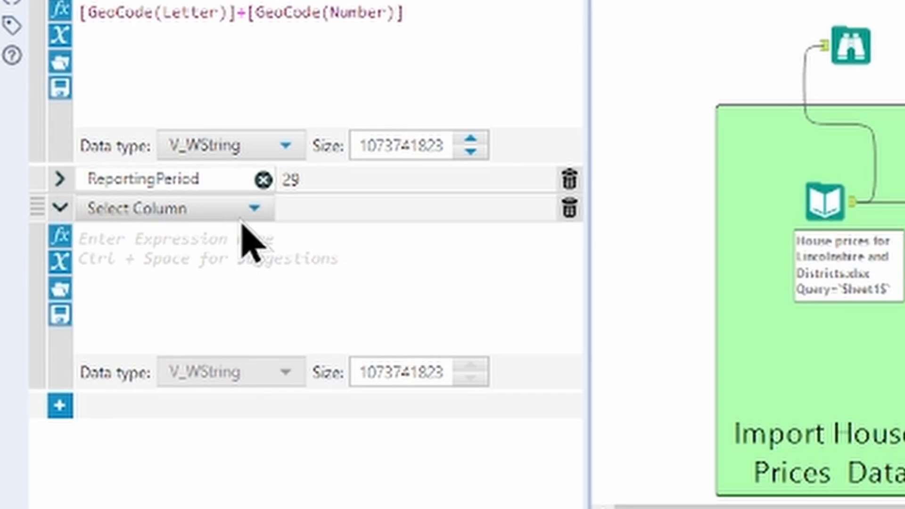
click(253, 210)
click(223, 237)
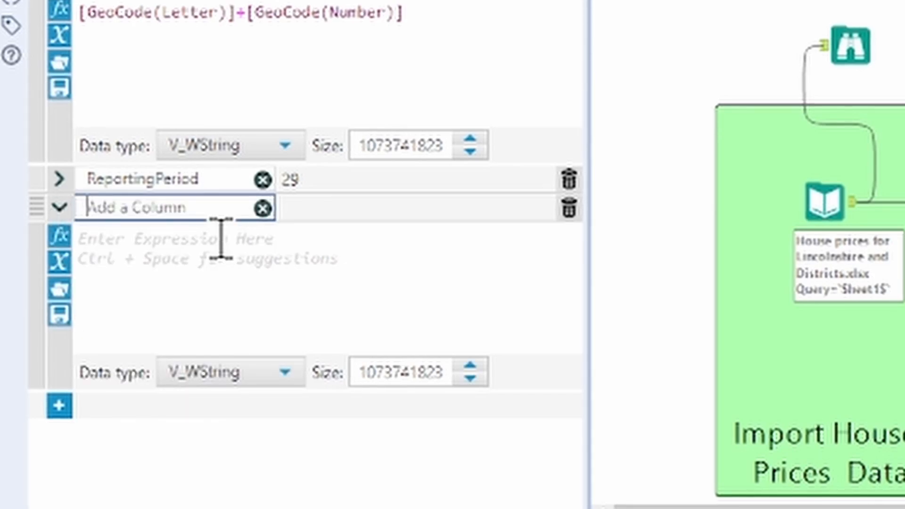
text(PriceRa)
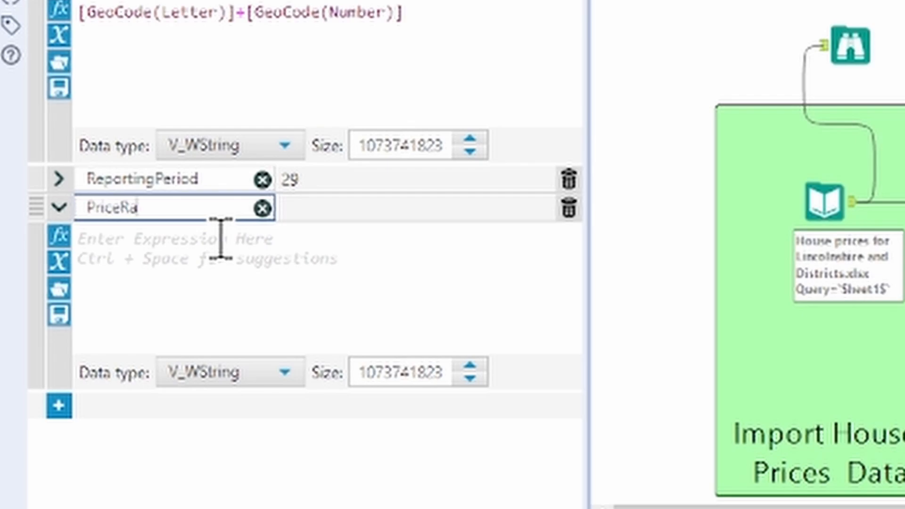
text(nge)
key(Tab)
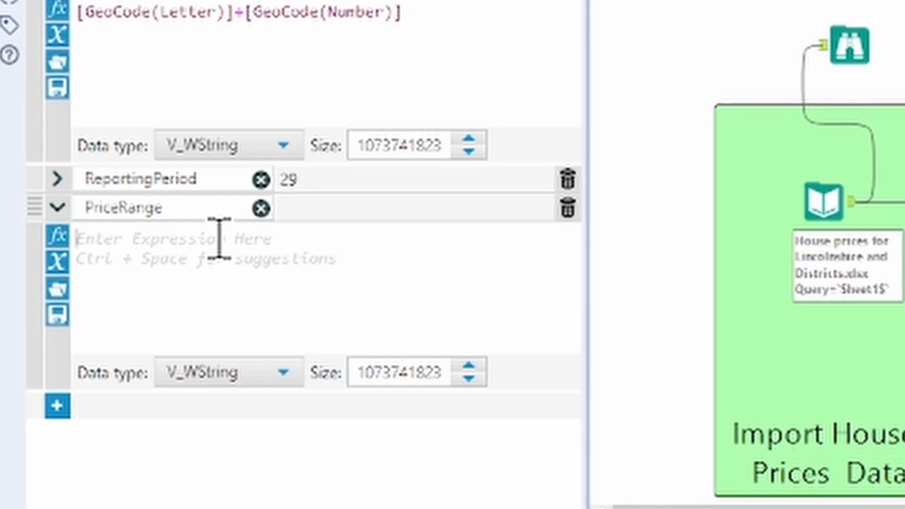
- Start the PriceRange expression with the condition If [AveragePrice]<=160000 then "Low"
text(IF)
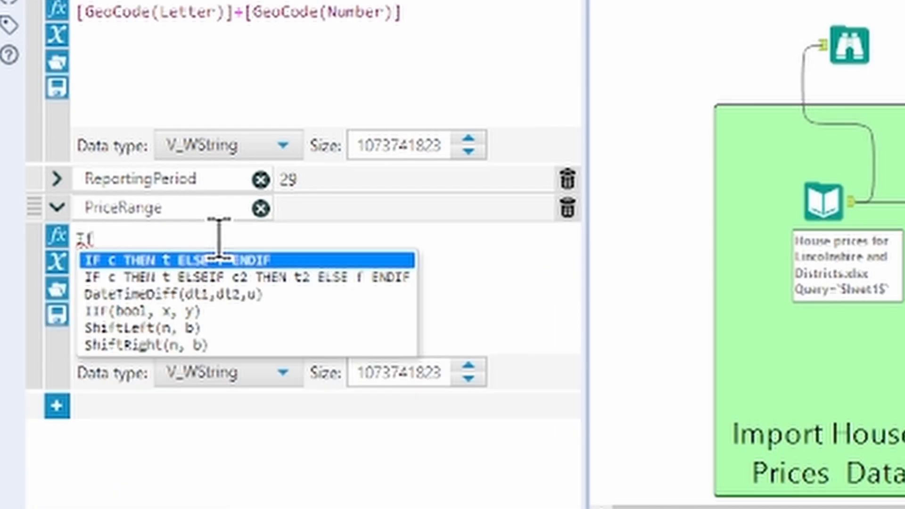
click(364, 279)
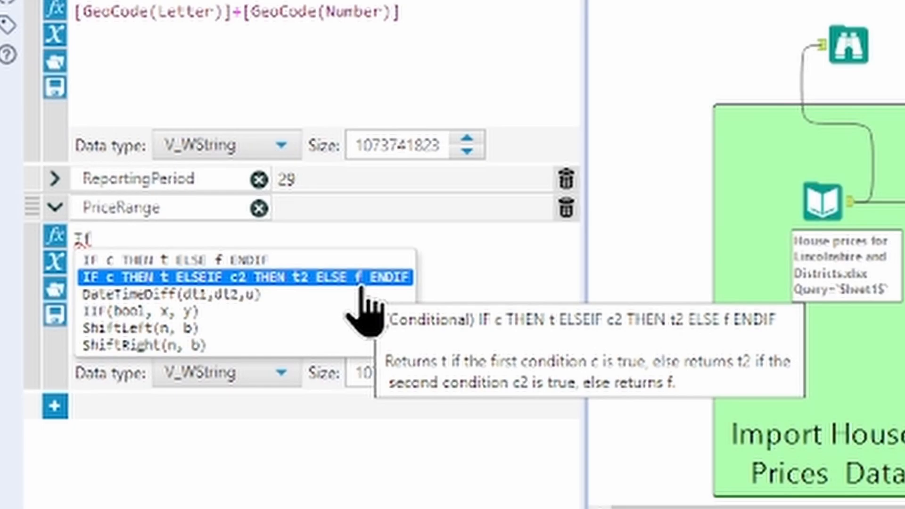
text(av)
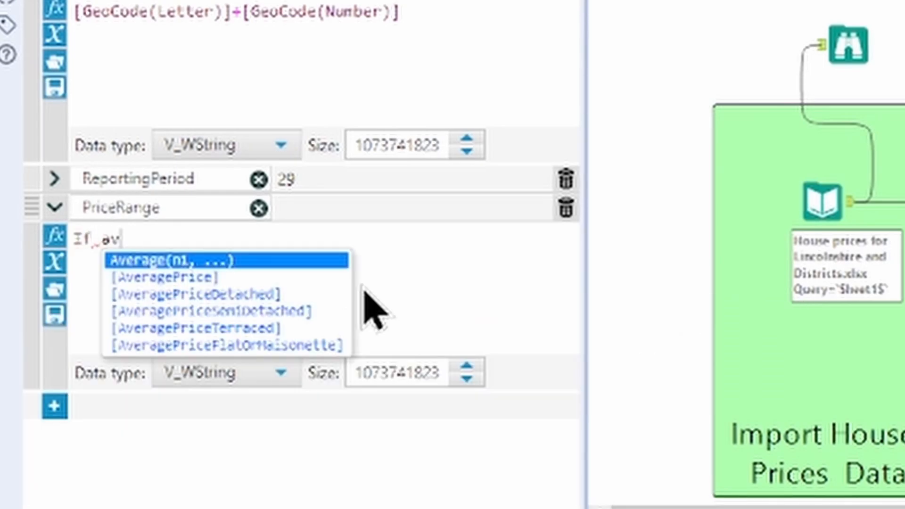
text(e)
click(283, 282)
text(<)
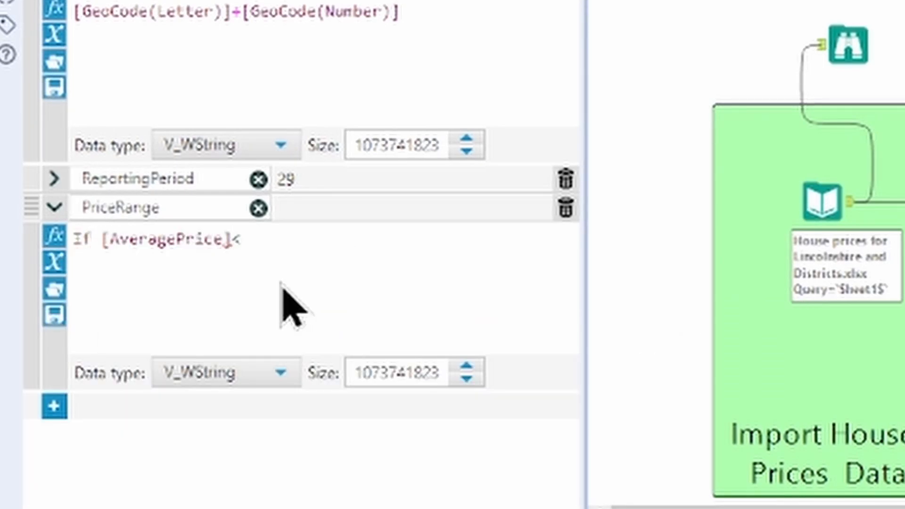
text(=16)
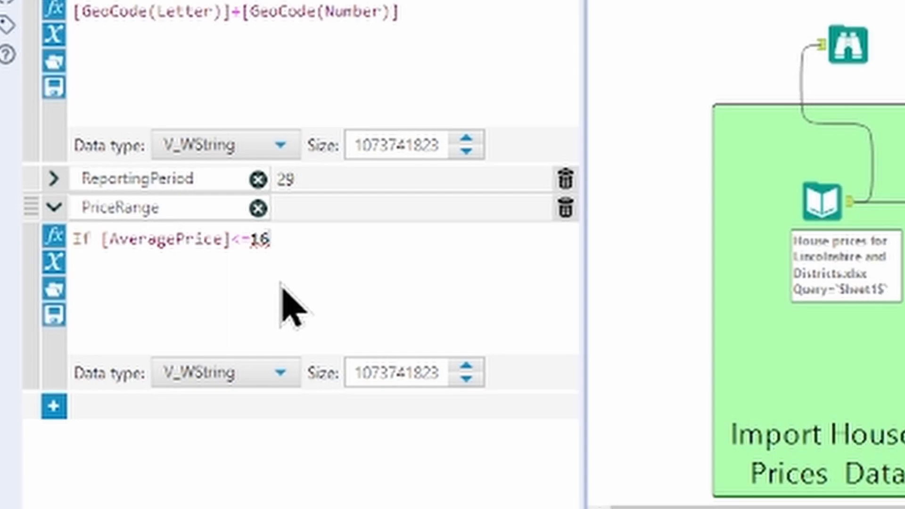
text(0000 t)
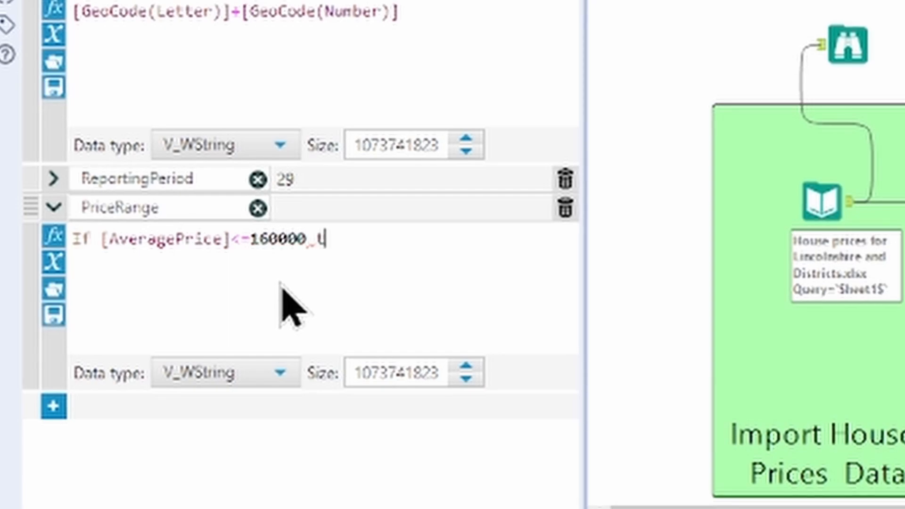
text(hen "Low)
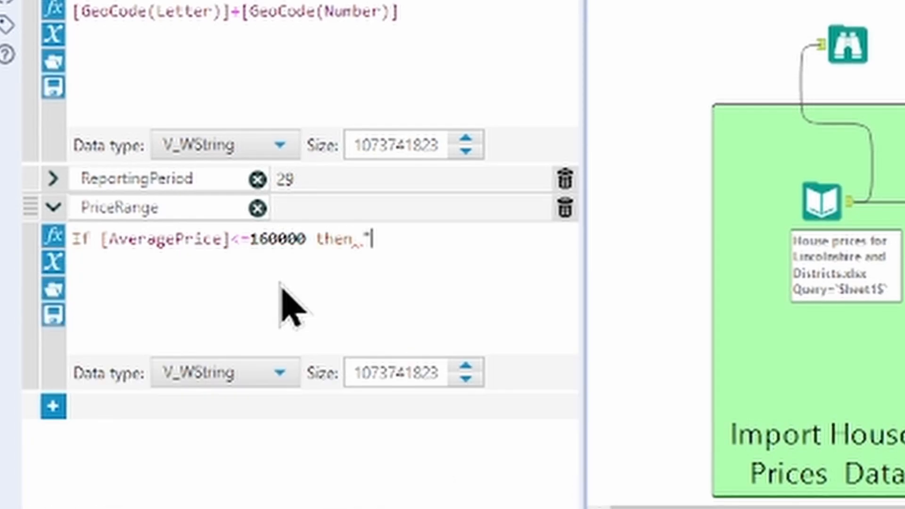
text(")
key(Return)
- Add a second condition line to the PriceRange expression: ELSEIF [AveragePrice]<=190000 then 'Medium'
text(E)
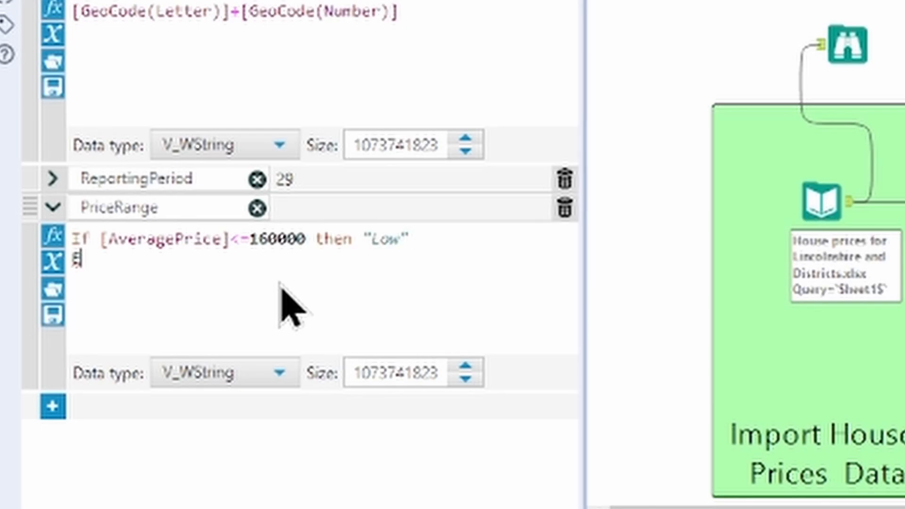
text(LSEIF ave)
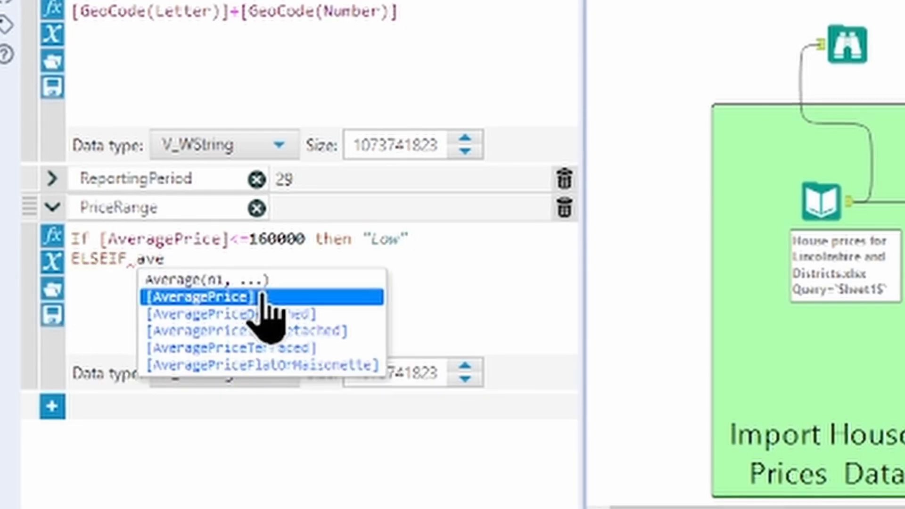
click(265, 295)
text(<=190000 )
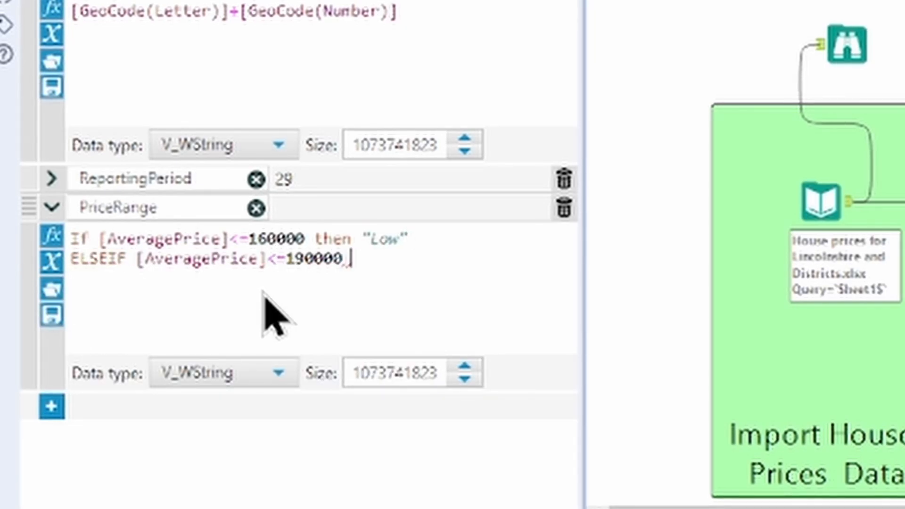
text(then "Medium")
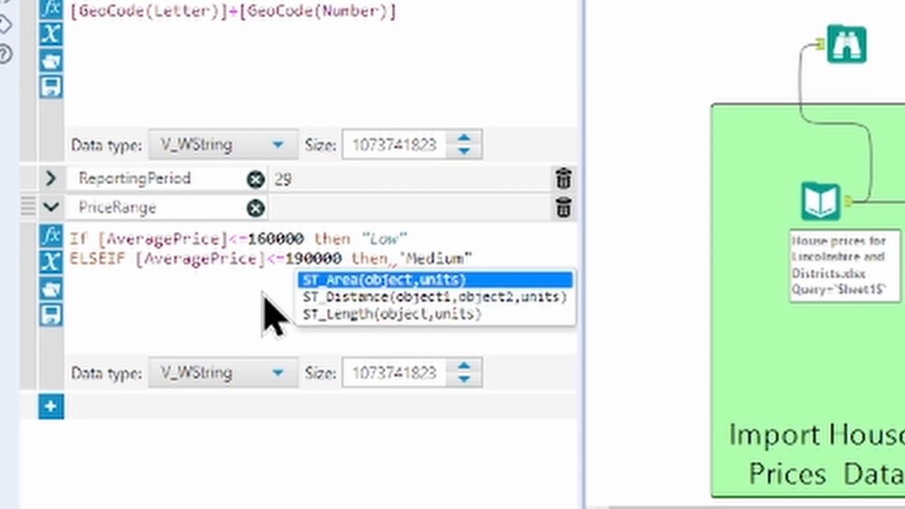
key(Return)
- Finish the PriceRange expression with Else 'High' endIf, and run the workflow to check the PriceRange column
text(Else 'High')
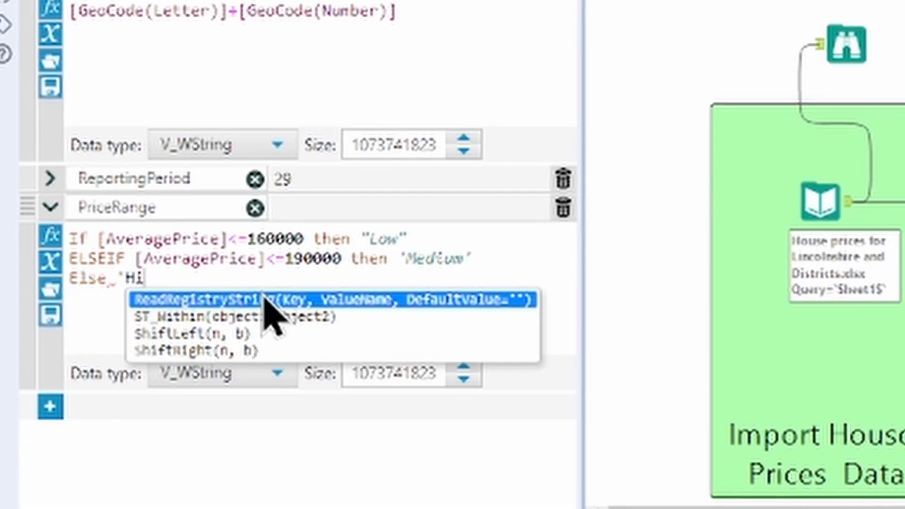
key(Return)
text(endIf)
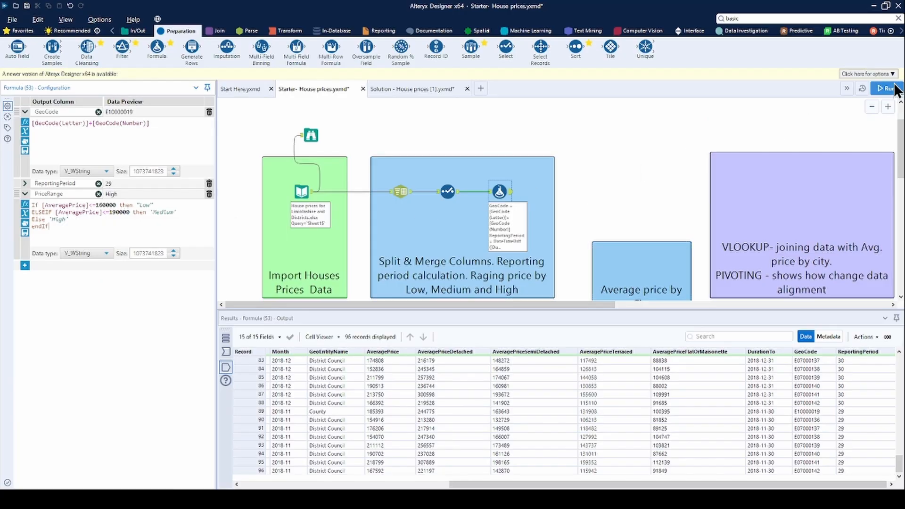
click(889, 89)
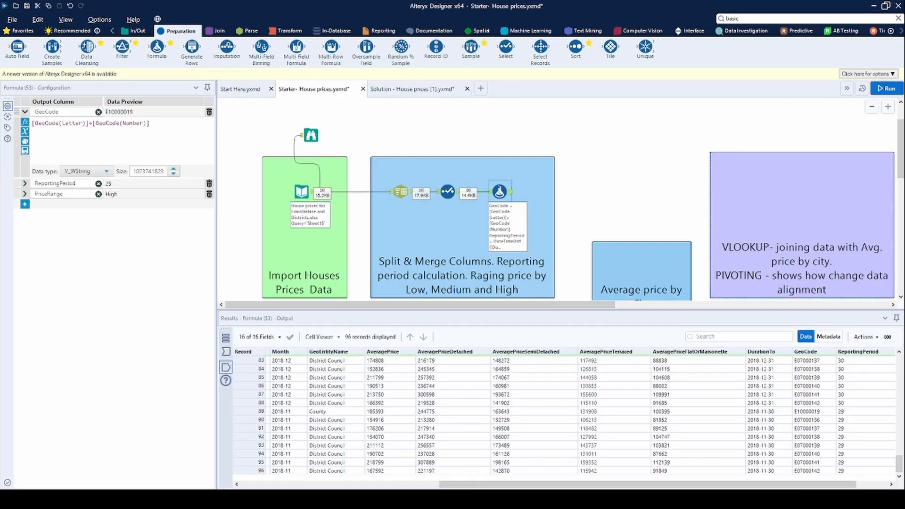
drag(606, 485, 900, 469)
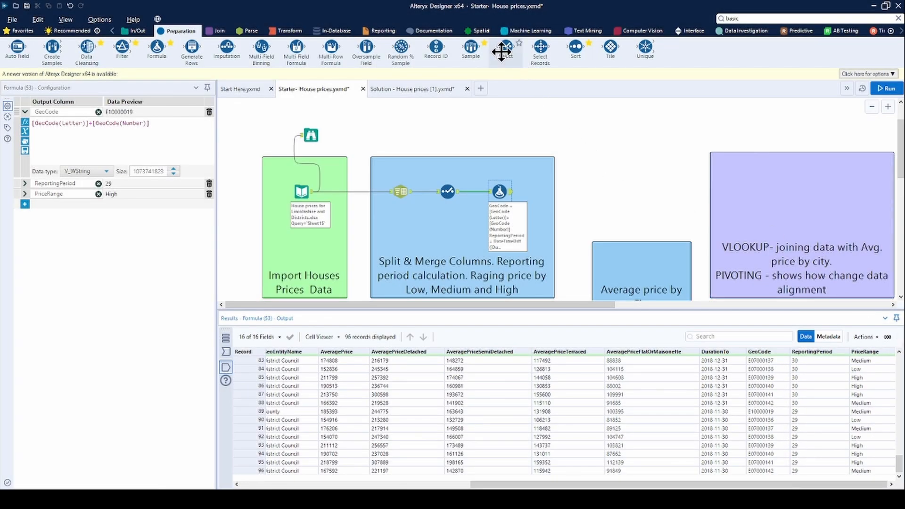
- Add a Select tool after the Formula tool and exclude the GeoCode(Number) and GeoCode(Letter) fields
drag(506, 46, 541, 191)
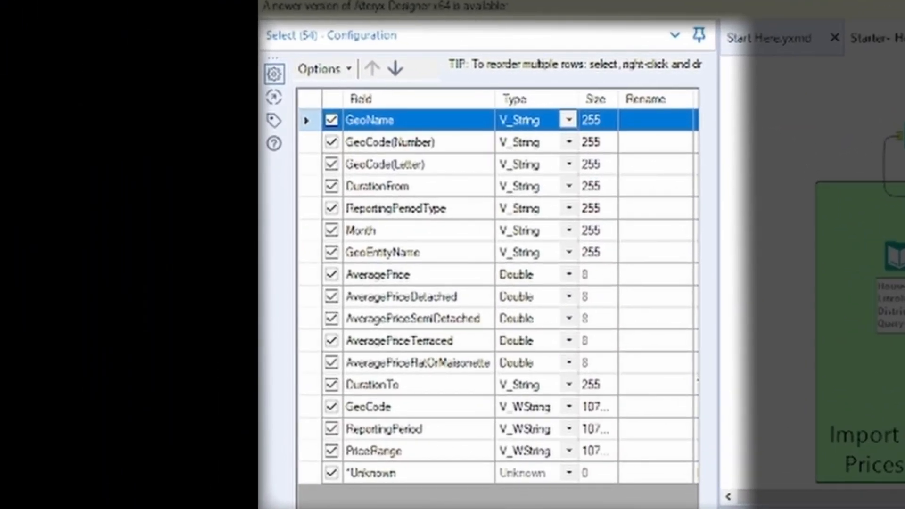
click(332, 142)
click(332, 164)
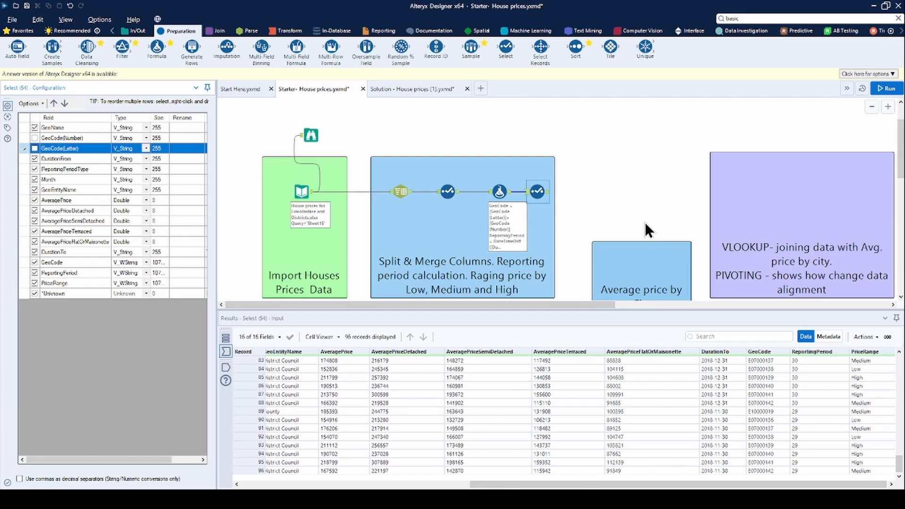
- Place a Summarize tool in the Average price container and connect the last Select tool's output to it
click(285, 31)
drag(155, 46, 642, 266)
drag(548, 192, 632, 268)
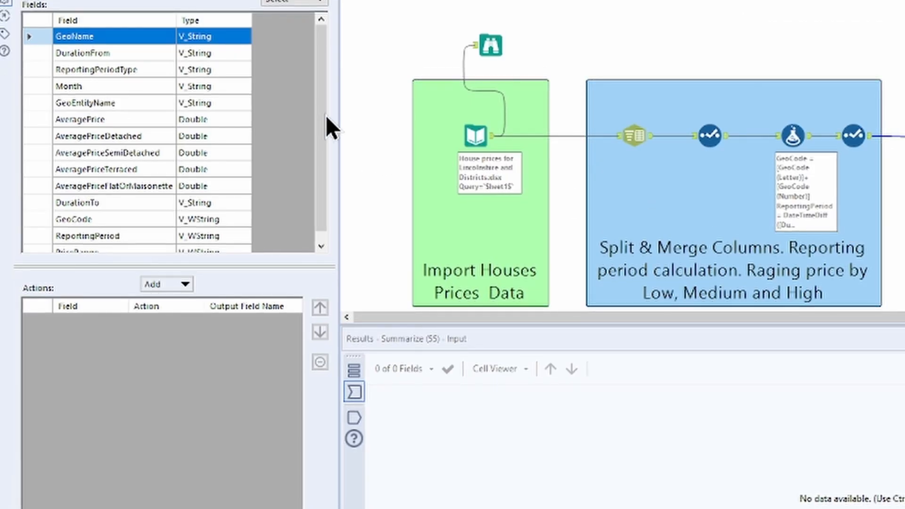
- Group the Summarize tool's data by GeoName
scroll(325, 84, down, 2)
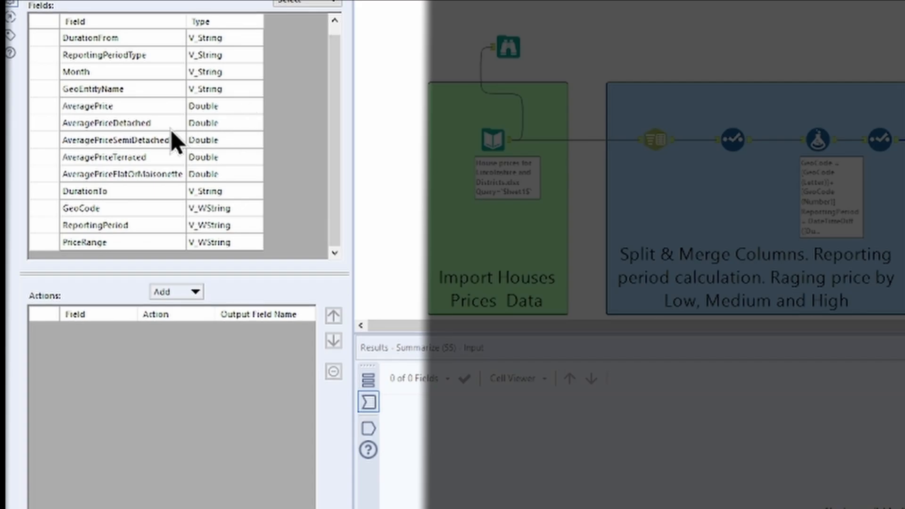
scroll(162, 137, up, 1)
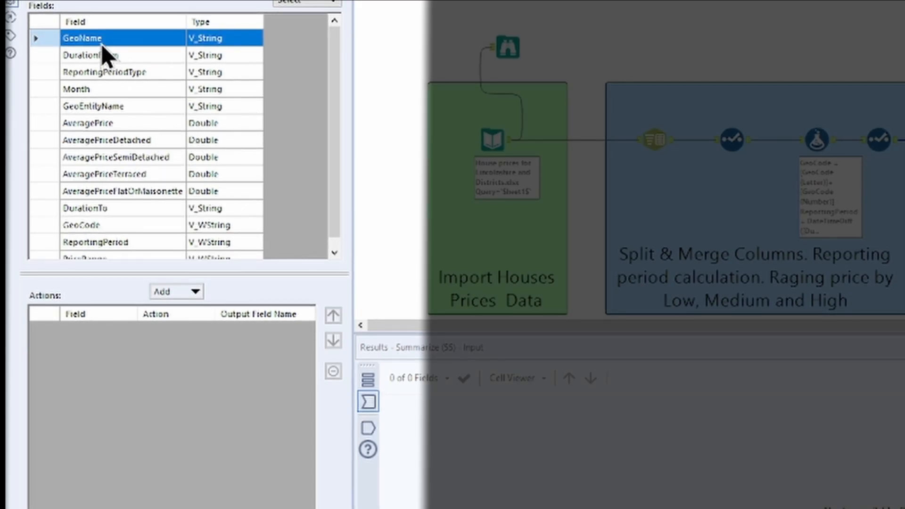
click(194, 292)
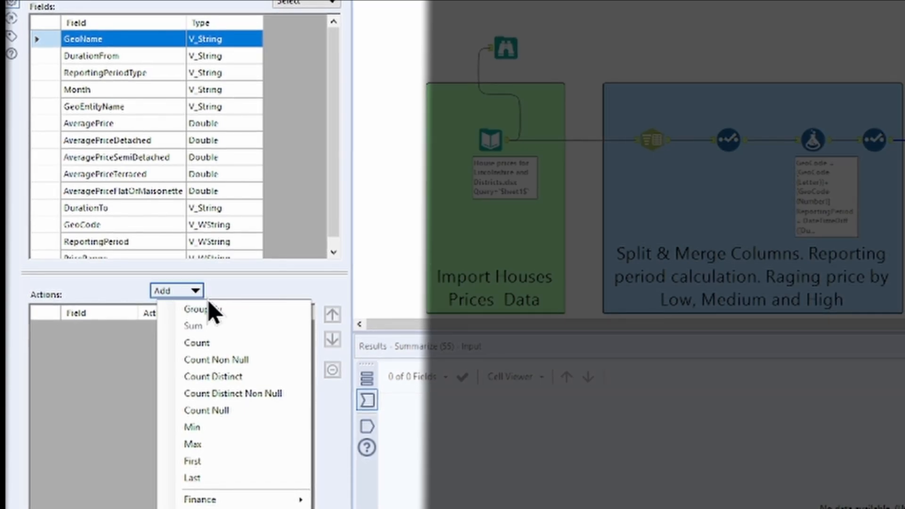
click(224, 308)
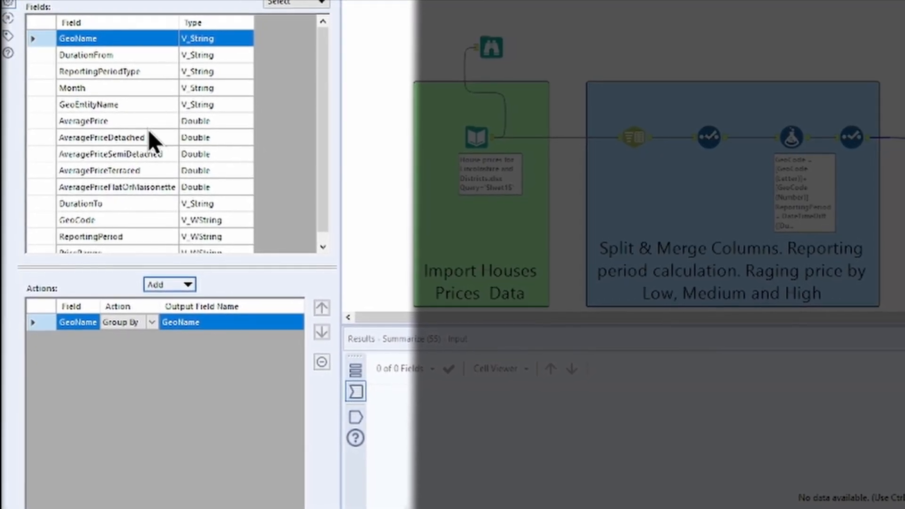
- Add a numeric Average action for AveragePrice to the Summarize tool, and run the workflow to view its output
click(148, 124)
click(187, 284)
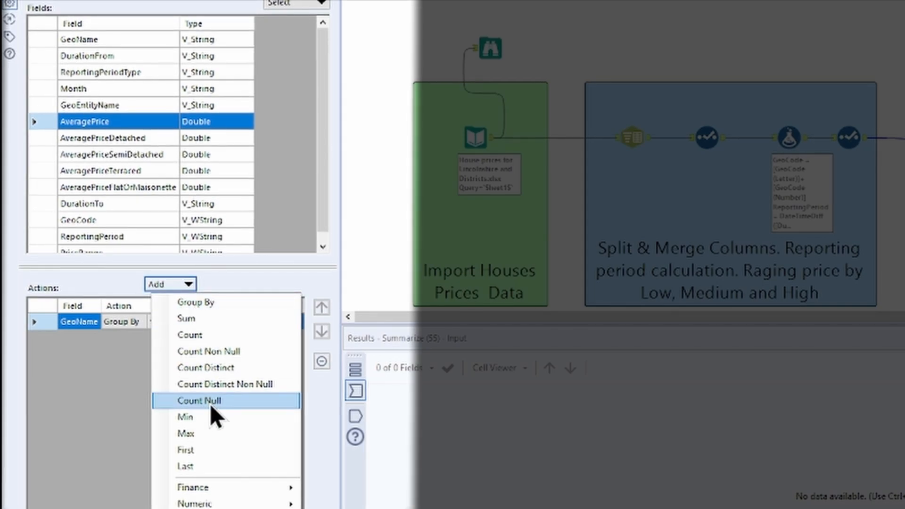
mouse_move(296, 506)
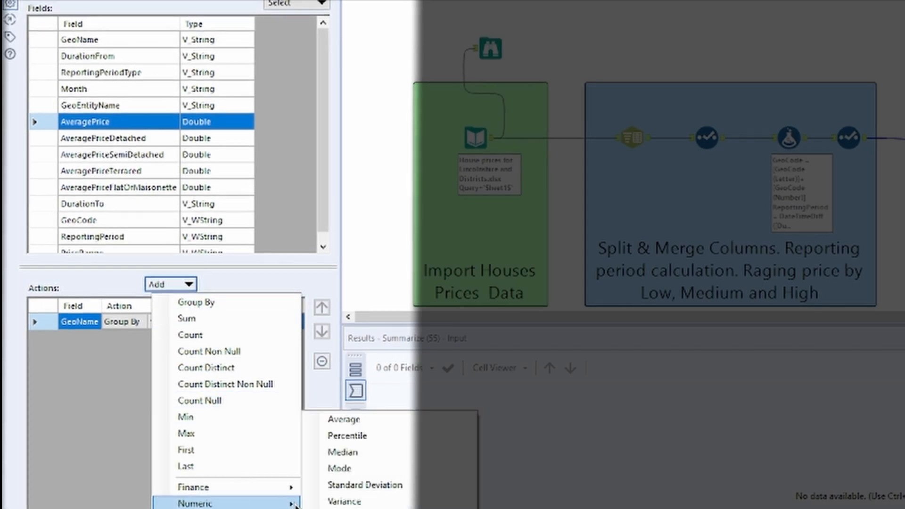
click(352, 423)
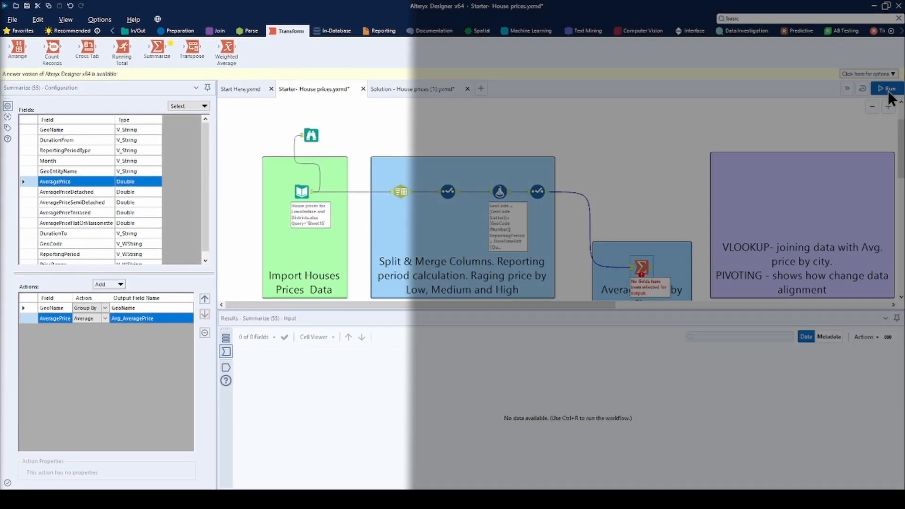
click(901, 93)
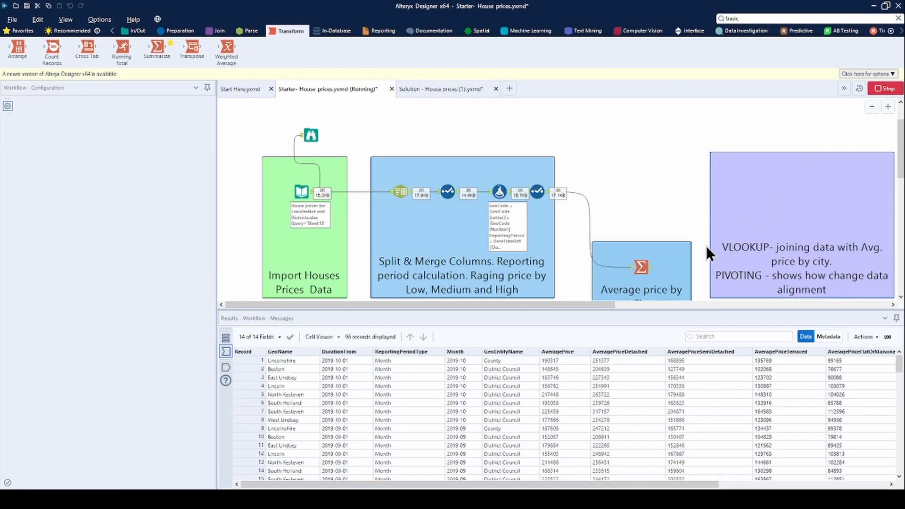
click(652, 274)
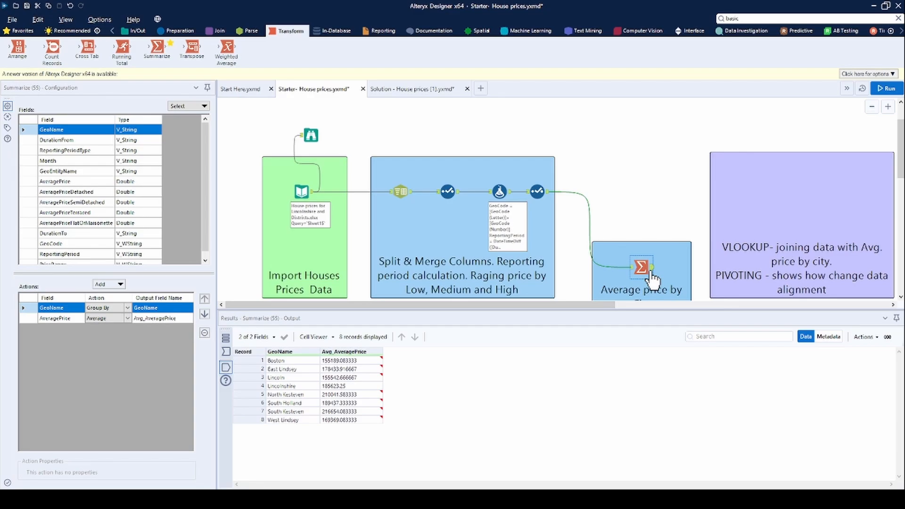
- Add a Select tool after the Summarize tool and change the Avg_AveragePrice field's type to Int32
click(175, 31)
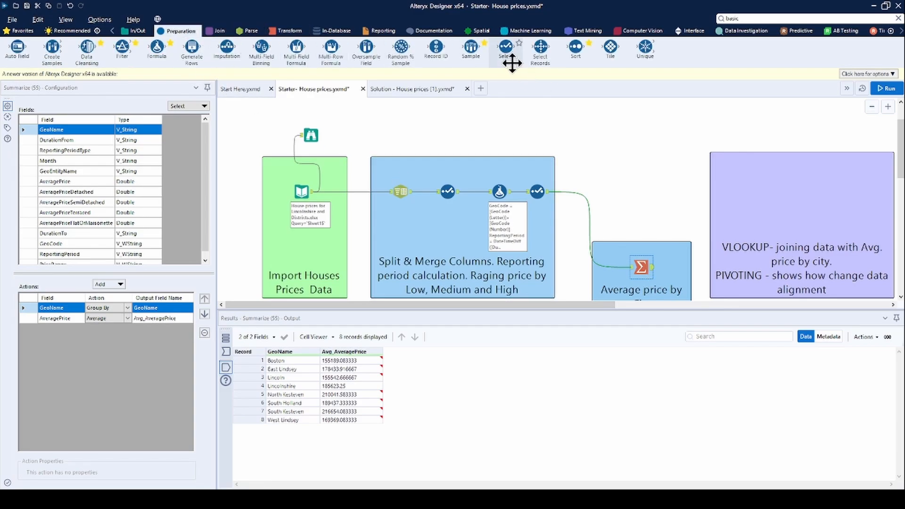
drag(512, 63, 675, 267)
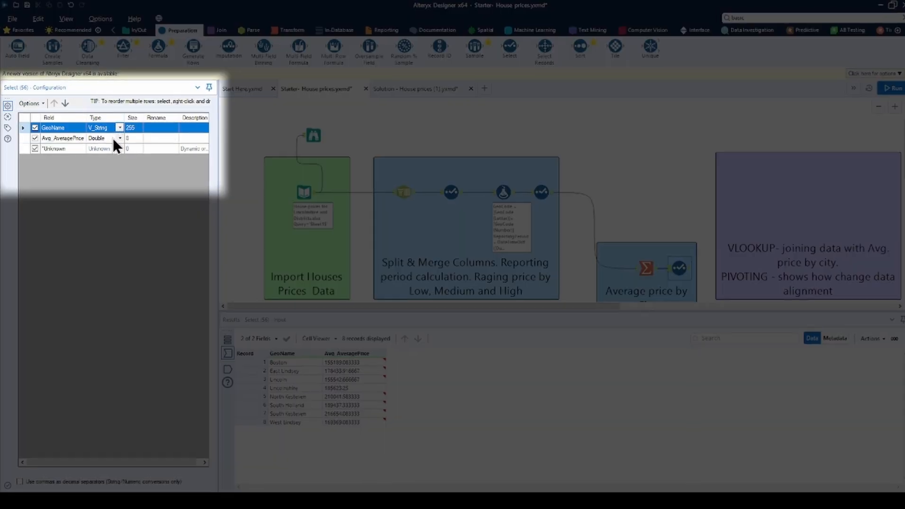
click(114, 138)
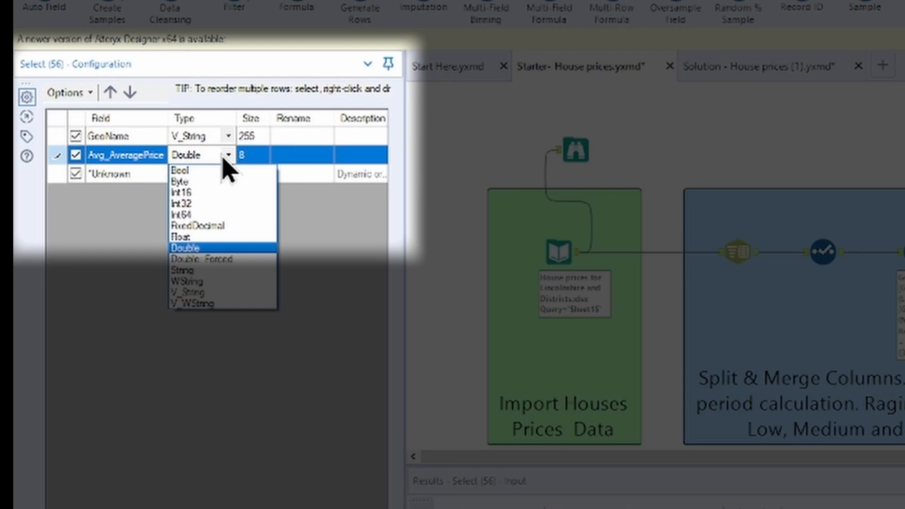
click(210, 208)
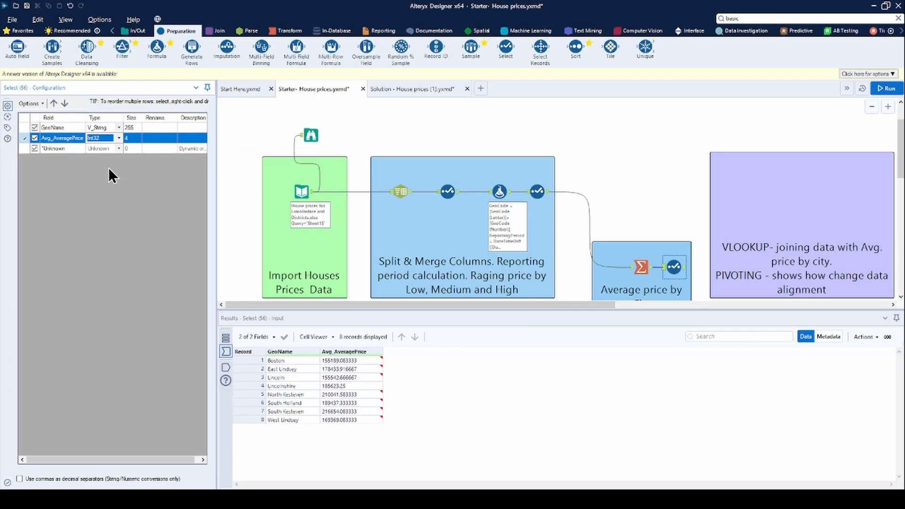
- Rename the Summarize tool's averaged AveragePrice output field to DistrictAvgPrice and run the workflow
click(641, 267)
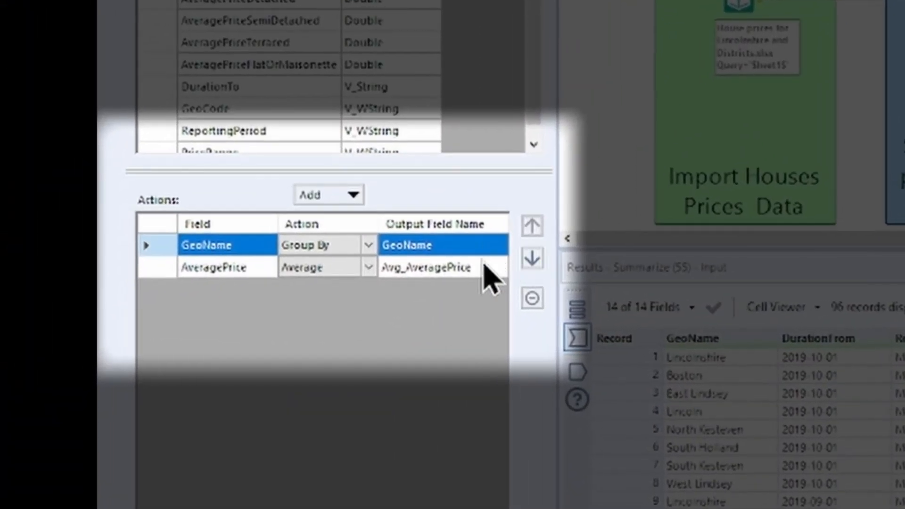
click(175, 319)
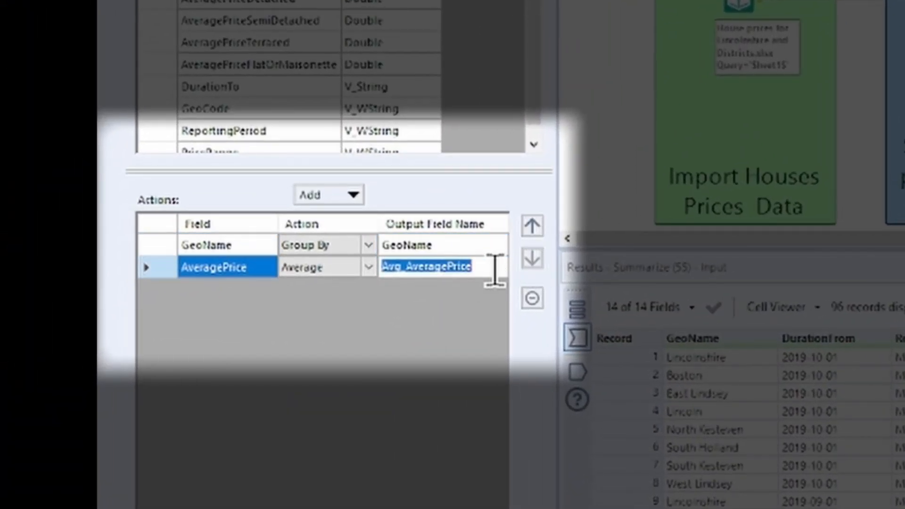
key(BackSpace)
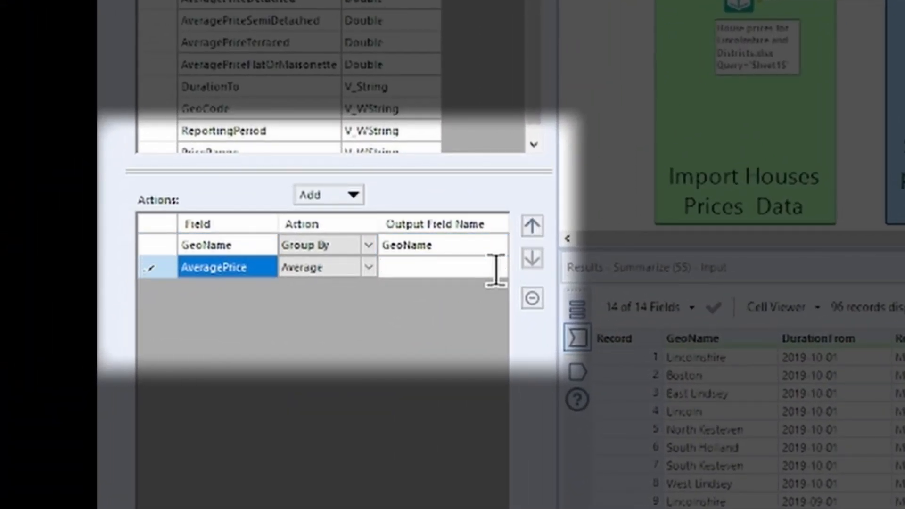
text(District)
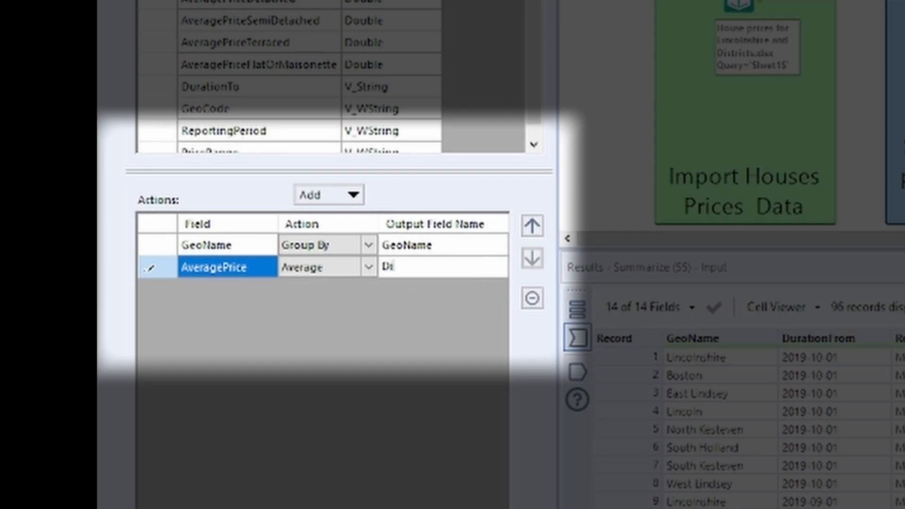
text(AvgPri)
text(ce)
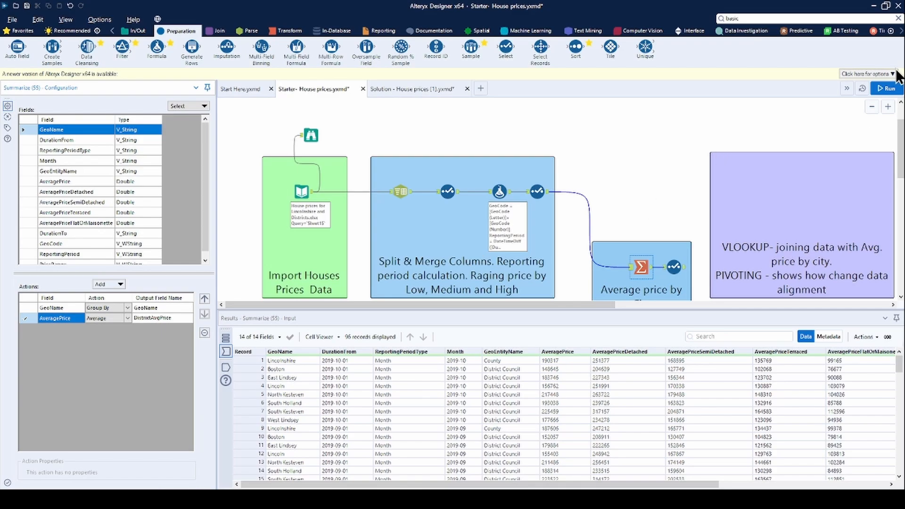
click(887, 88)
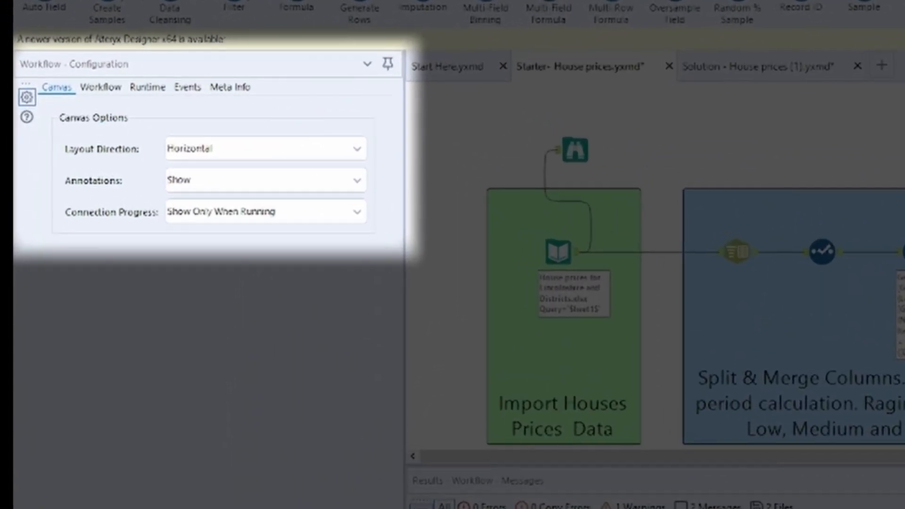
- In the Select tool after Summarize, exclude the missing Avg_AveragePrice field and change DistrictAvgPrice's type to Int32
click(674, 267)
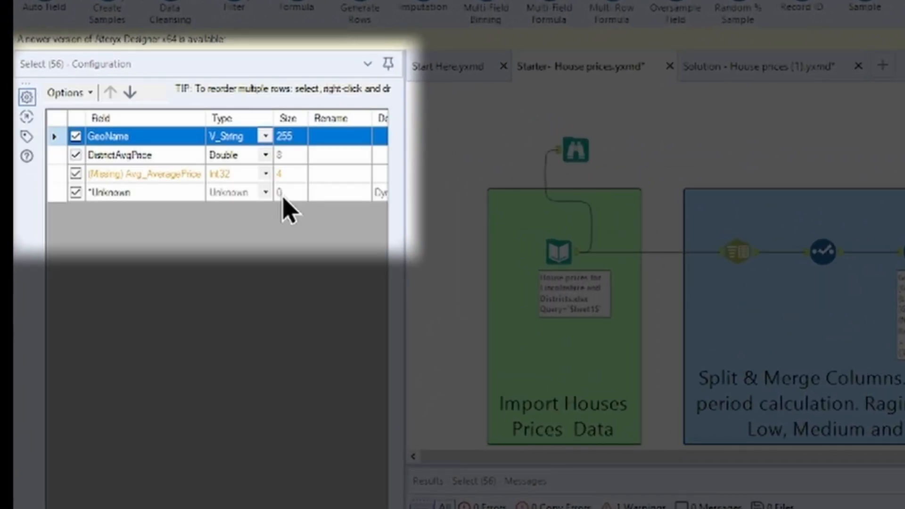
click(76, 174)
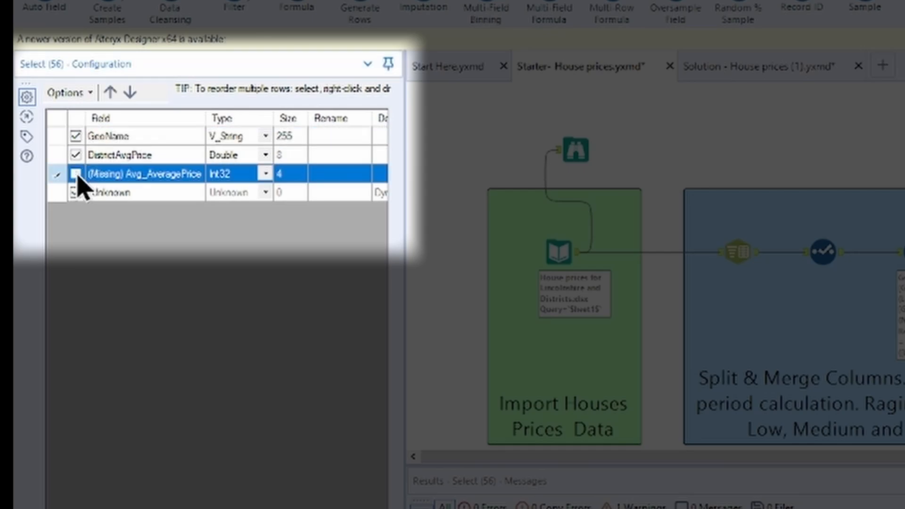
click(264, 156)
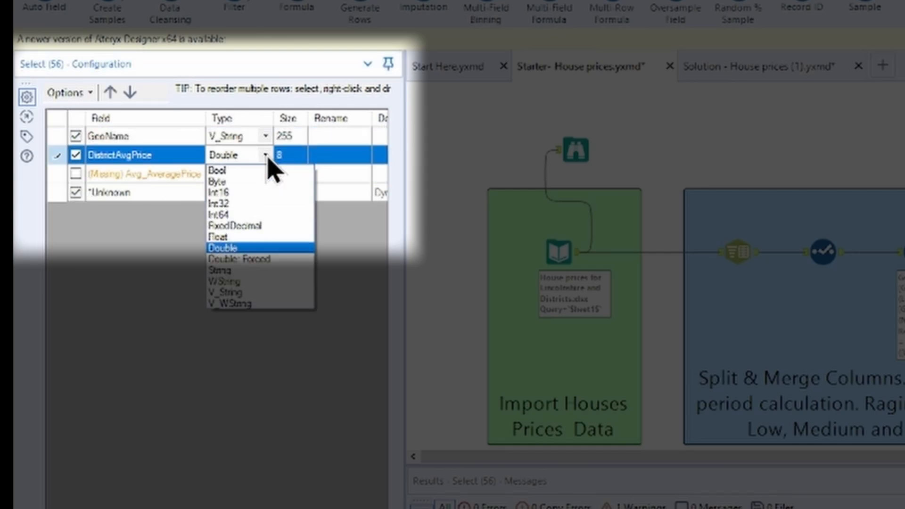
click(255, 203)
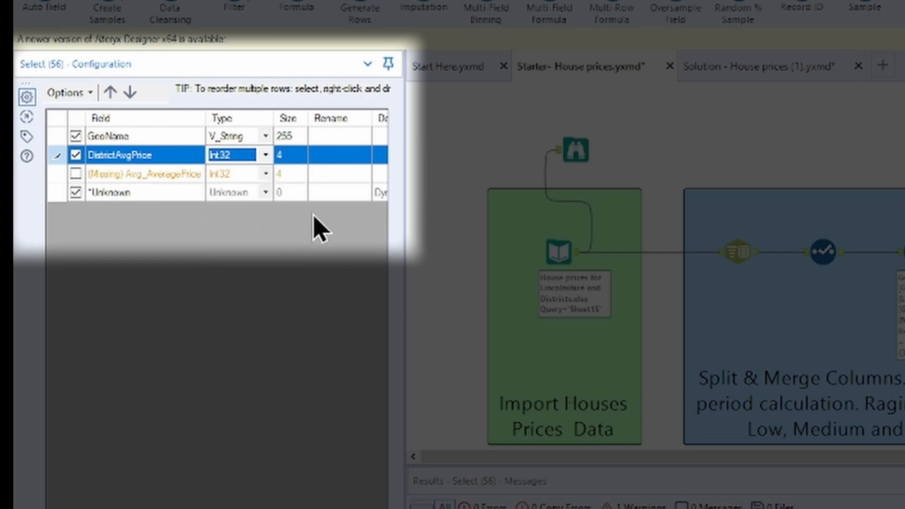
- Widen the Select tool's configuration area and reorder DistrictAvgPrice to be the first field, above GeoName
drag(408, 244, 533, 248)
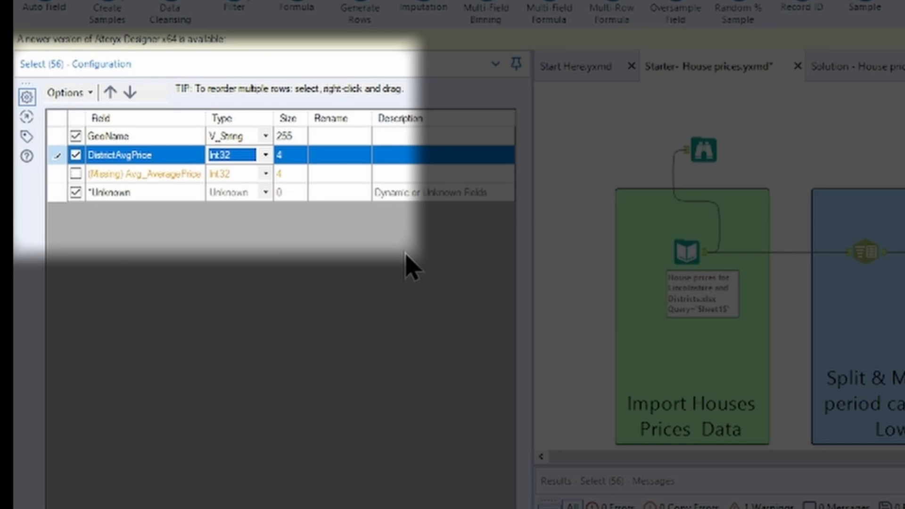
click(134, 94)
click(136, 94)
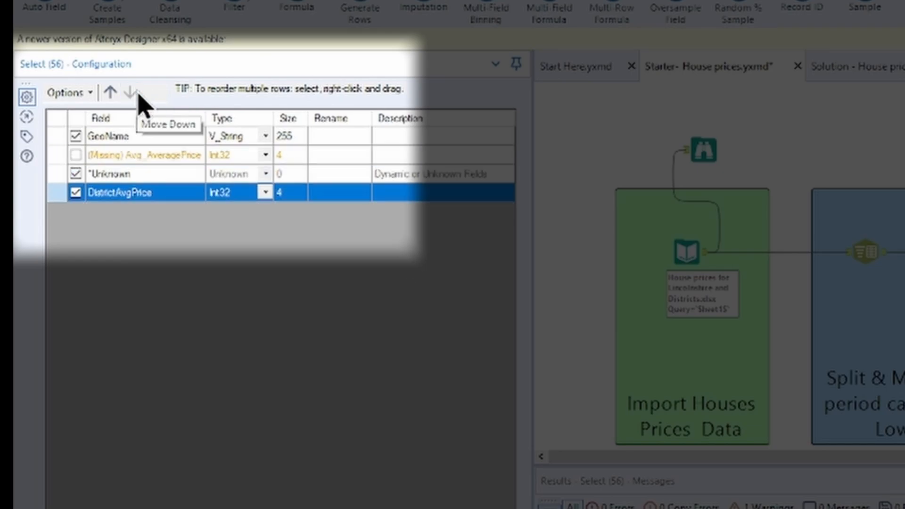
click(113, 94)
click(112, 93)
click(112, 93)
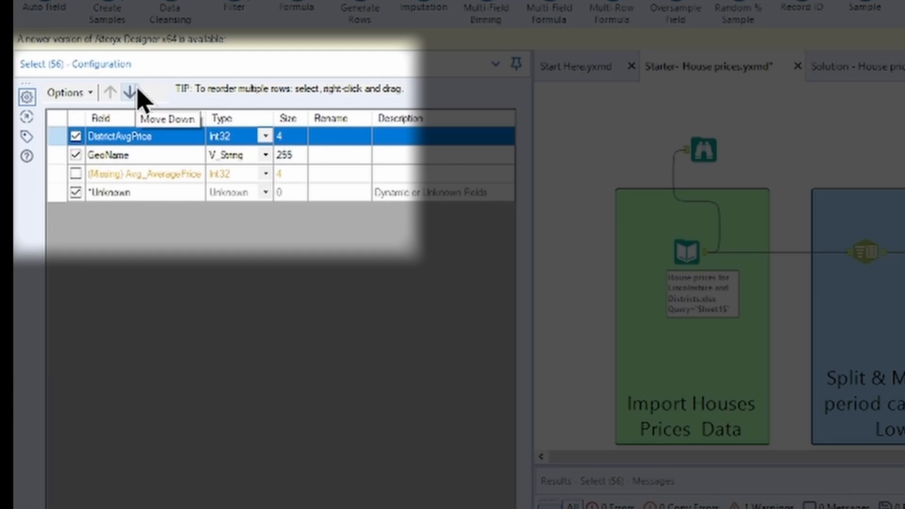
- Describe the DistrictAvgPrice field as "calc field", run the workflow and view the Select tool's output
click(406, 139)
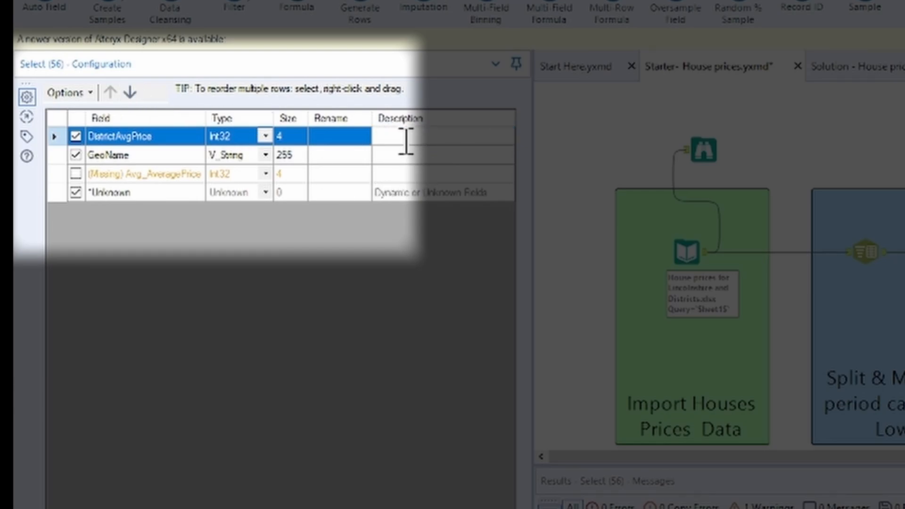
text(calc fiel)
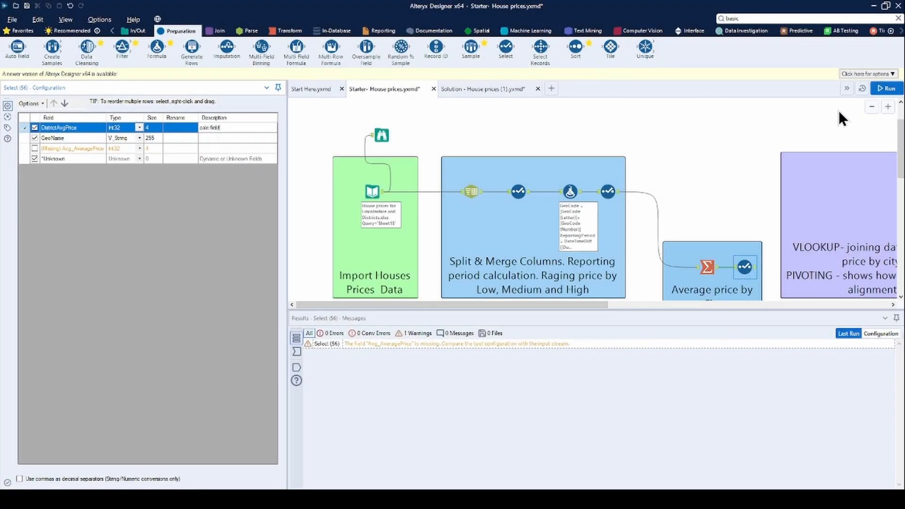
text(d)
click(884, 88)
click(749, 266)
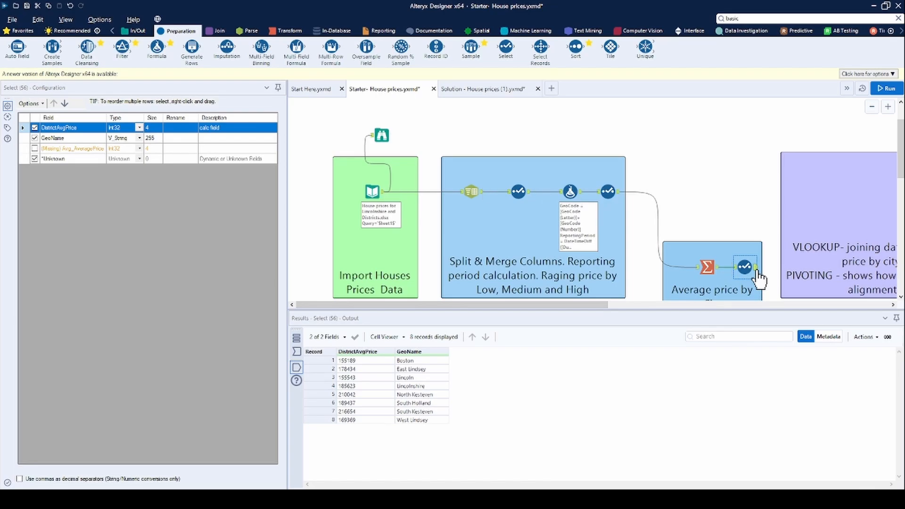
- Place a Join tool in the VLOOKUP container, connecting the main Select tool to its left input and the average price Select tool to its right
drag(622, 307, 723, 319)
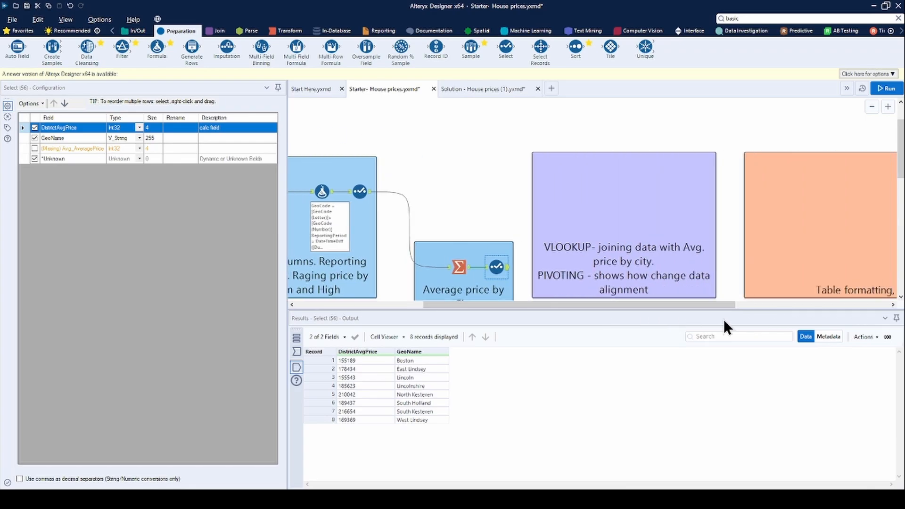
click(212, 29)
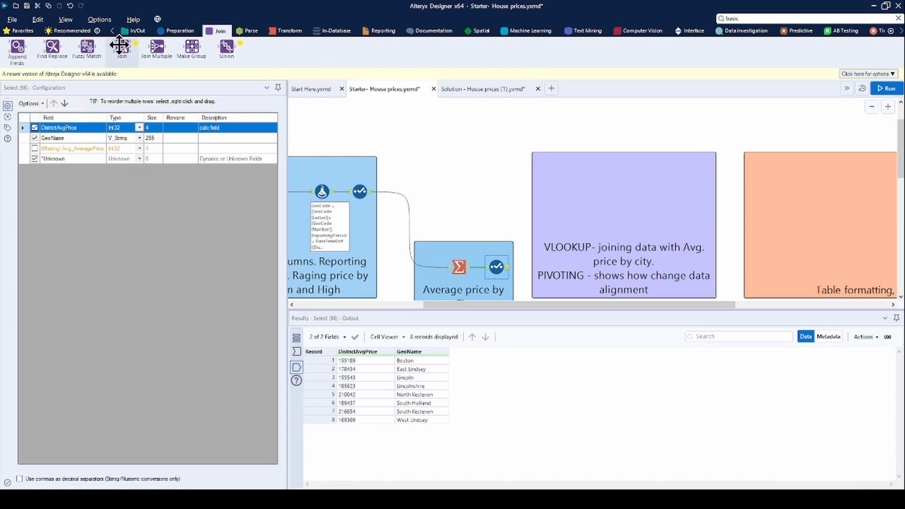
drag(119, 45, 569, 198)
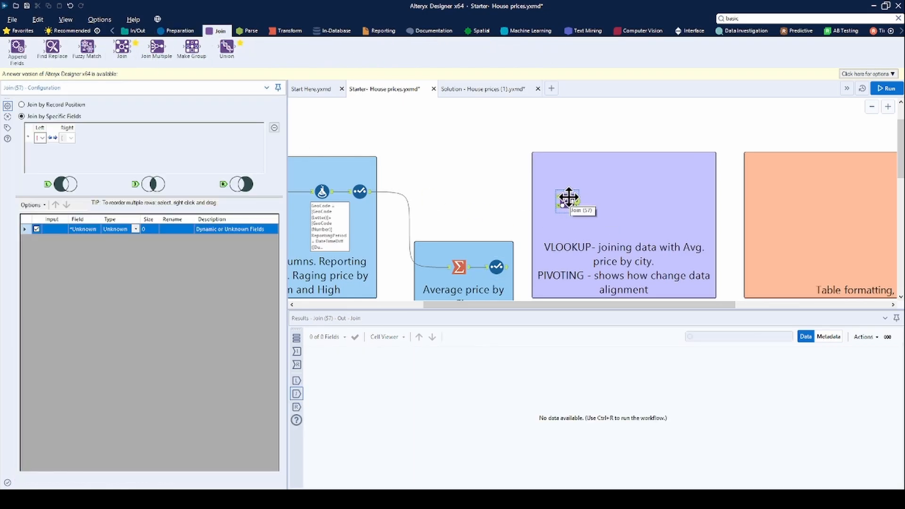
drag(370, 192, 568, 205)
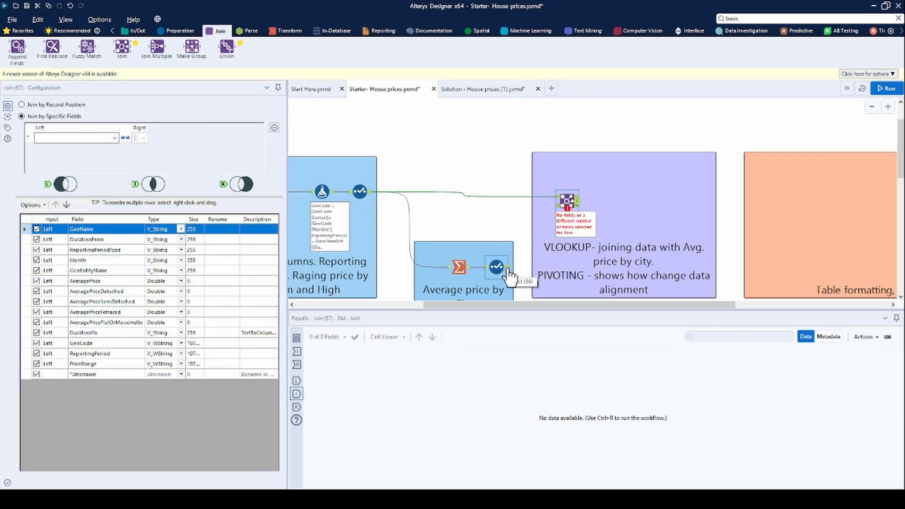
drag(518, 267, 570, 218)
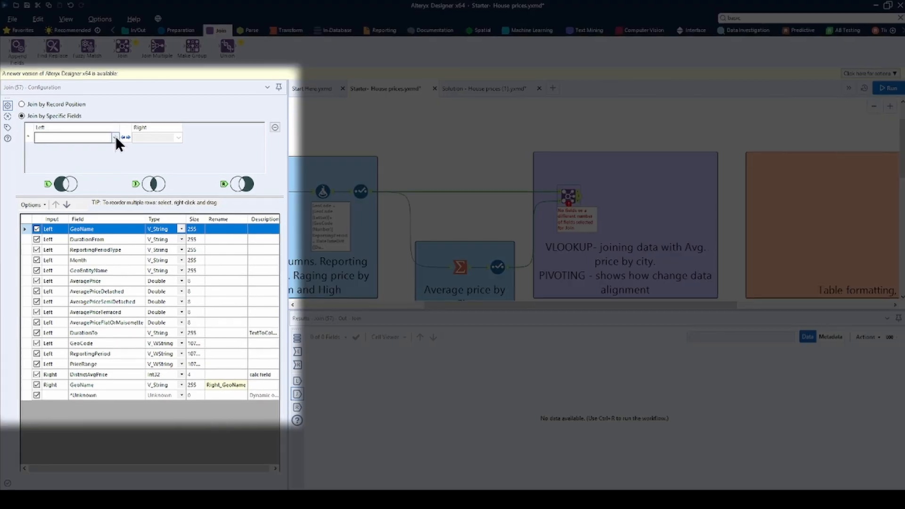
- Set the Join tool to match the left and right inputs on GeoName
click(115, 138)
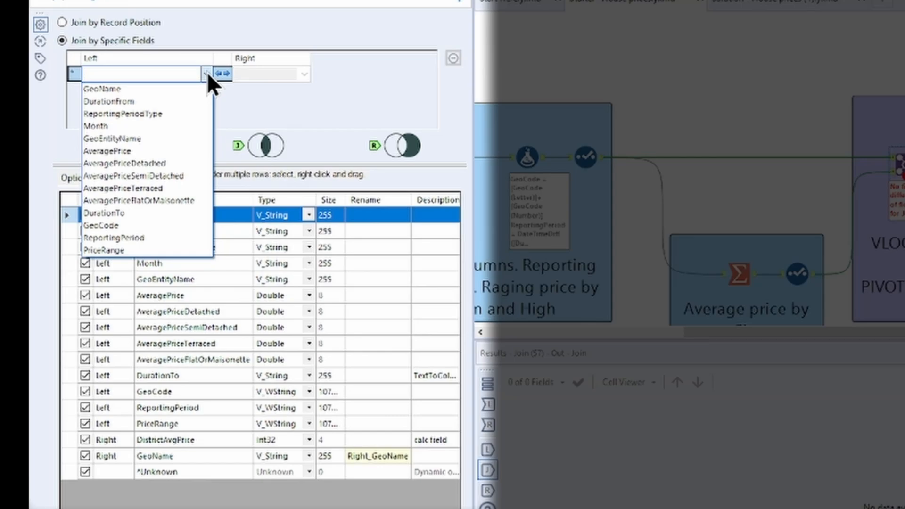
click(192, 88)
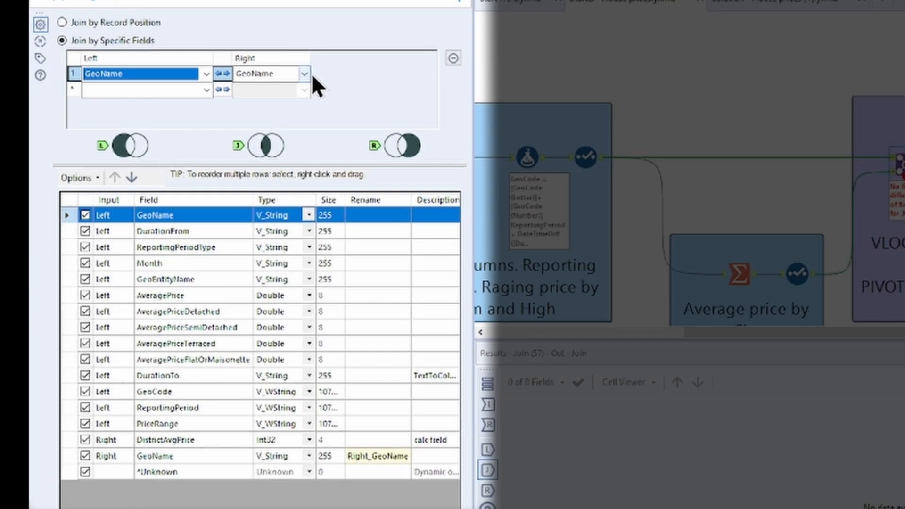
click(305, 73)
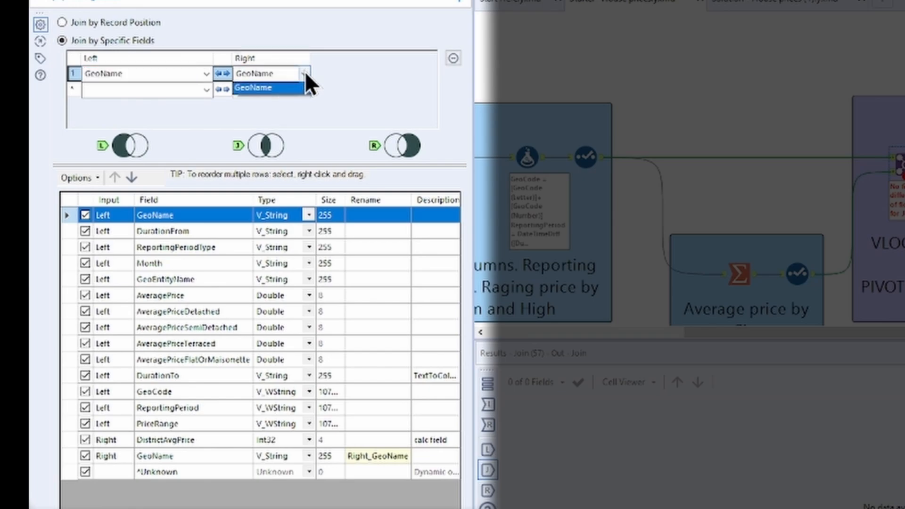
click(305, 73)
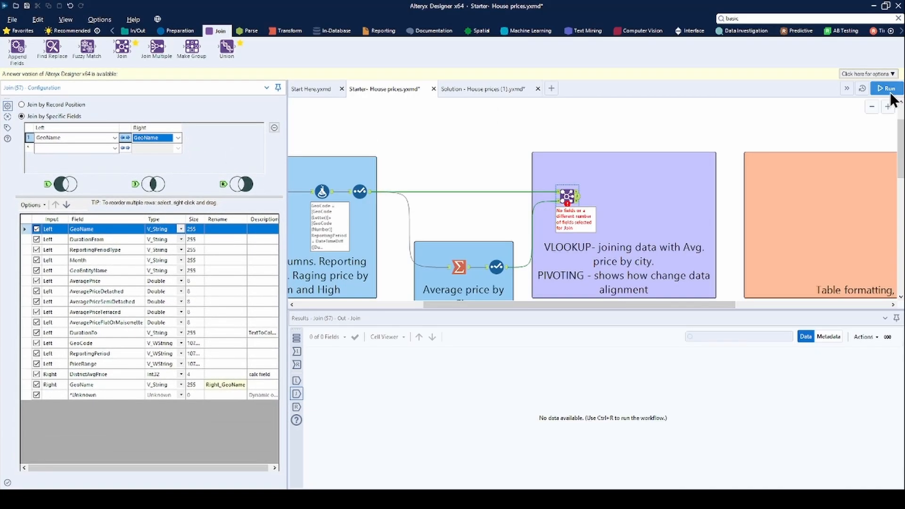
- Run the workflow and examine the Join tool's Left, Join and Right outputs
click(888, 90)
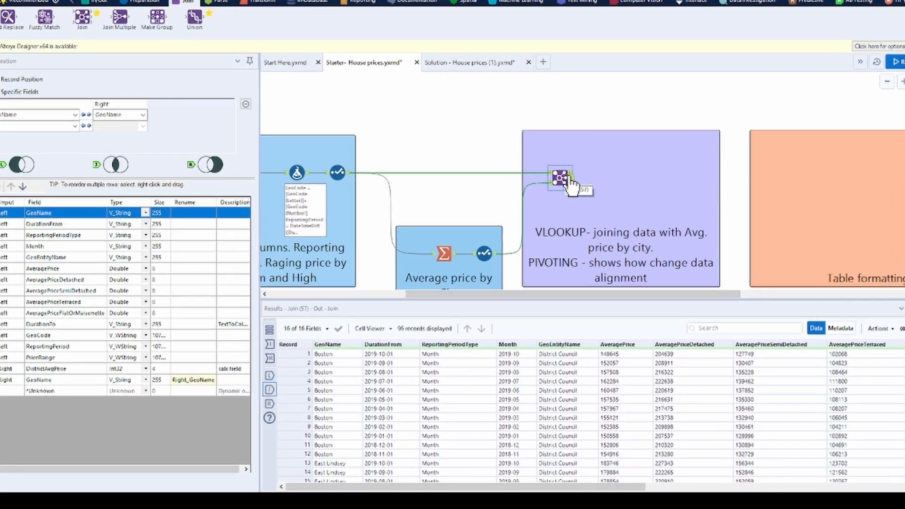
click(571, 182)
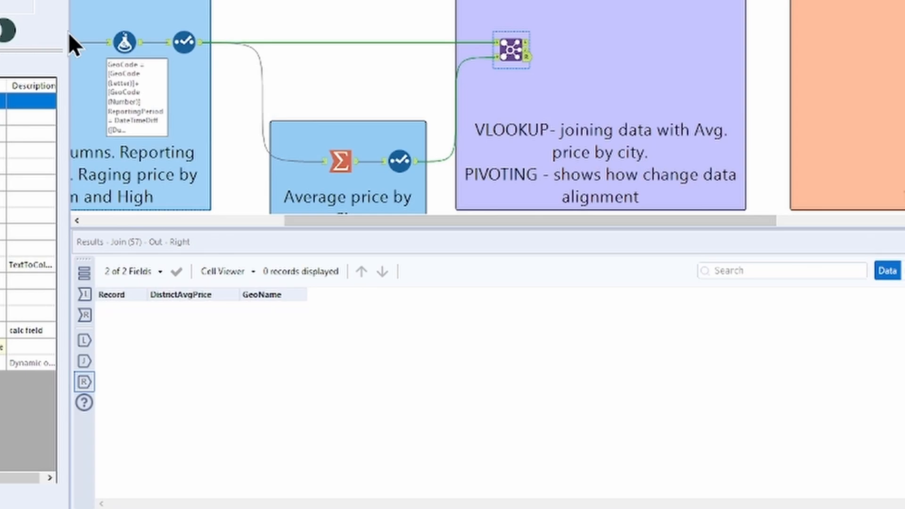
click(526, 43)
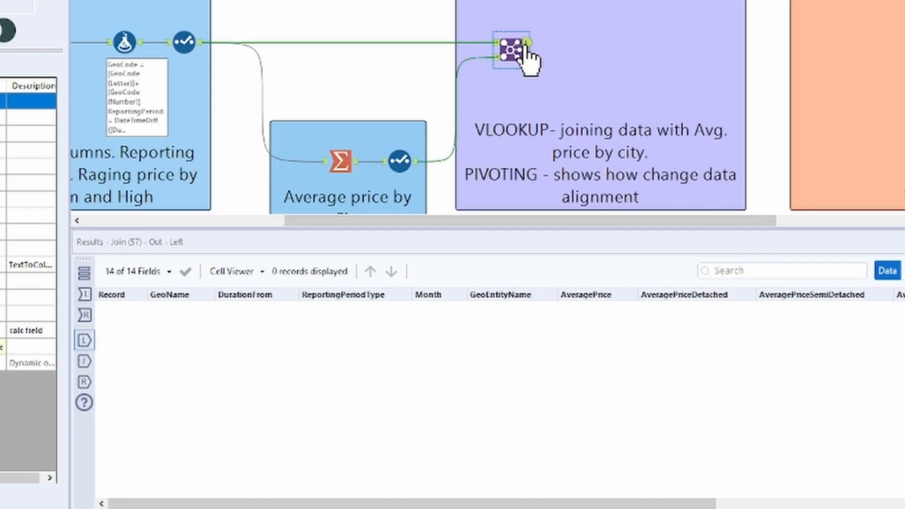
click(528, 50)
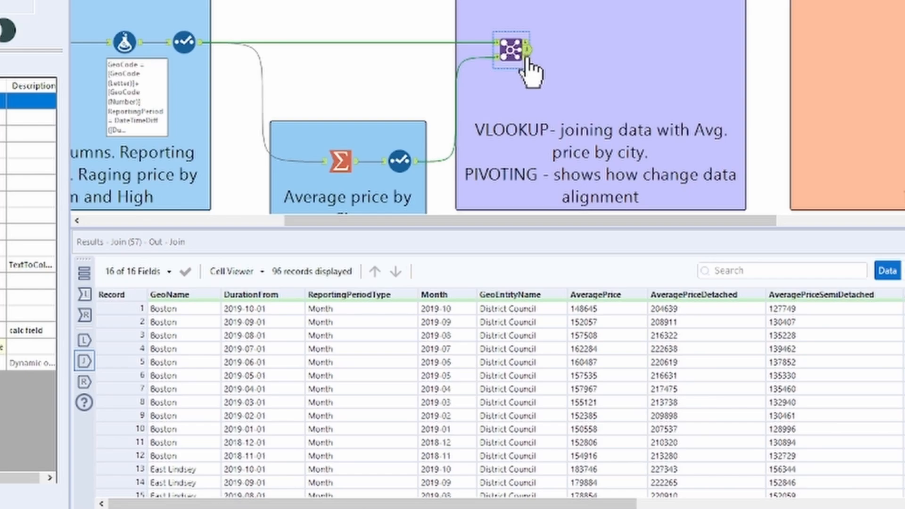
click(528, 56)
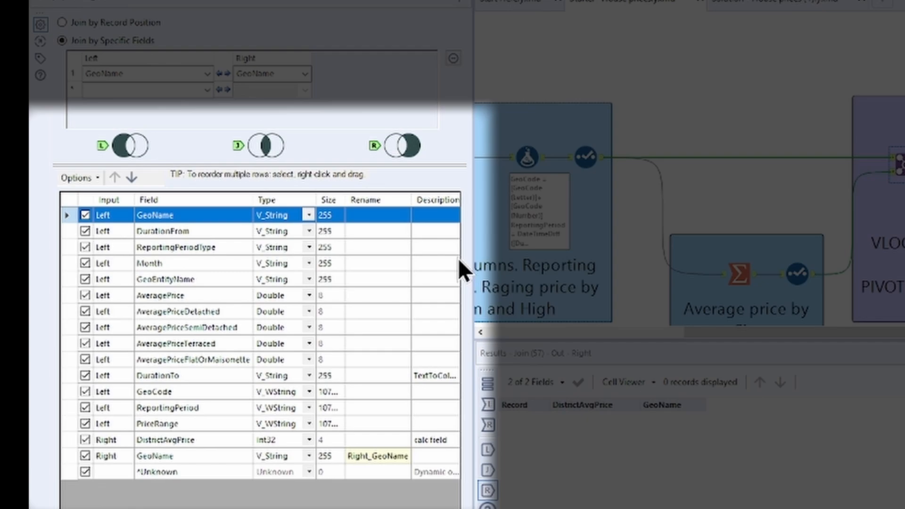
- Deselect the duplicate GeoName field coming from the Join tool's right input
click(85, 456)
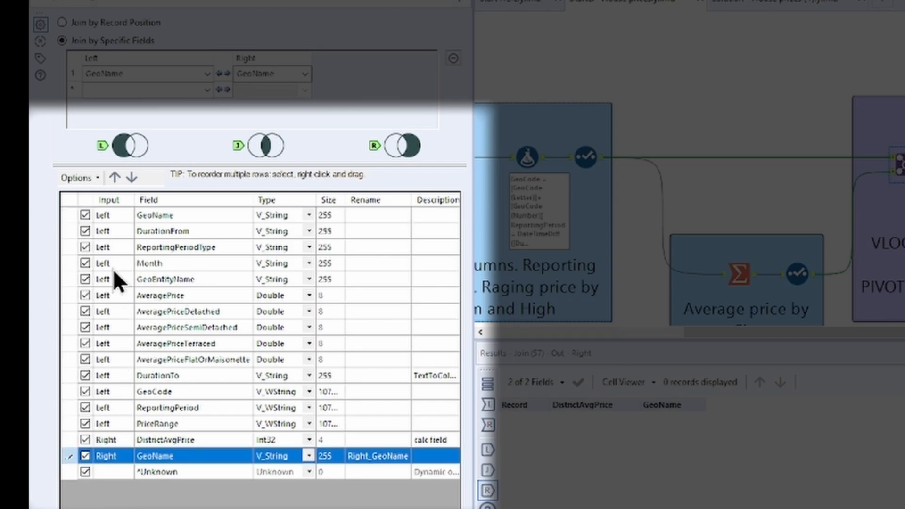
click(98, 175)
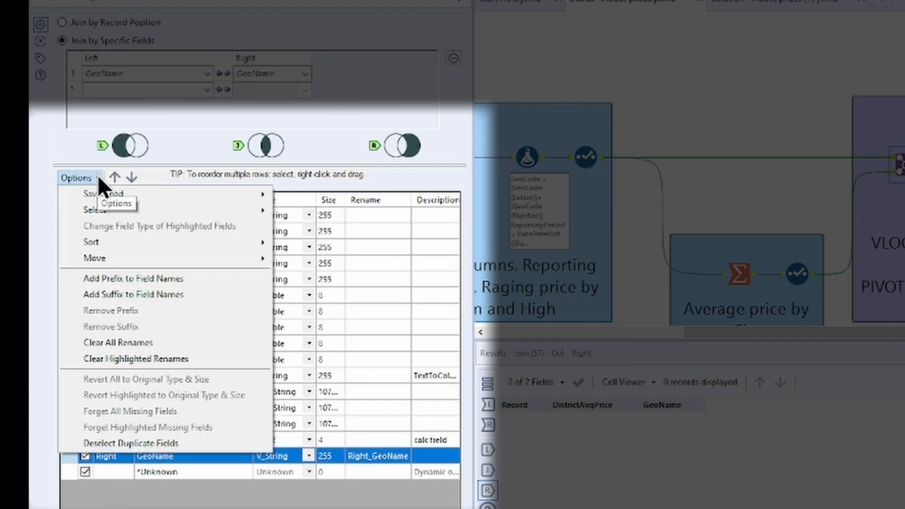
click(147, 443)
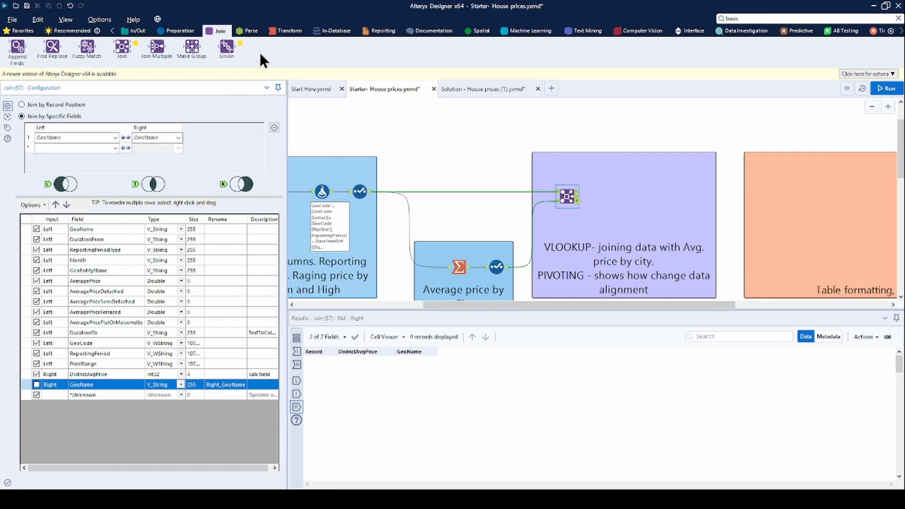
- Place a Transpose tool after the Join tool in the VLOOKUP and PIVOTING container
click(279, 32)
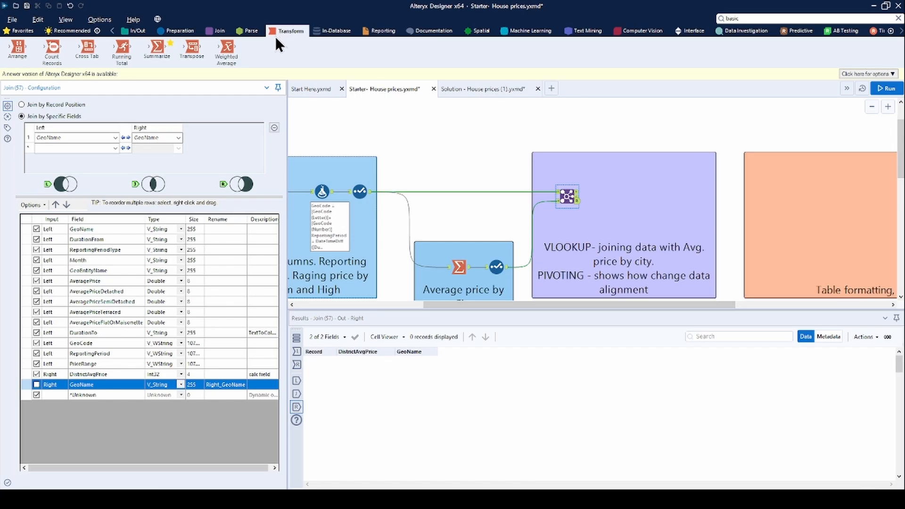
drag(192, 47, 610, 192)
right_click(590, 192)
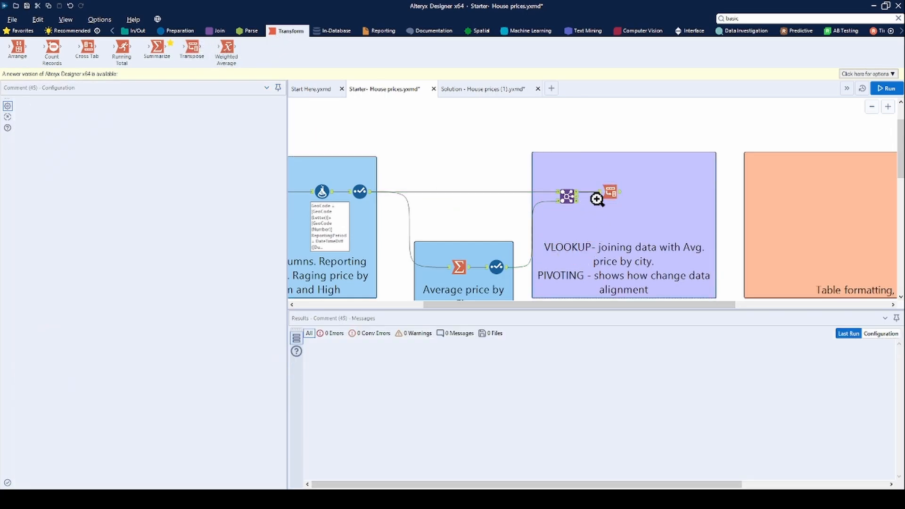
click(586, 192)
right_click(587, 192)
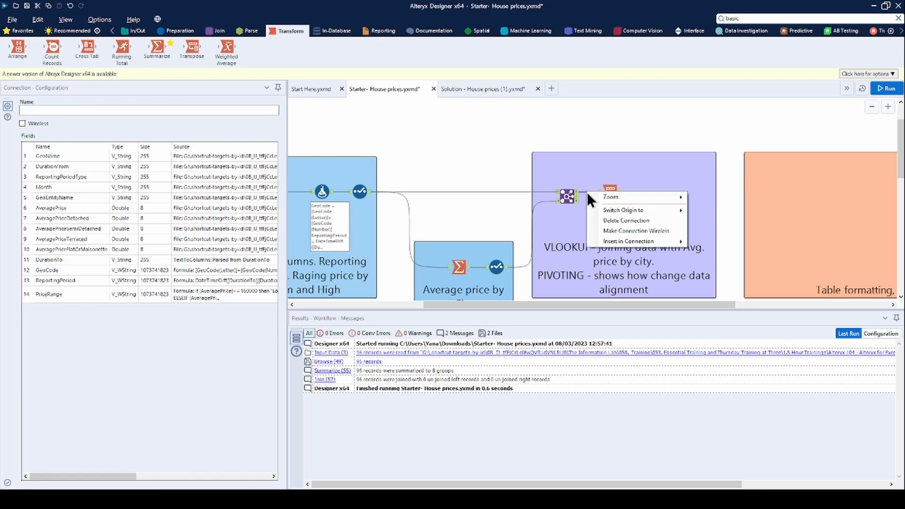
click(573, 201)
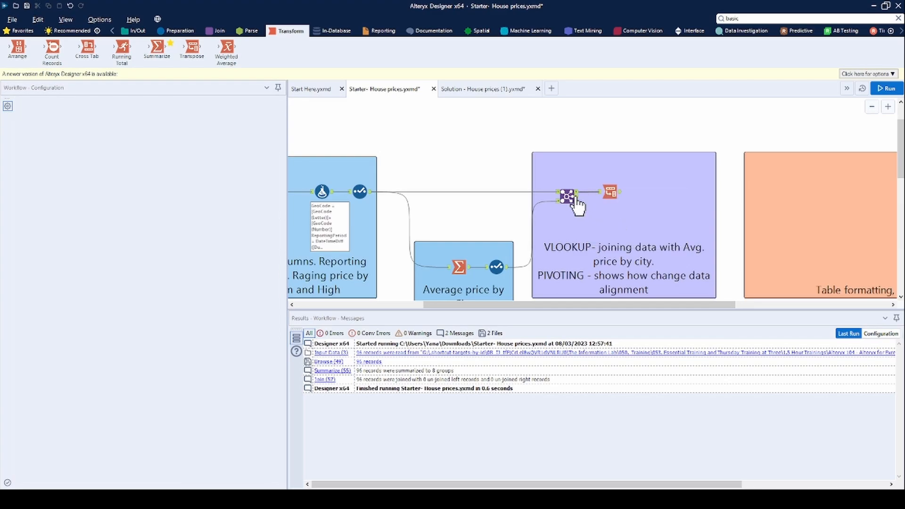
- Include GeoName, GeoCode, DurationFrom and DurationTo as key columns in the Transpose tool
click(611, 198)
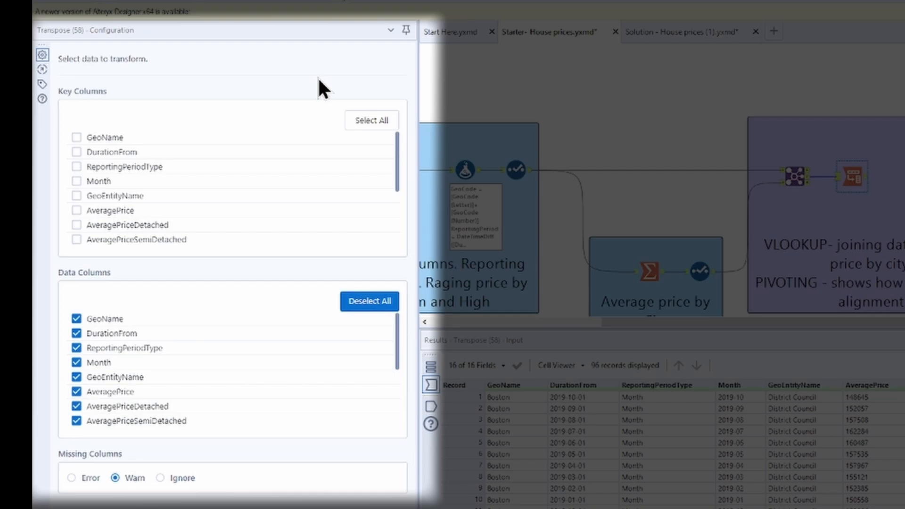
click(76, 137)
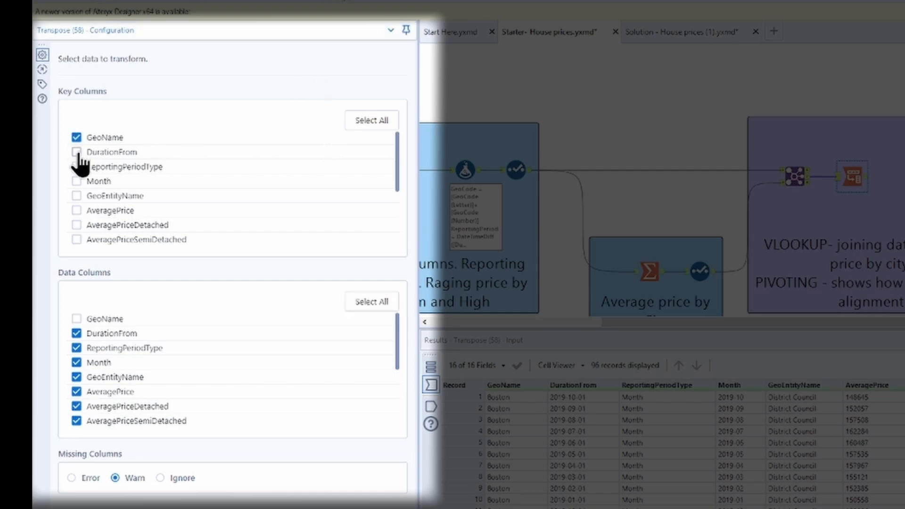
scroll(90, 210, down, 3)
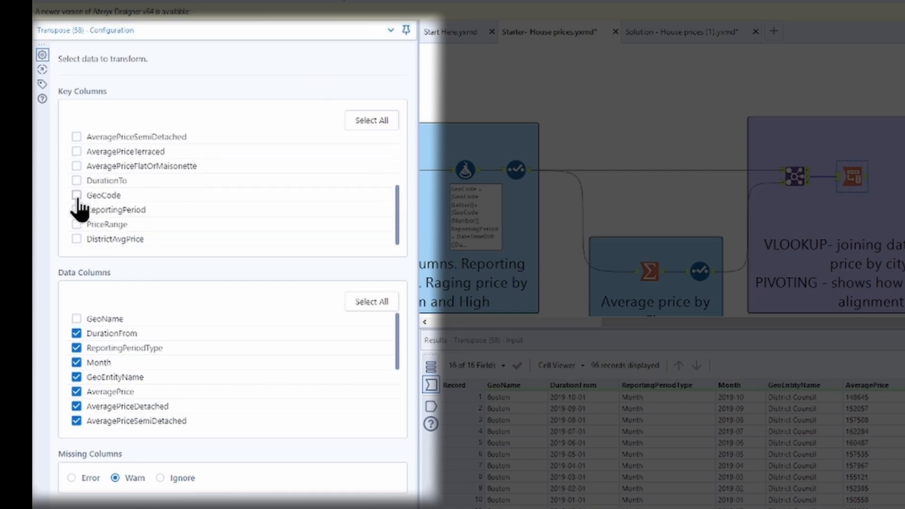
click(76, 195)
scroll(89, 208, up, 3)
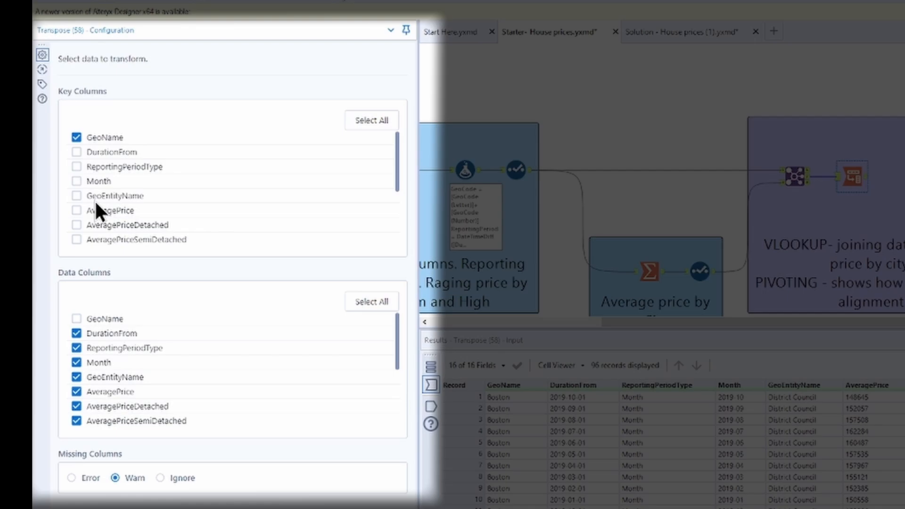
click(76, 151)
scroll(86, 200, down, 3)
click(77, 181)
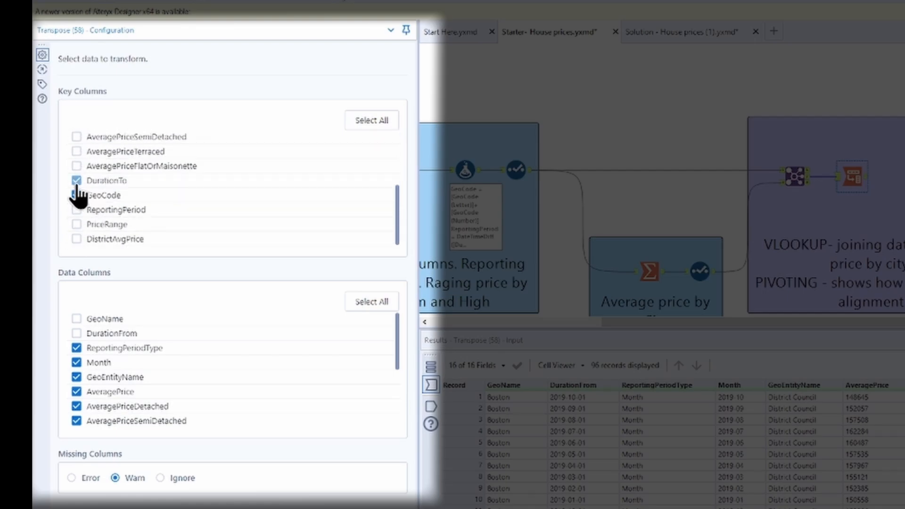
- Add ReportingPeriodType, Month, GeoEntityName, PriceRange and ReportingPeriod to the Transpose tool's key columns
scroll(90, 207, up, 3)
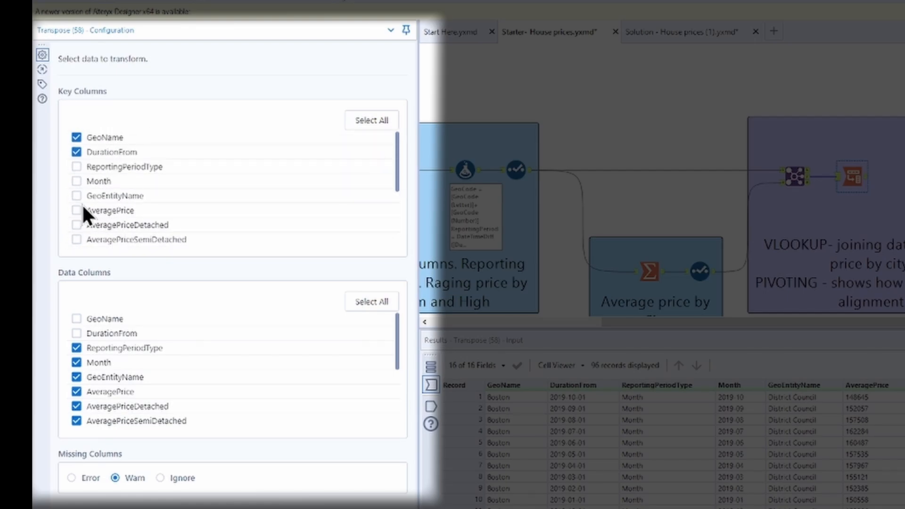
click(77, 167)
click(77, 182)
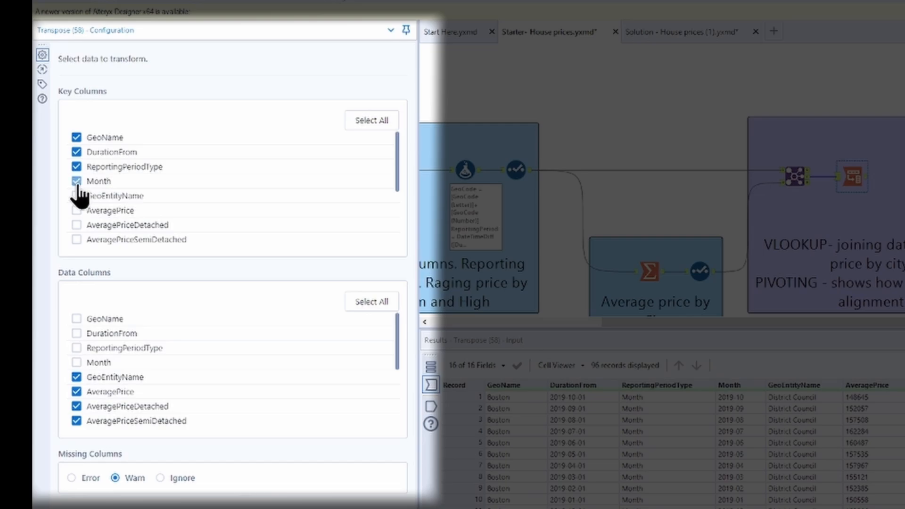
click(76, 196)
scroll(85, 214, down, 3)
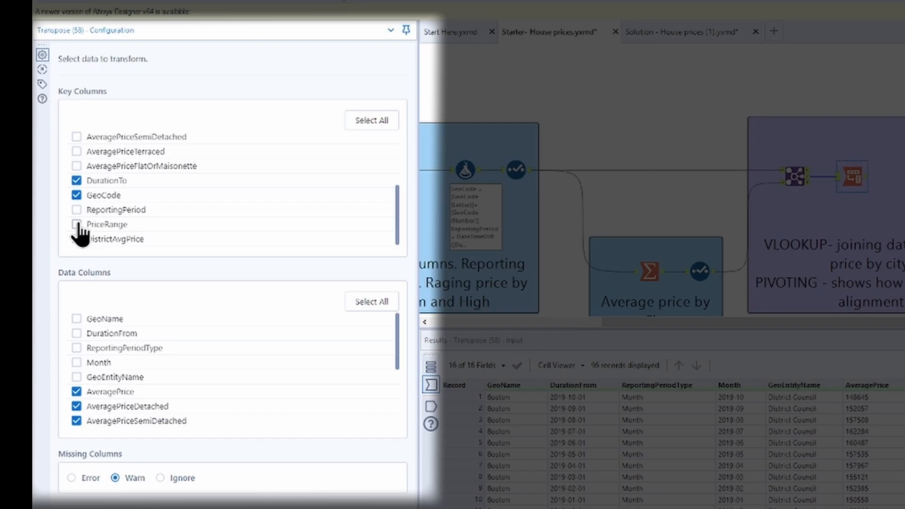
click(77, 225)
click(77, 209)
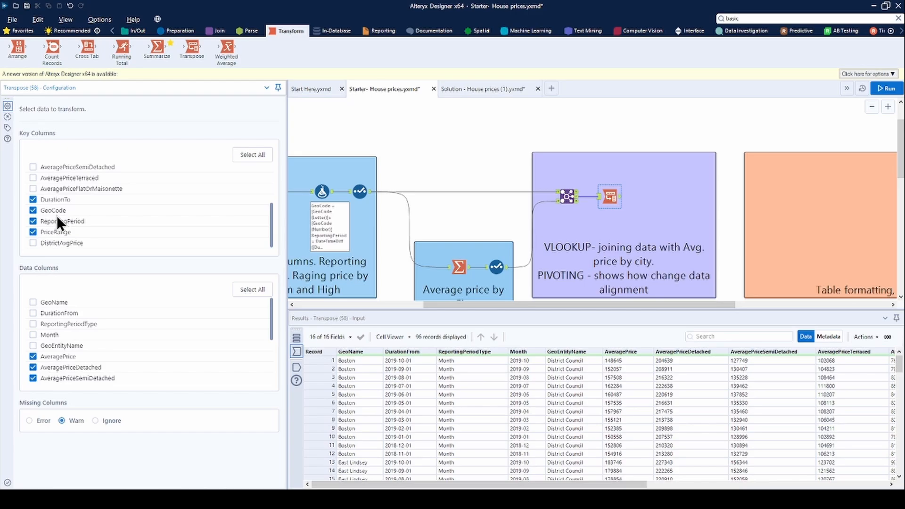
- Run the workflow and compare the Transpose tool's output with its input data
click(888, 88)
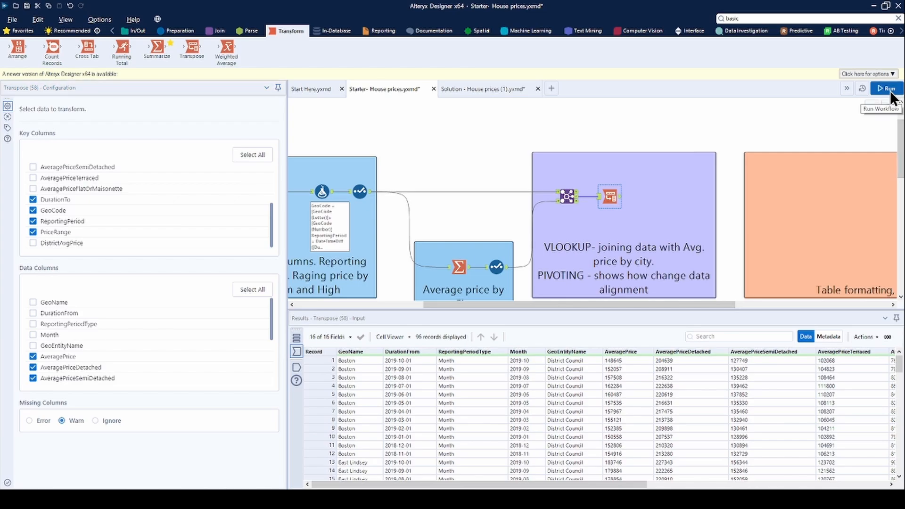
click(611, 196)
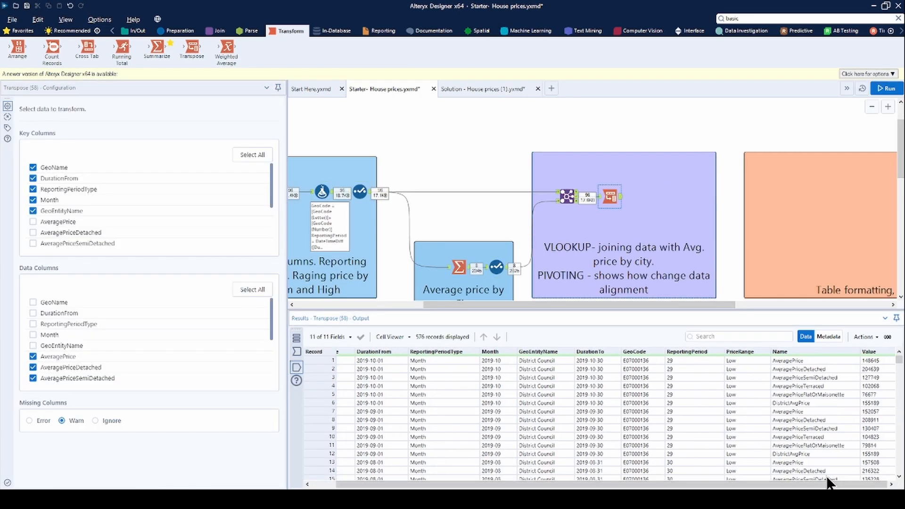
drag(774, 311, 776, 151)
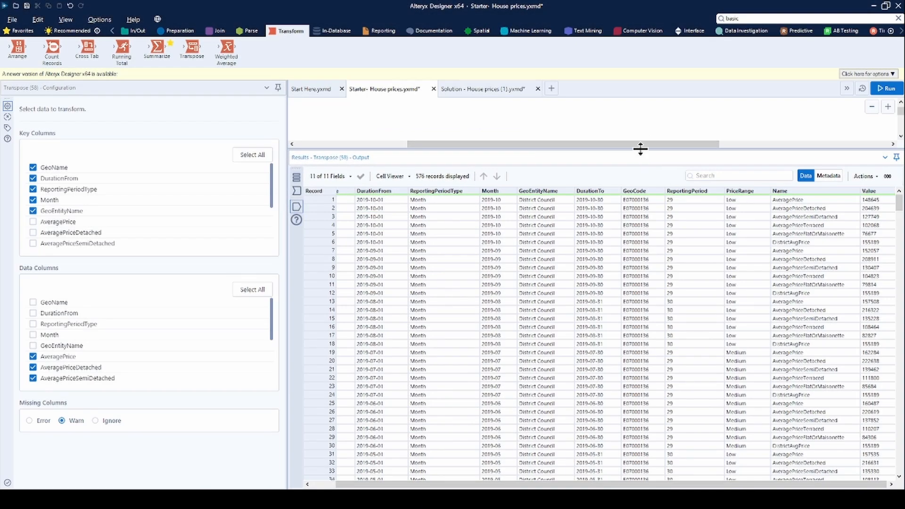
drag(640, 149, 641, 220)
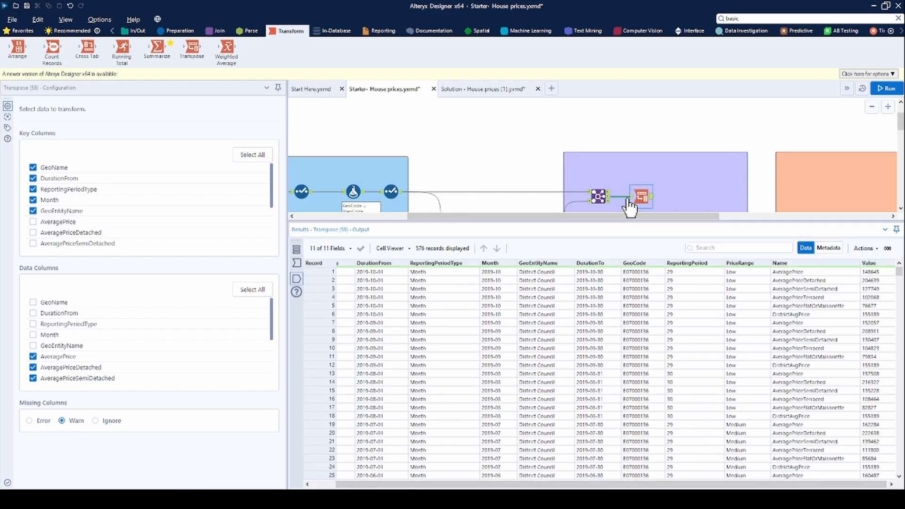
click(632, 196)
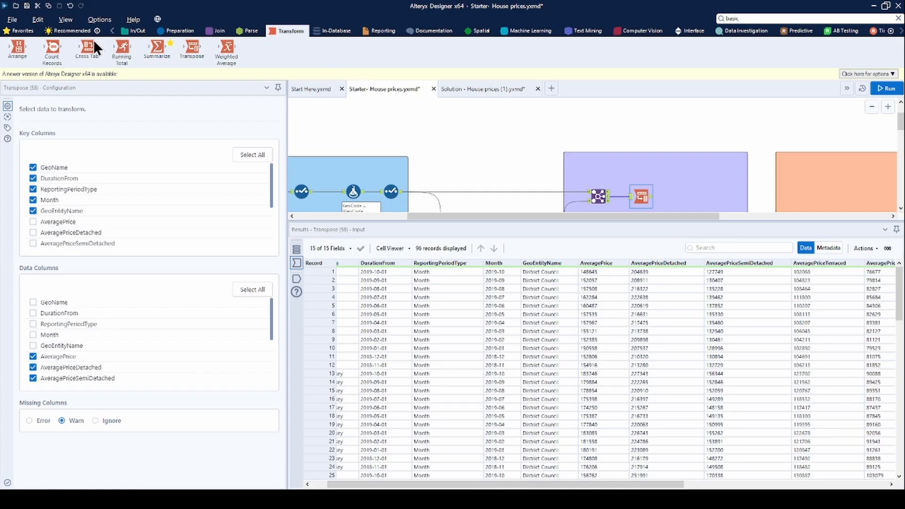
- Place a Cross Tab tool after the Transpose tool and group its data by every field except Name and Value
drag(87, 43, 687, 198)
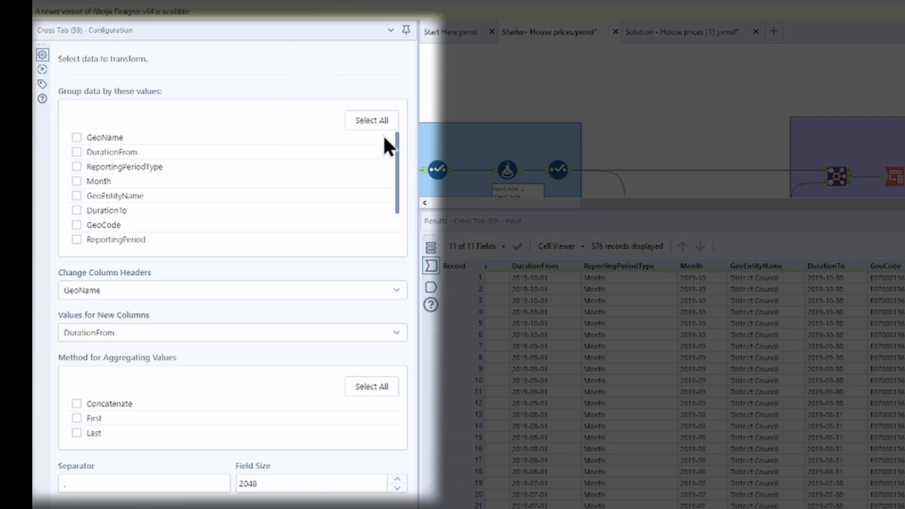
click(372, 124)
scroll(384, 208, down, 2)
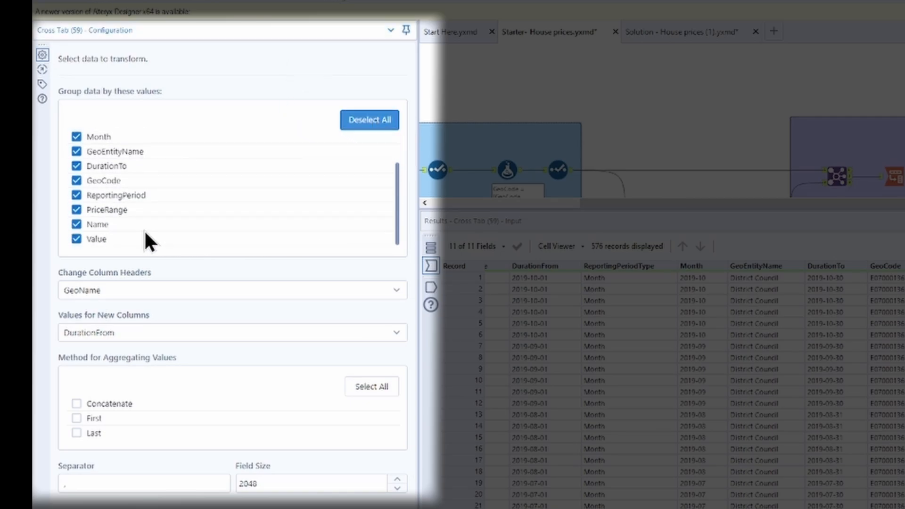
click(83, 225)
click(81, 239)
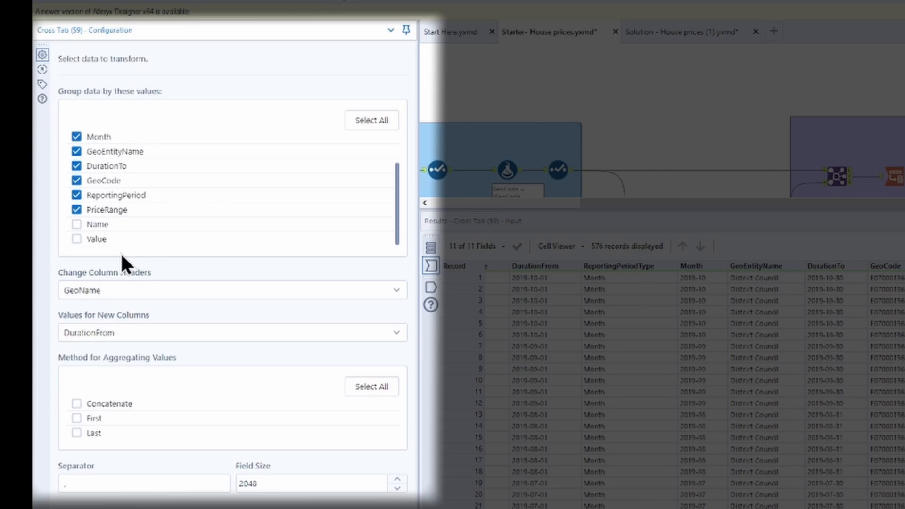
- Set the Cross Tab's column headers to Name, new column values to Value and aggregation to Sum, and run the workflow
click(395, 290)
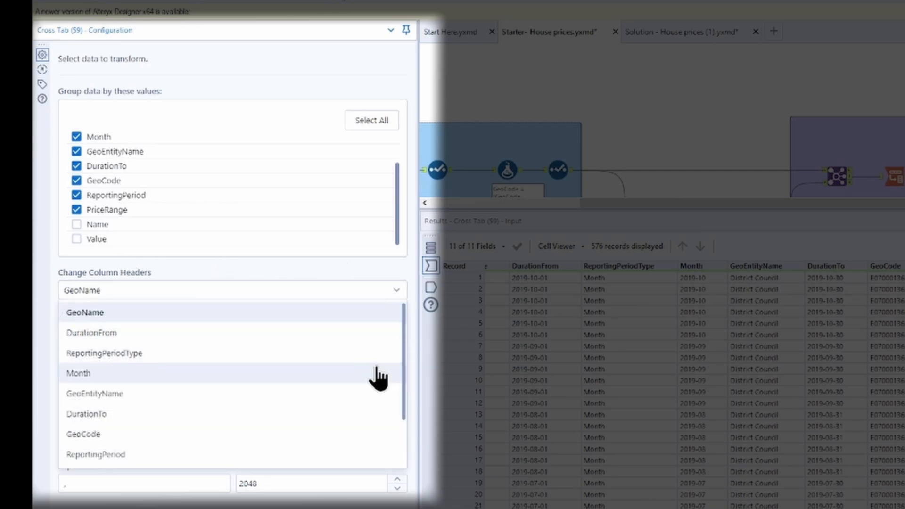
scroll(372, 420, down, 1)
click(370, 432)
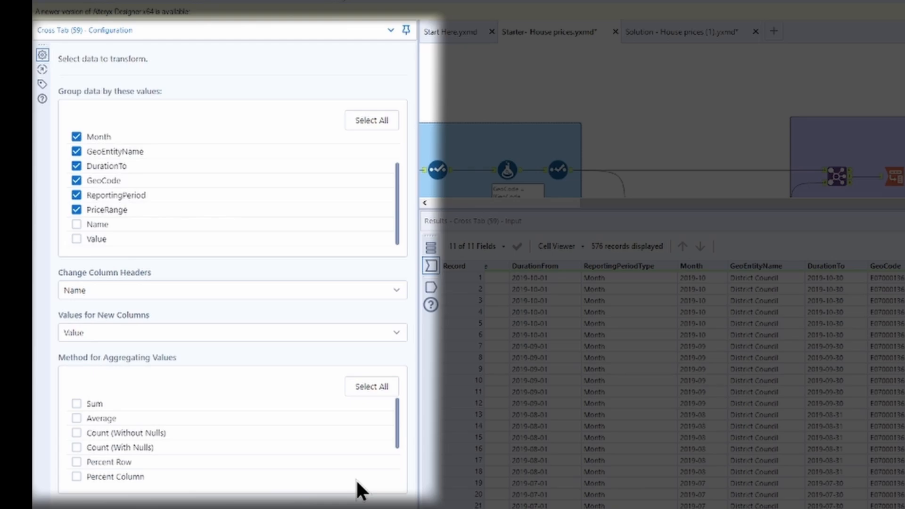
click(76, 404)
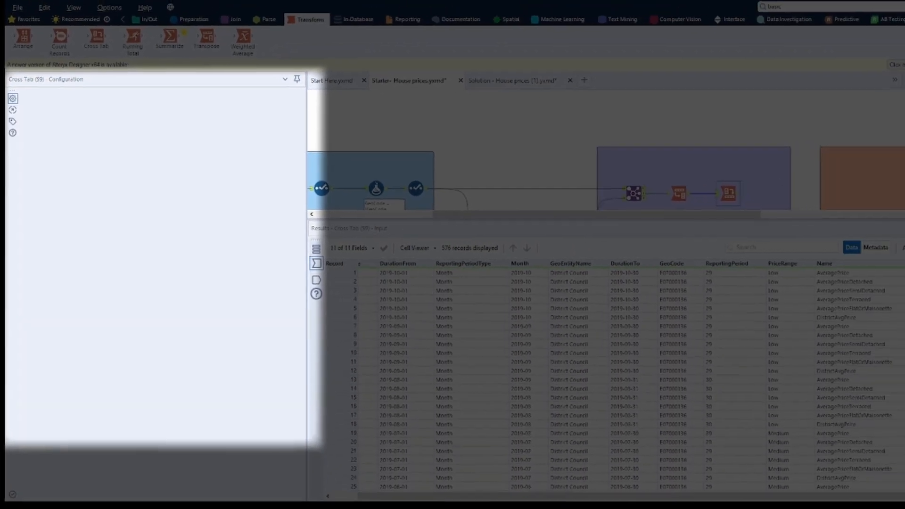
click(886, 88)
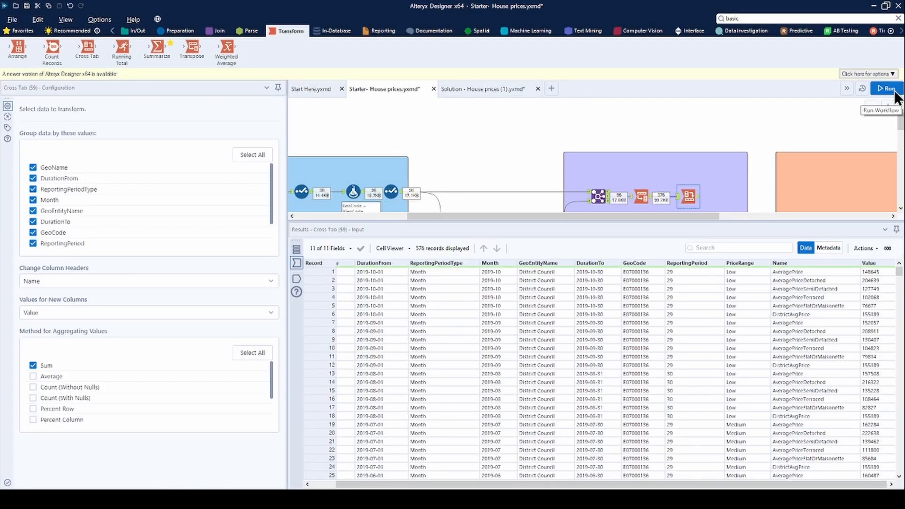
click(889, 88)
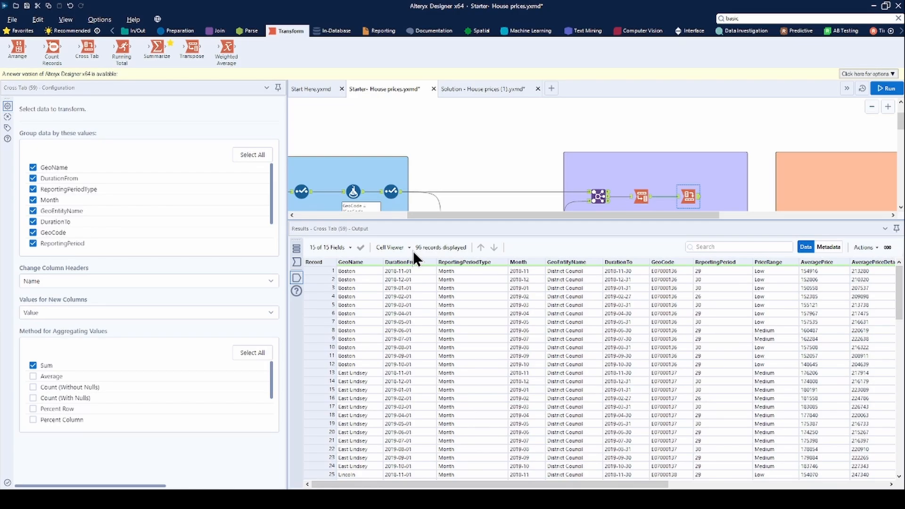
- Place a Table tool after the Cross Tab in the orange table formatting container, aligned with the preceding tools
click(383, 31)
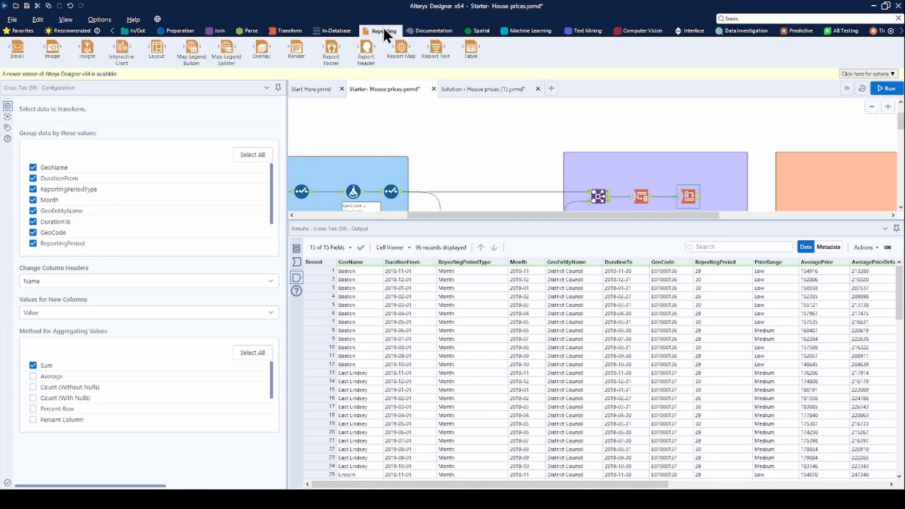
drag(471, 47, 799, 197)
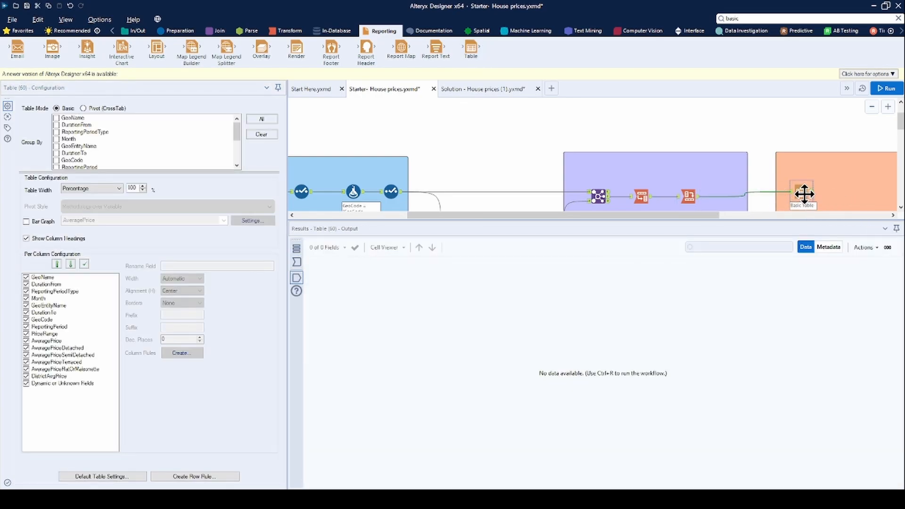
drag(804, 193, 803, 196)
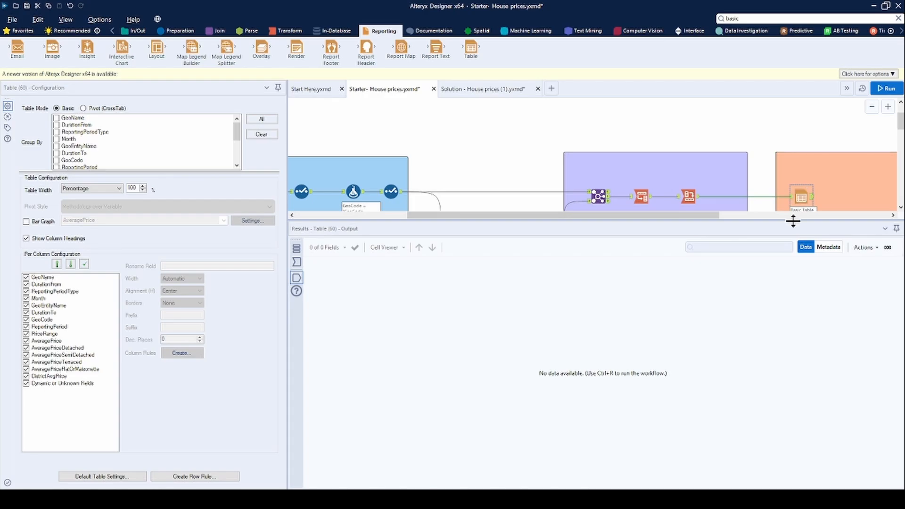
- Enlarge the canvas and configuration areas, and group the basic table by GeoName and DistrictAvgPrice
drag(793, 220, 794, 289)
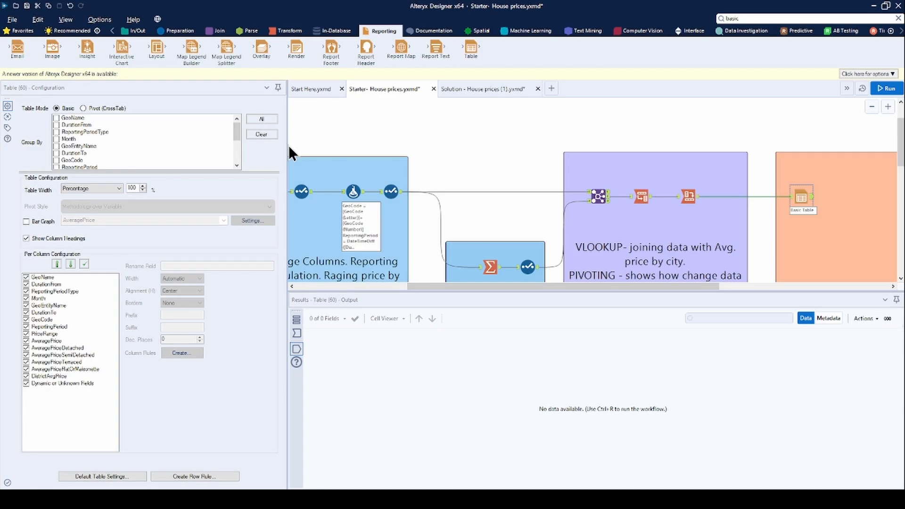
drag(288, 147, 472, 163)
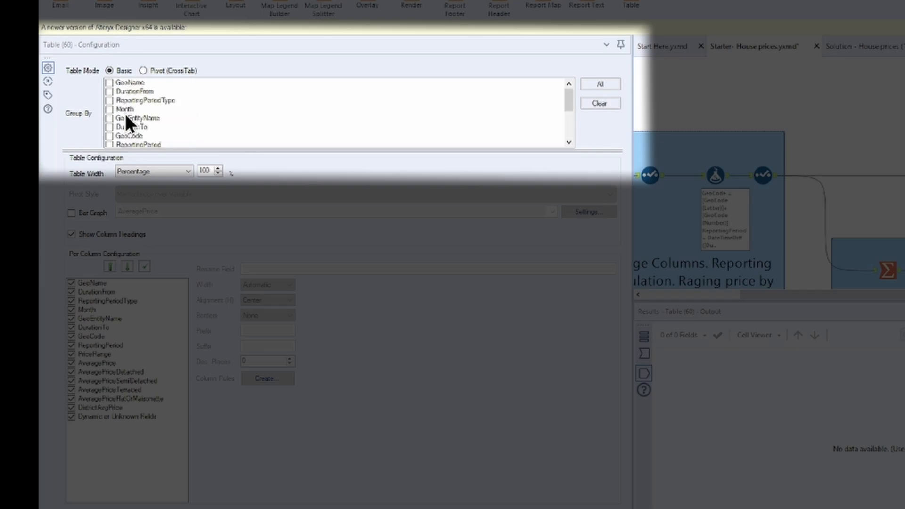
click(109, 82)
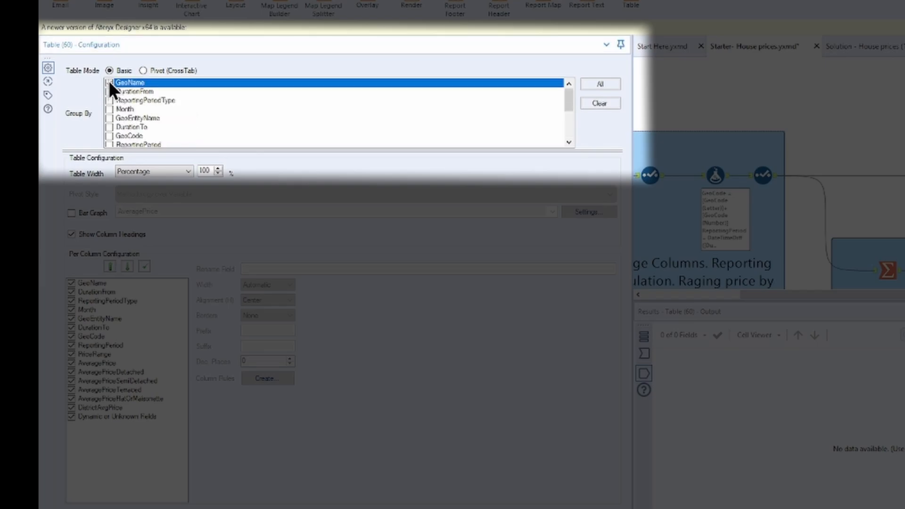
scroll(162, 113, down, 3)
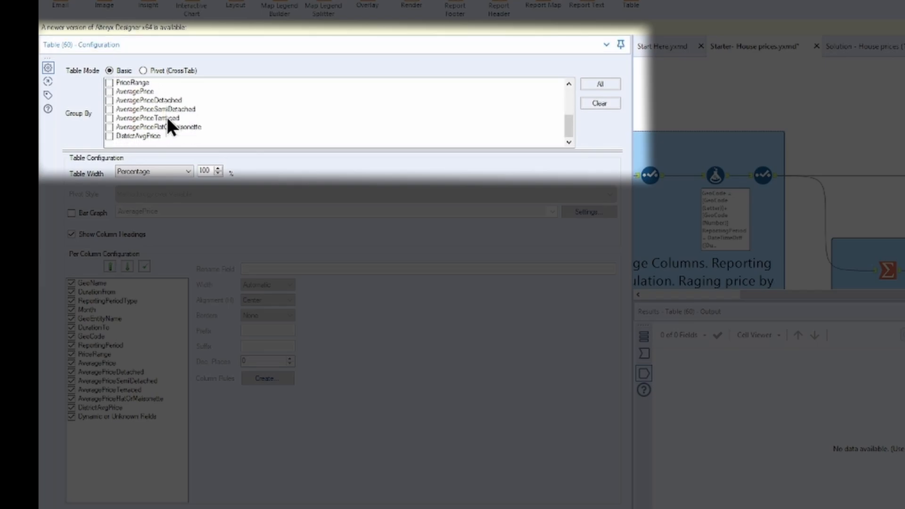
click(109, 136)
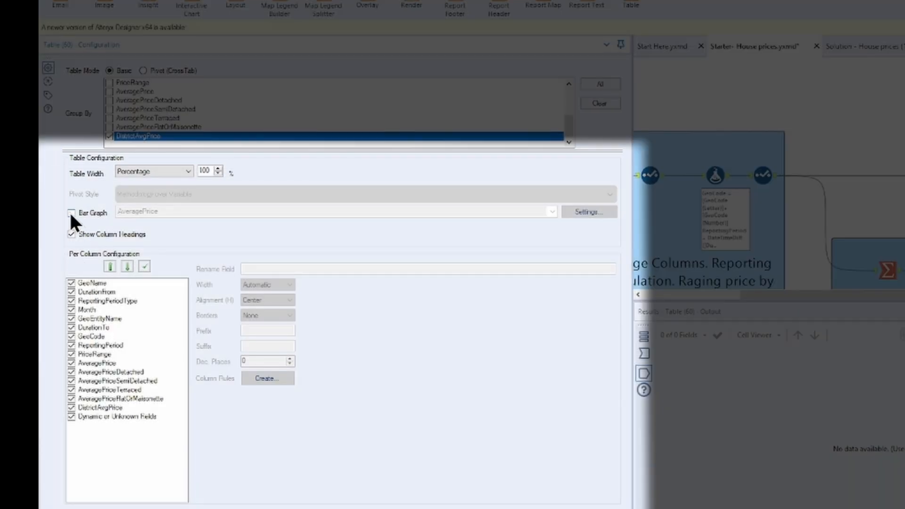
- Enable the Table tool's bar graph for the AveragePrice field
click(71, 213)
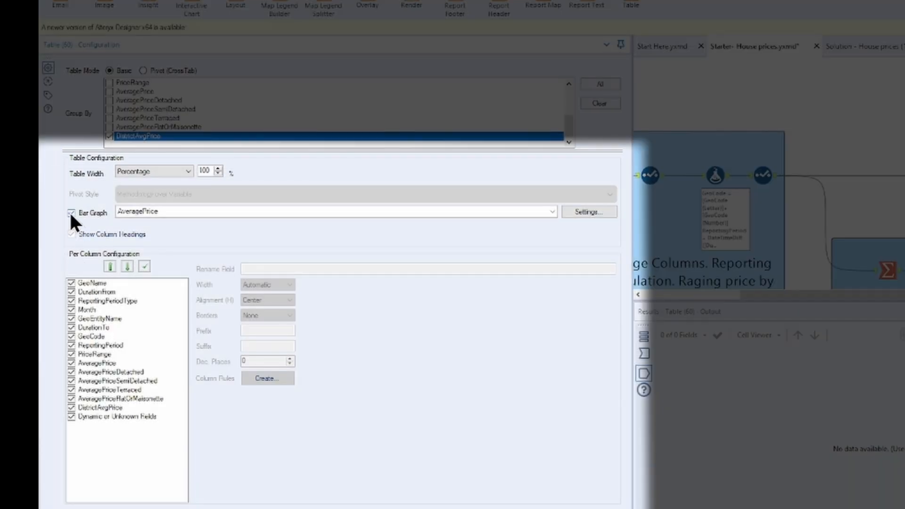
click(553, 210)
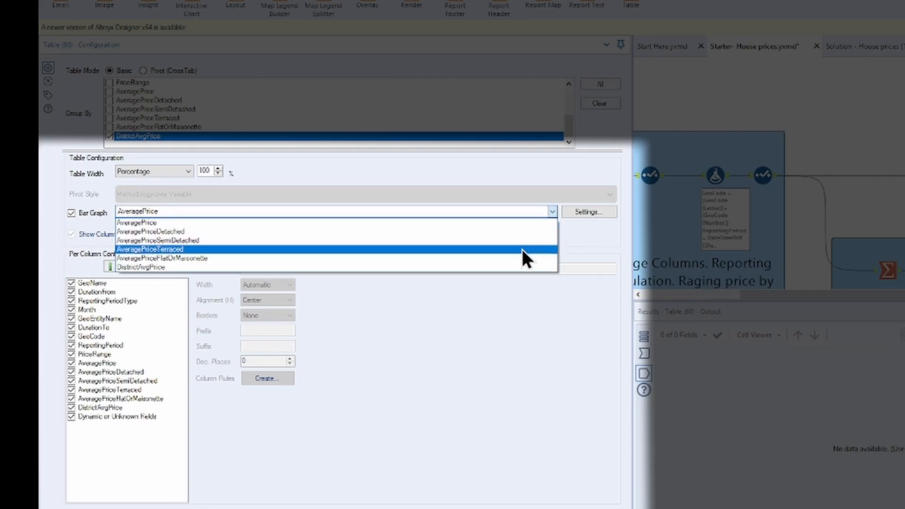
click(556, 217)
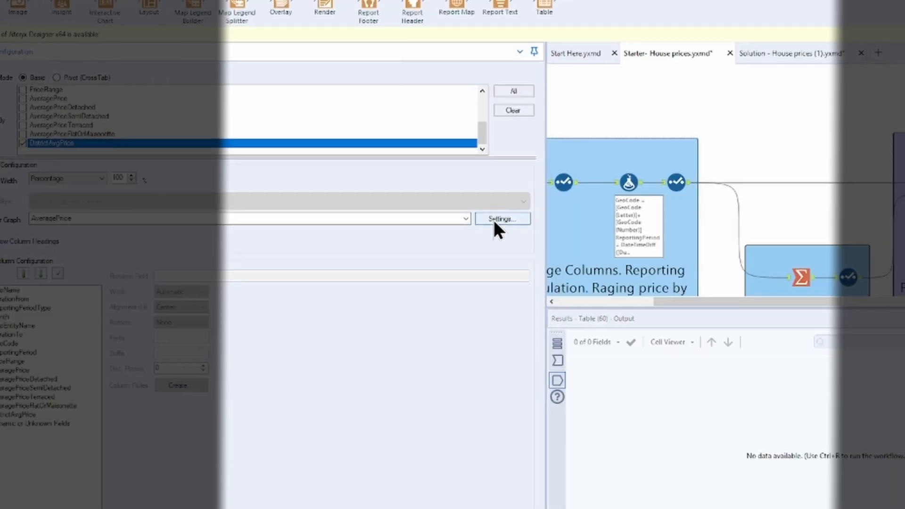
- Set the bar graph's color mode to Formula and clear the default expression in its formula editor
click(537, 217)
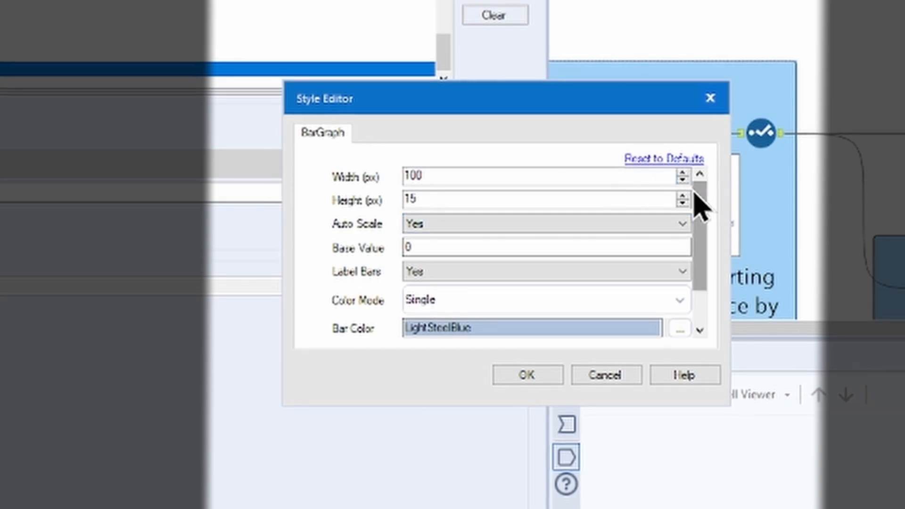
scroll(697, 203, down, 2)
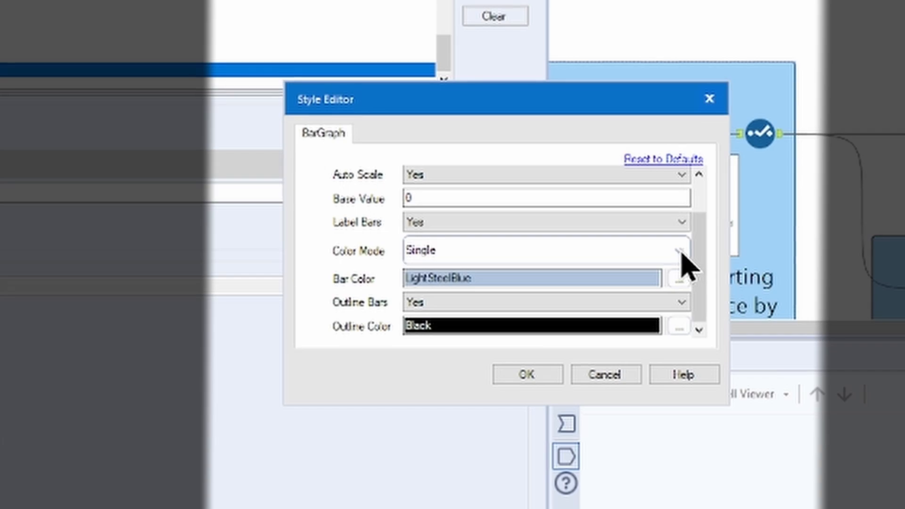
click(680, 254)
click(665, 305)
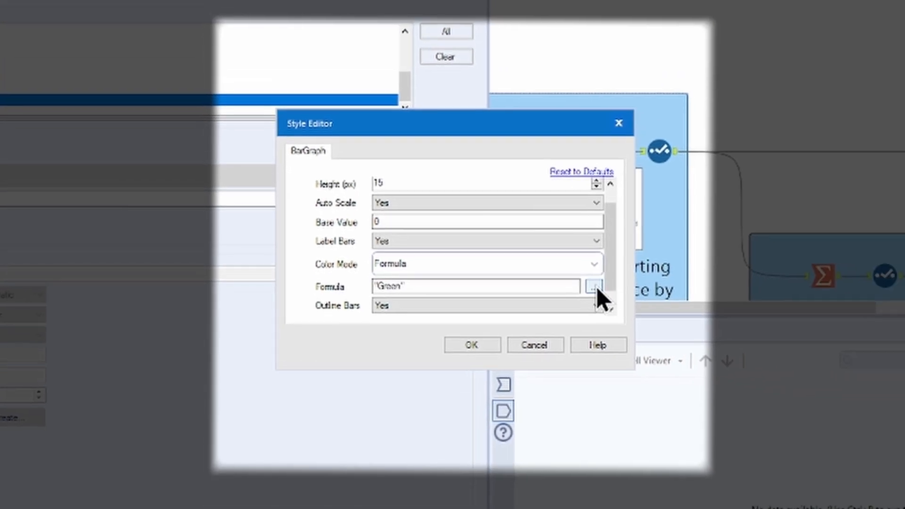
click(672, 301)
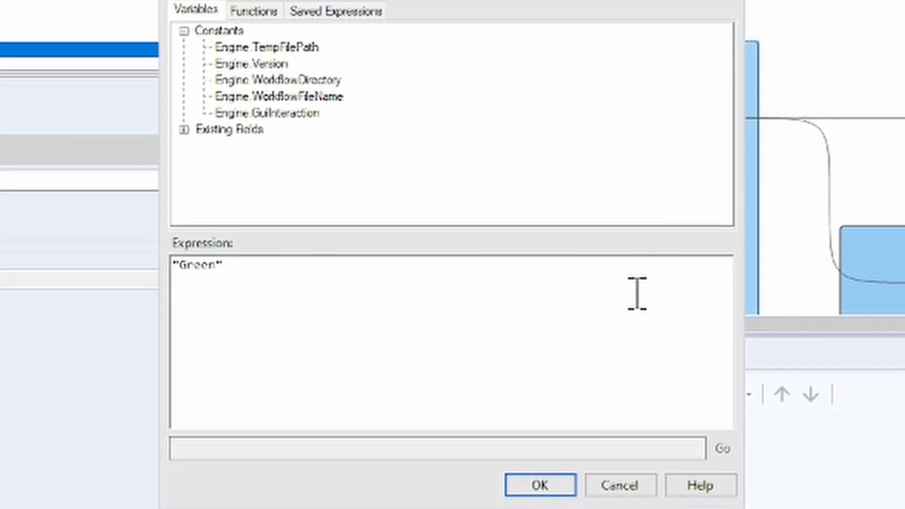
drag(428, 264, 177, 257)
key(BackSpace)
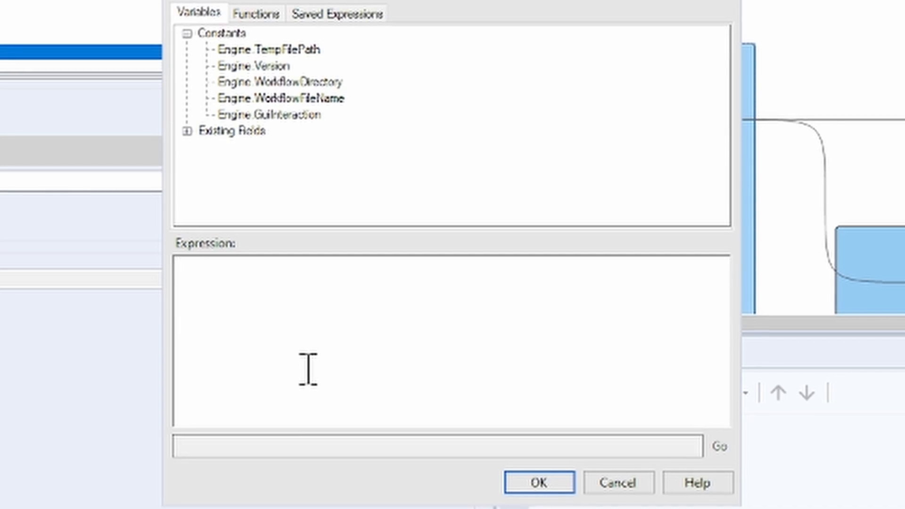
- Begin the bar color expression with the condition If [AveragePrice]<155000 then "Green"
text(If)
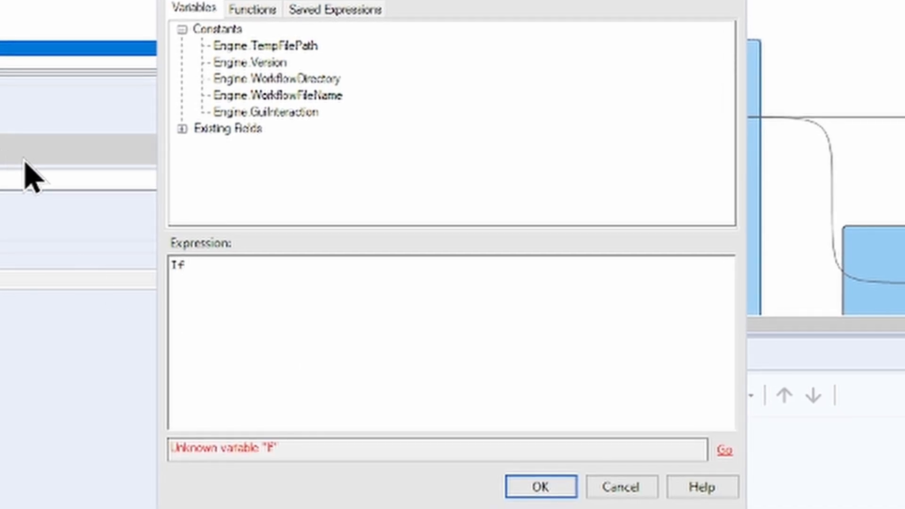
click(182, 128)
scroll(262, 145, up, 1)
scroll(262, 122, down, 1)
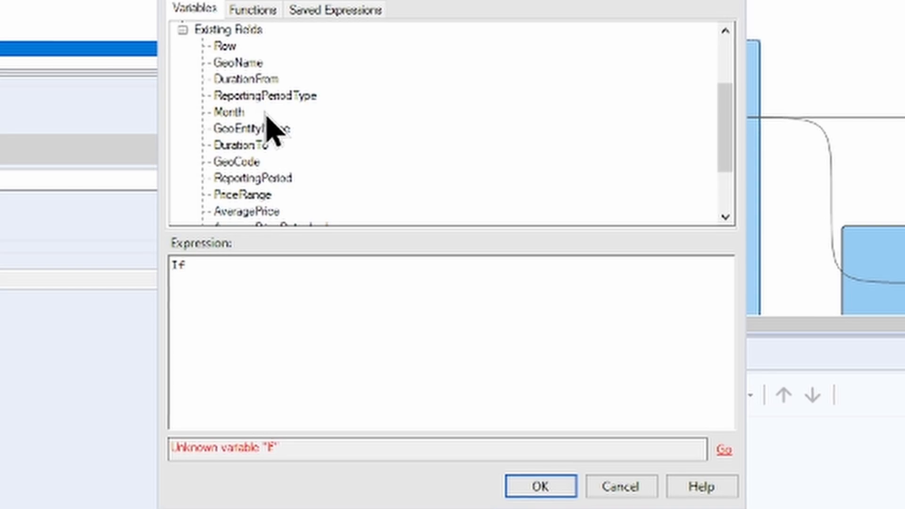
click(262, 197)
double_click(264, 211)
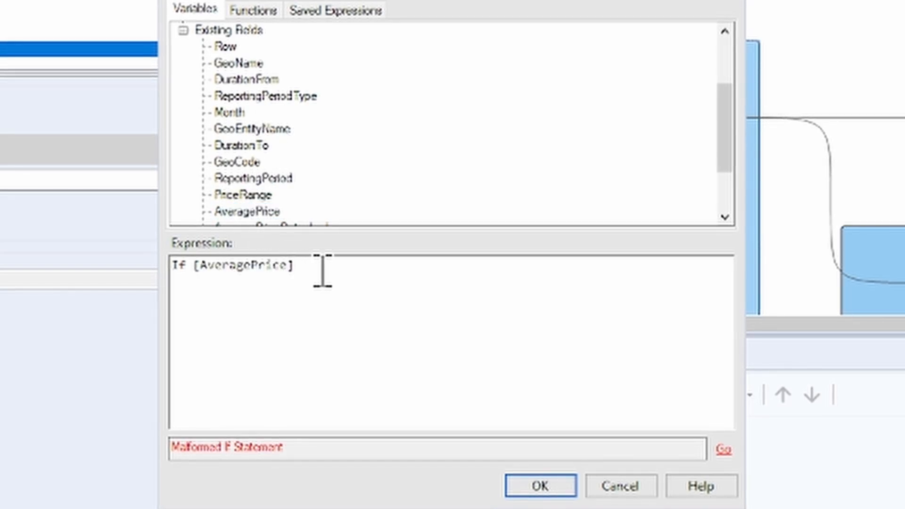
text(<15)
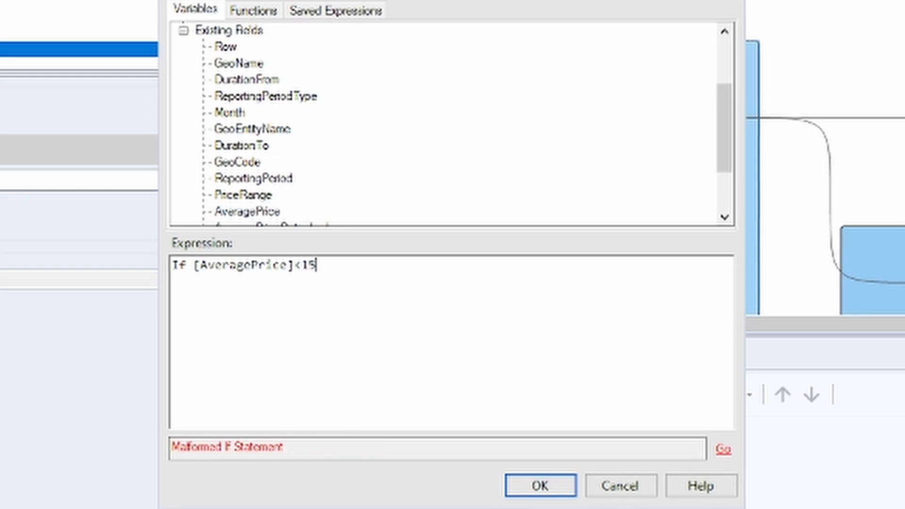
text(5000 th)
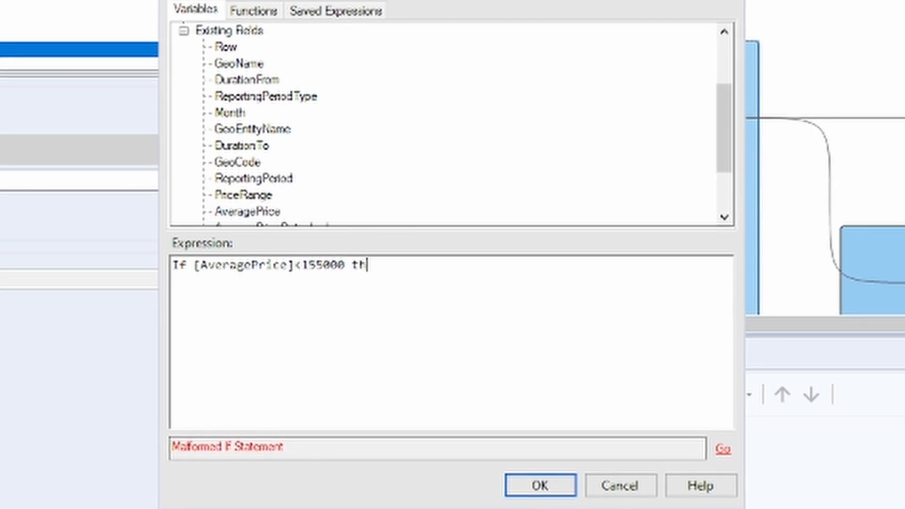
text(en "Gre)
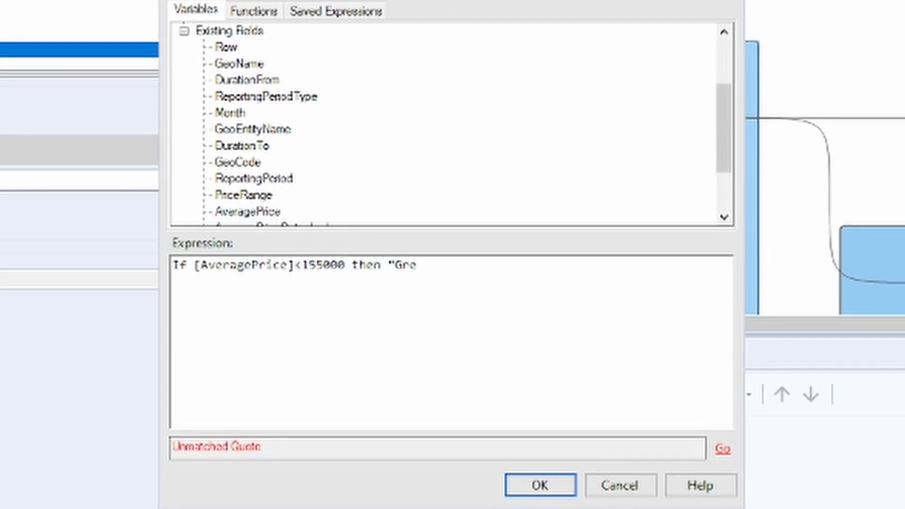
text(en")
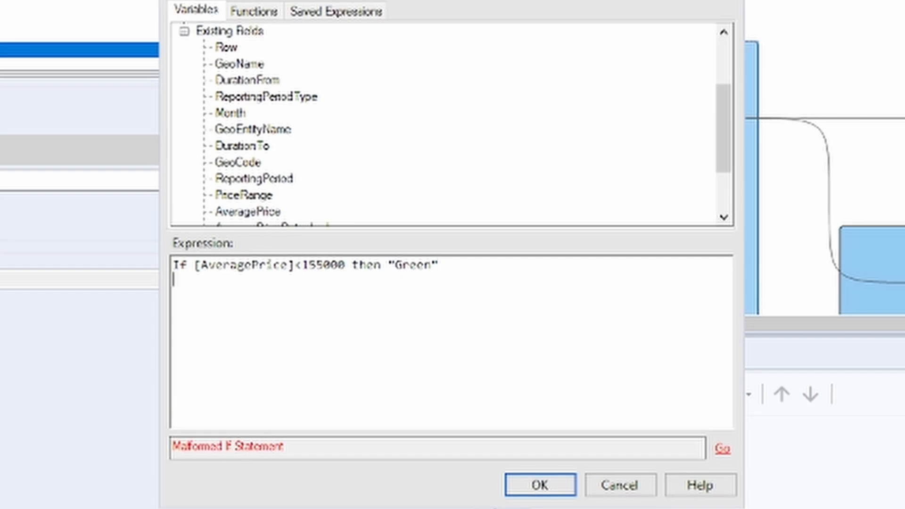
- Add a second condition line to the bar color expression: Elseif [AveragePrice]>215000 then "Orange"
key(Return)
text(Elseif)
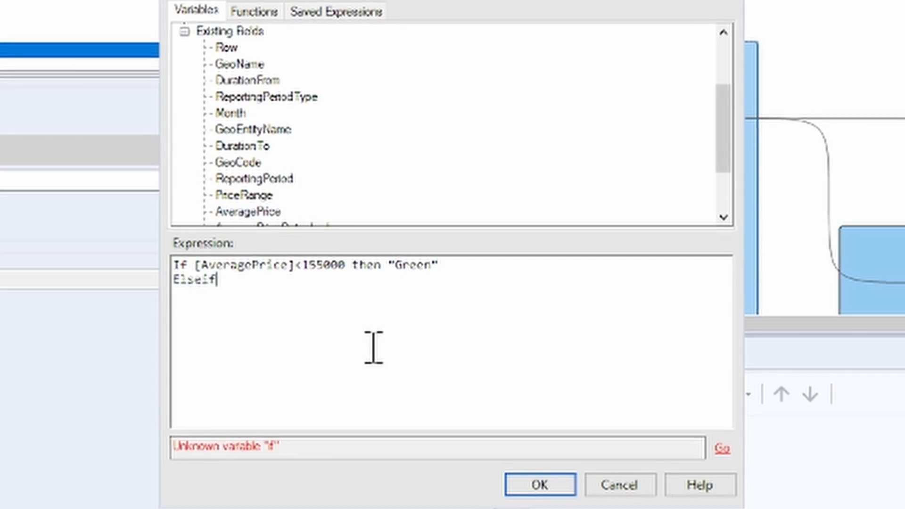
double_click(243, 212)
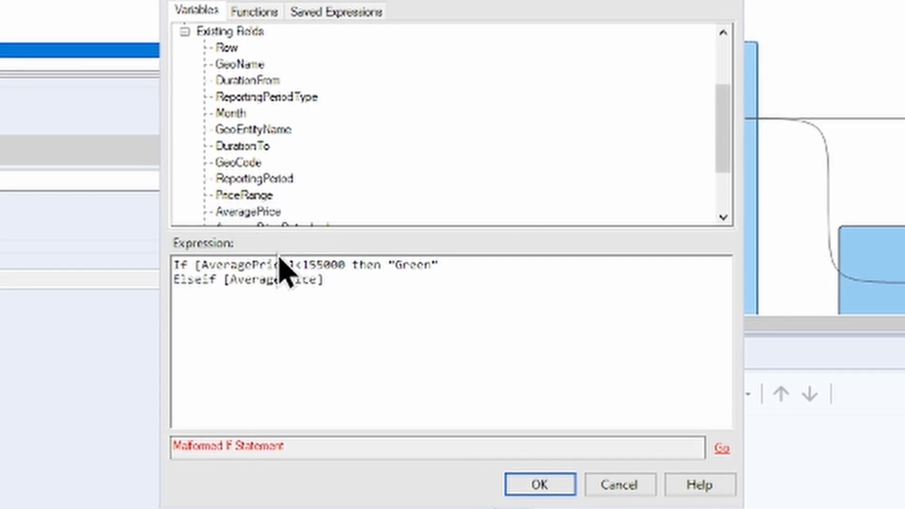
text(>2)
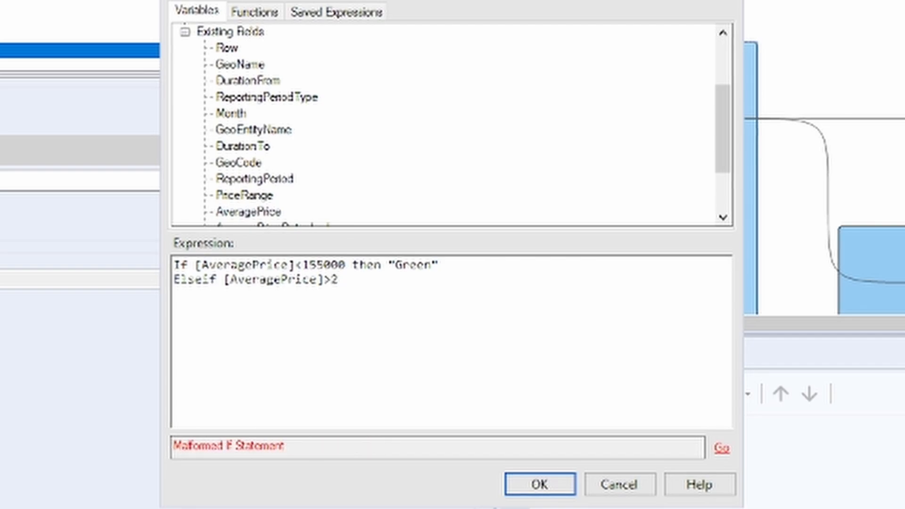
text(15000 the)
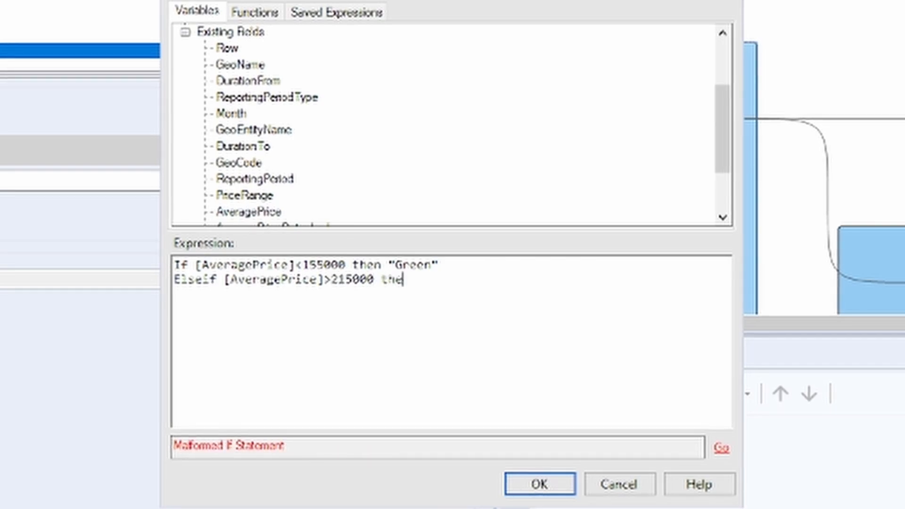
text(n "O)
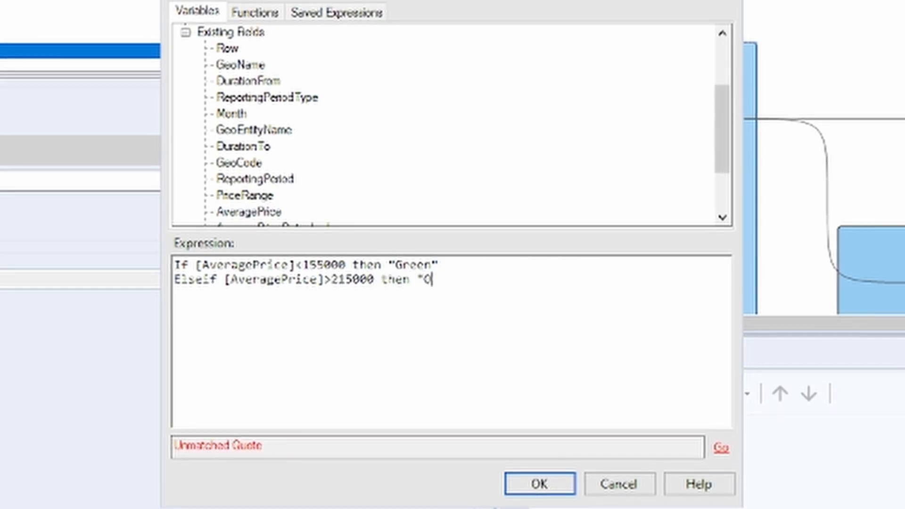
text(range")
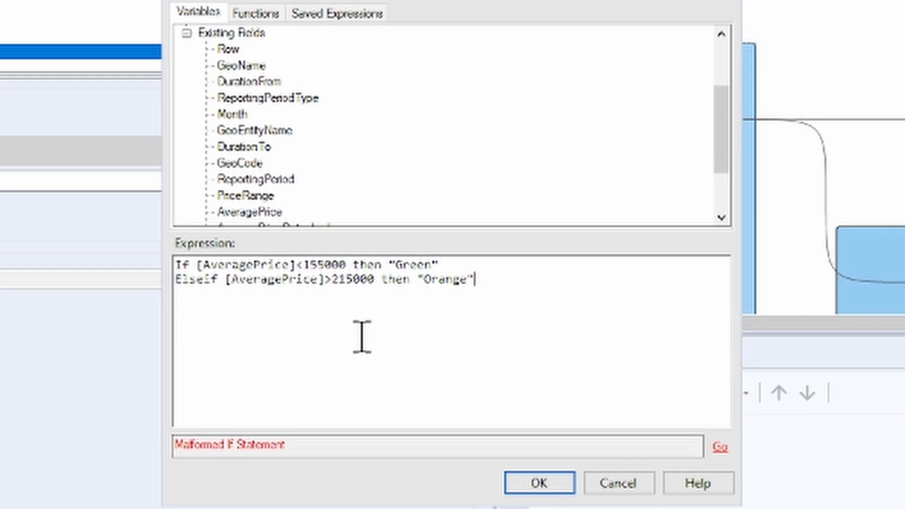
- Finish the expression with Else "Grey" and Endif on separate lines, and accept the formula and the bar graph style
key(Return)
text(Else ")
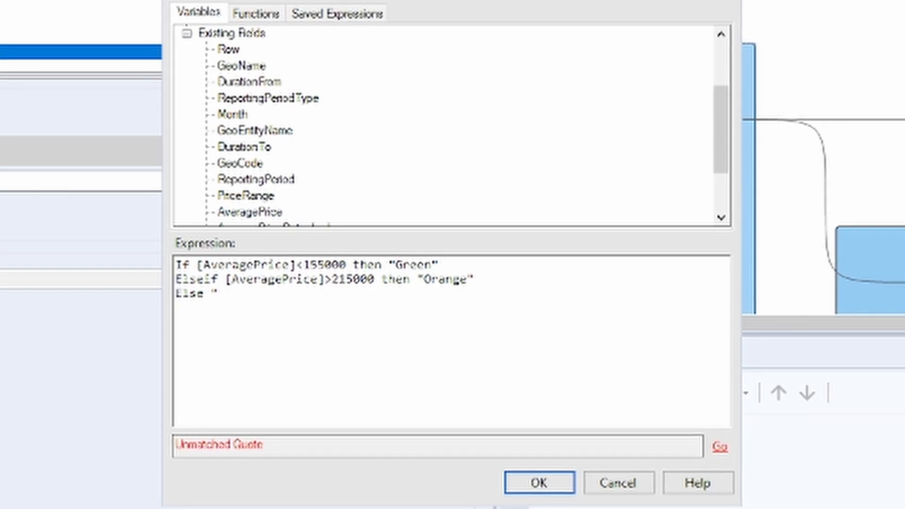
text(Grey")
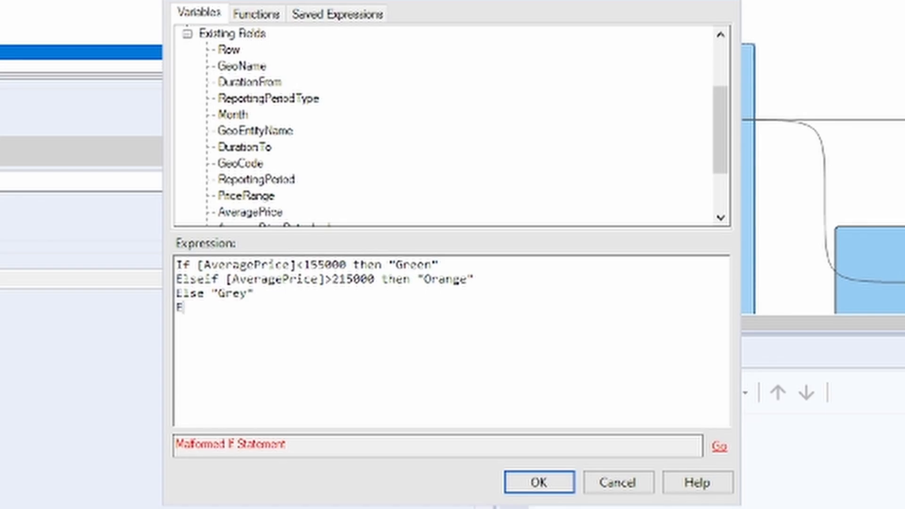
text(ndif)
click(539, 482)
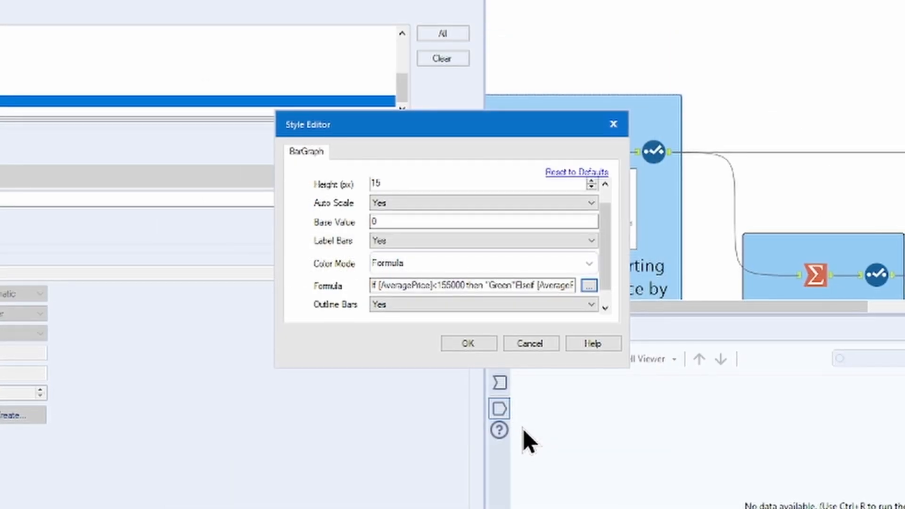
click(473, 342)
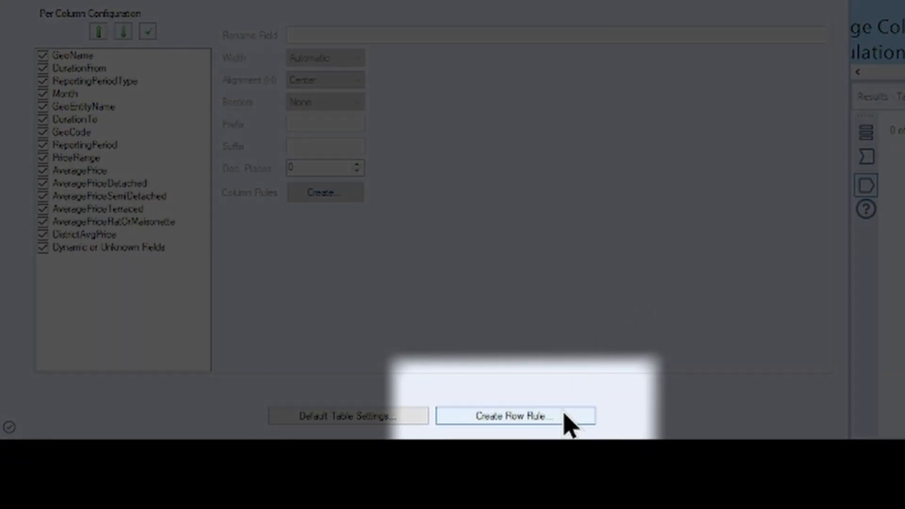
- Create a row rule with default settings for the table, and start a new column rule for AveragePrice
click(565, 415)
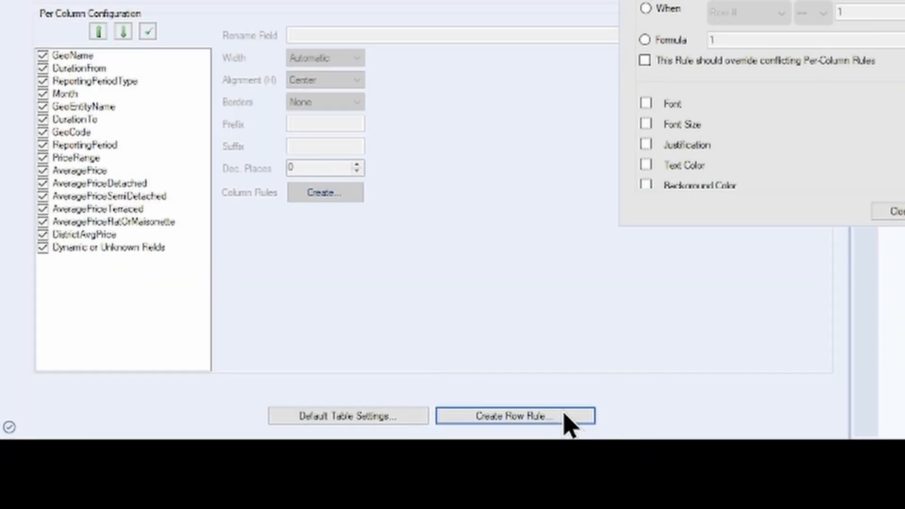
click(898, 211)
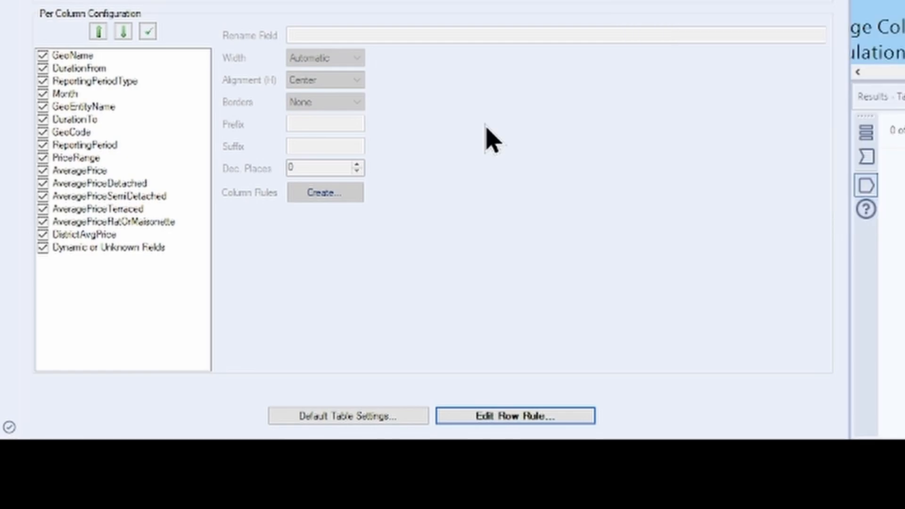
click(92, 171)
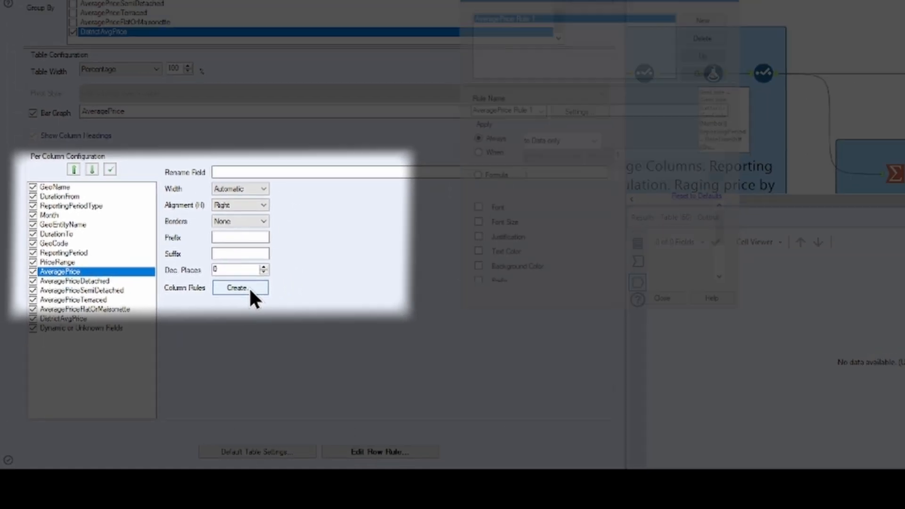
click(339, 196)
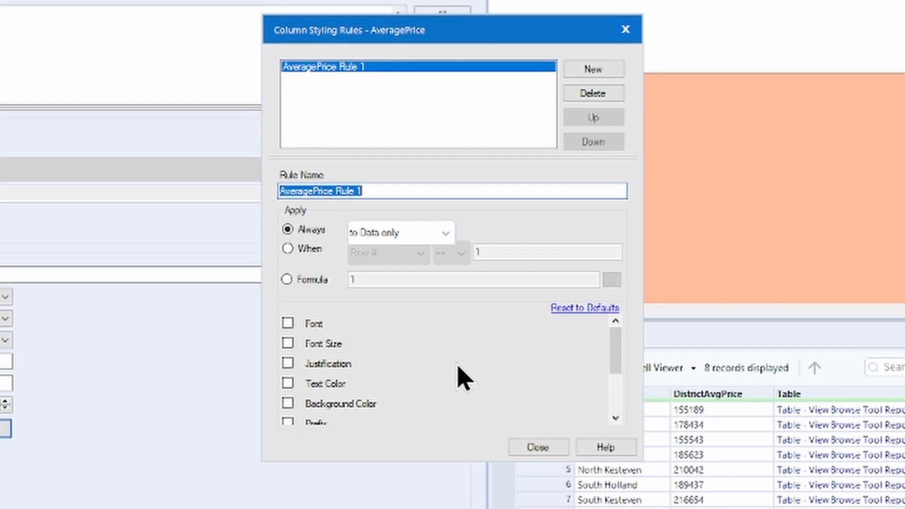
- Rename the AveragePrice column styling rule as Low Price Detector
click(380, 189)
key(BackSpace)
key(BackSpace)
key(BackSpace)
key(BackSpace)
key(BackSpace)
key(BackSpace)
key(BackSpace)
key(BackSpace)
key(BackSpace)
key(BackSpace)
key(BackSpace)
key(BackSpace)
key(BackSpace)
key(BackSpace)
key(BackSpace)
key(BackSpace)
key(BackSpace)
key(BackSpace)
key(BackSpace)
text(L)
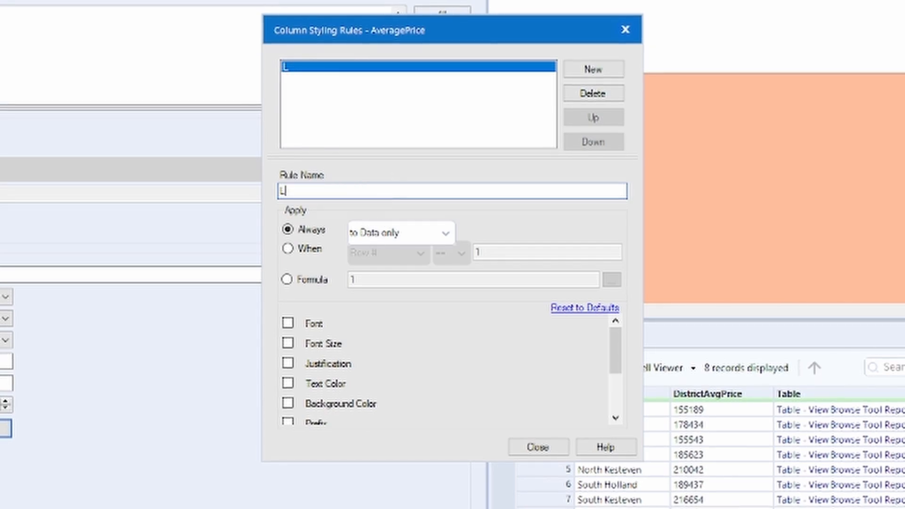
text(ow Price D)
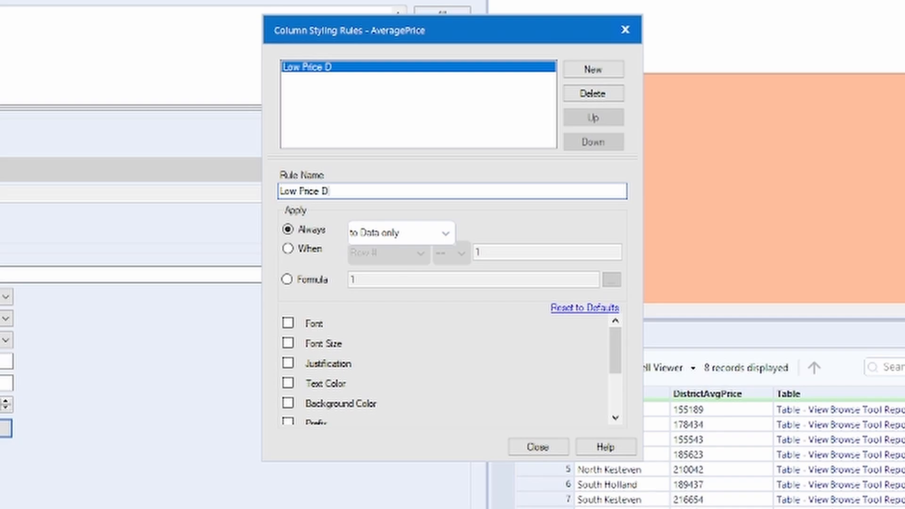
text(etector)
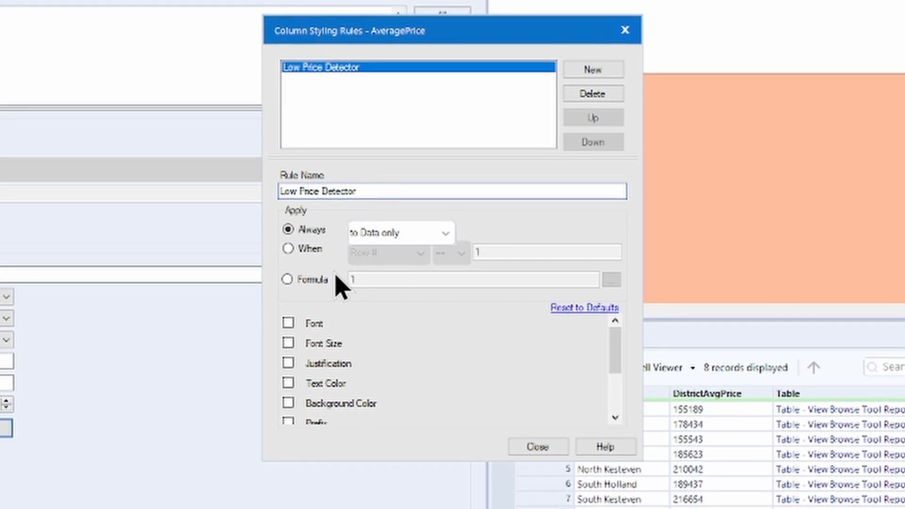
- Apply the Low Price Detector rule only when AveragePrice is less than 155000
click(313, 281)
click(312, 254)
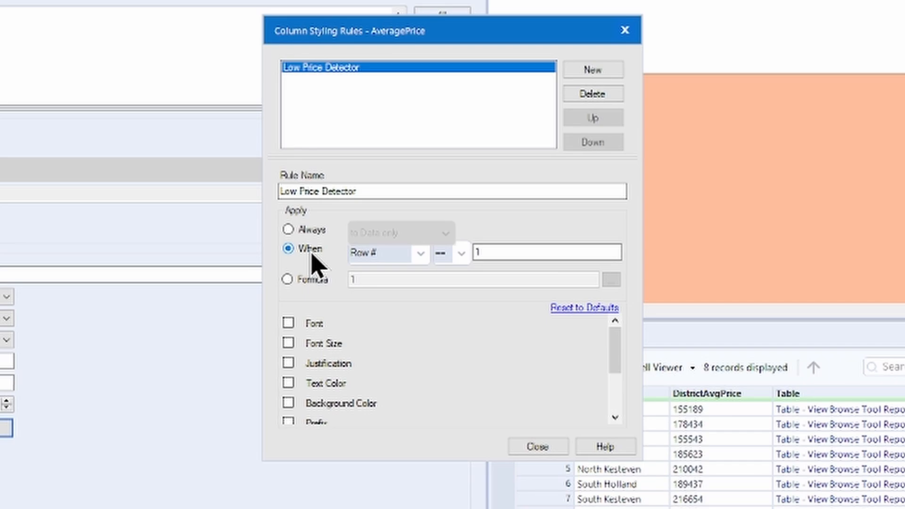
click(421, 254)
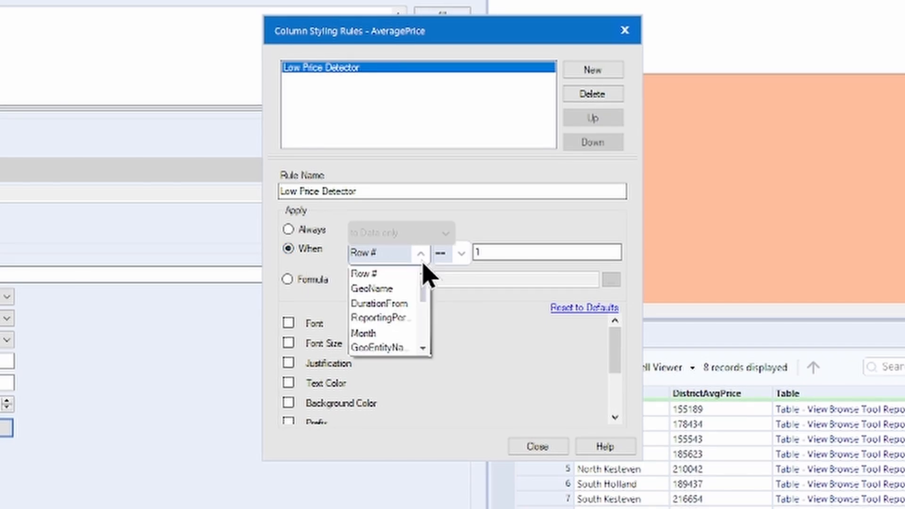
drag(421, 283, 422, 309)
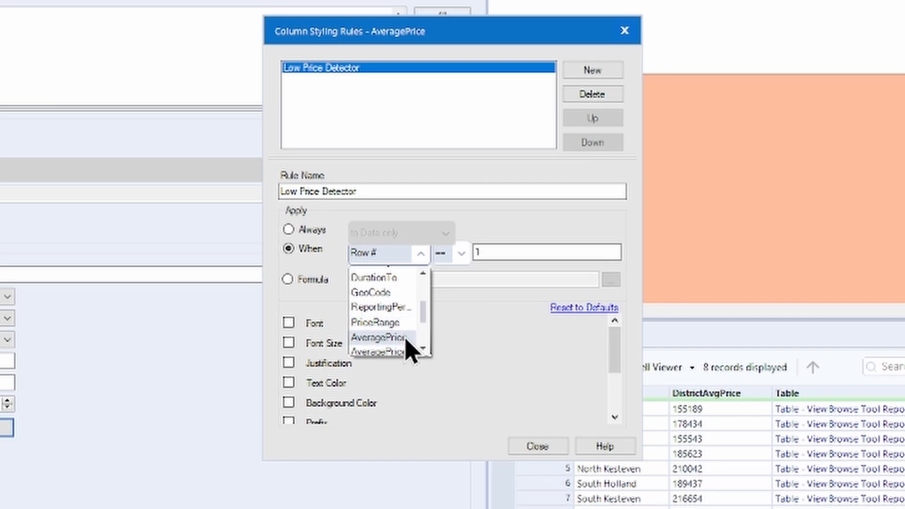
click(406, 337)
click(462, 255)
click(445, 334)
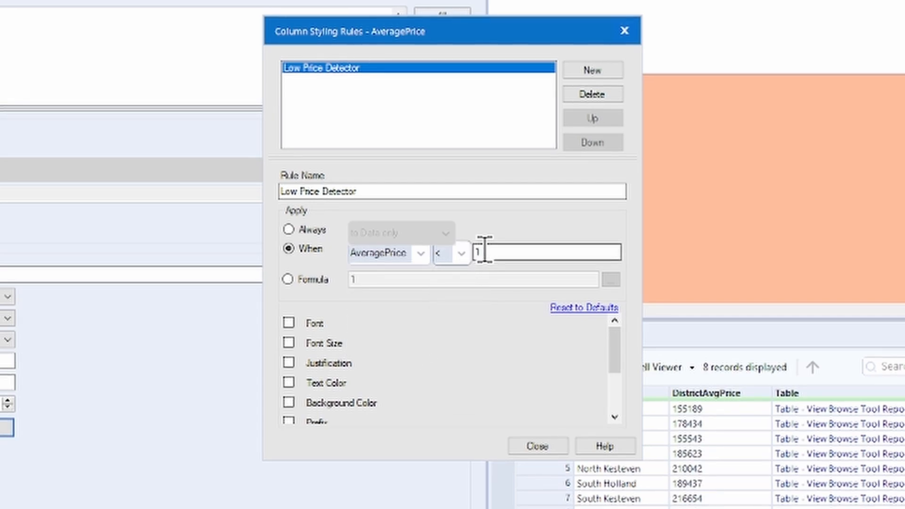
click(485, 252)
text(55000)
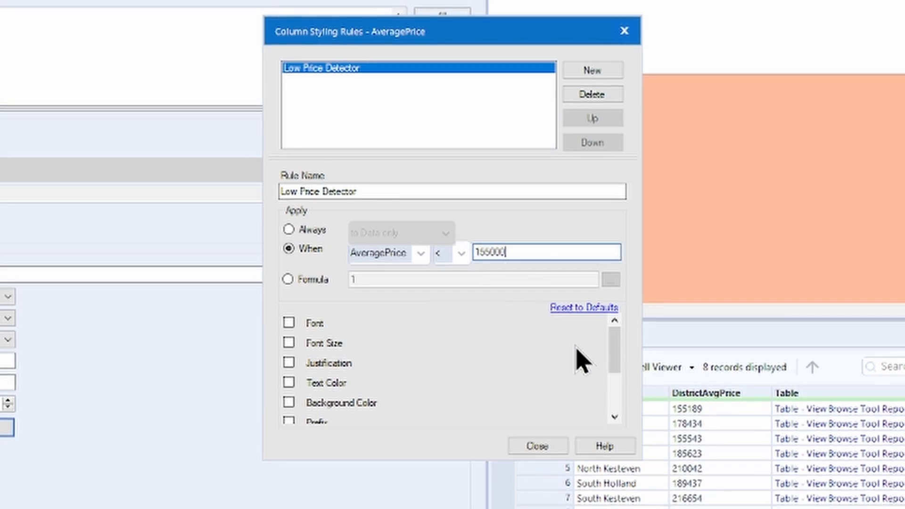
- Give the Low Price Detector rule a light green background color of R=106, G=255, B=181
drag(615, 344, 614, 365)
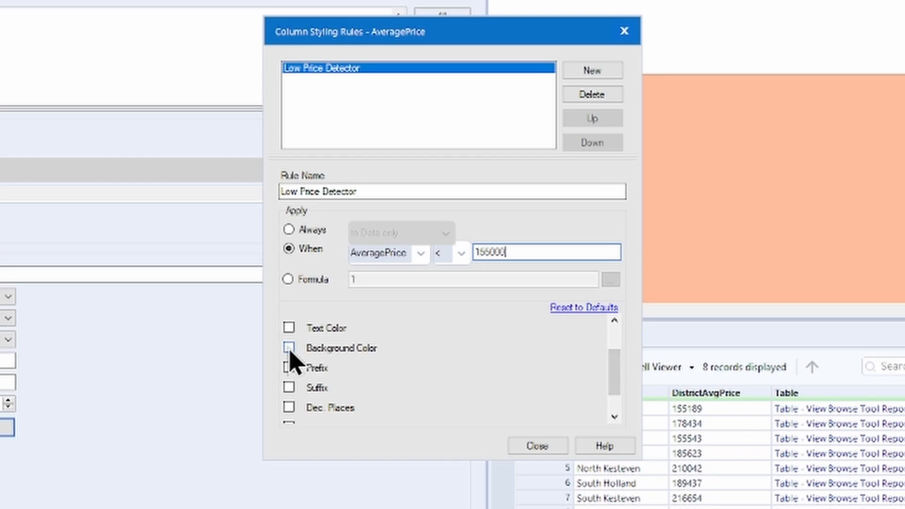
click(289, 348)
click(597, 349)
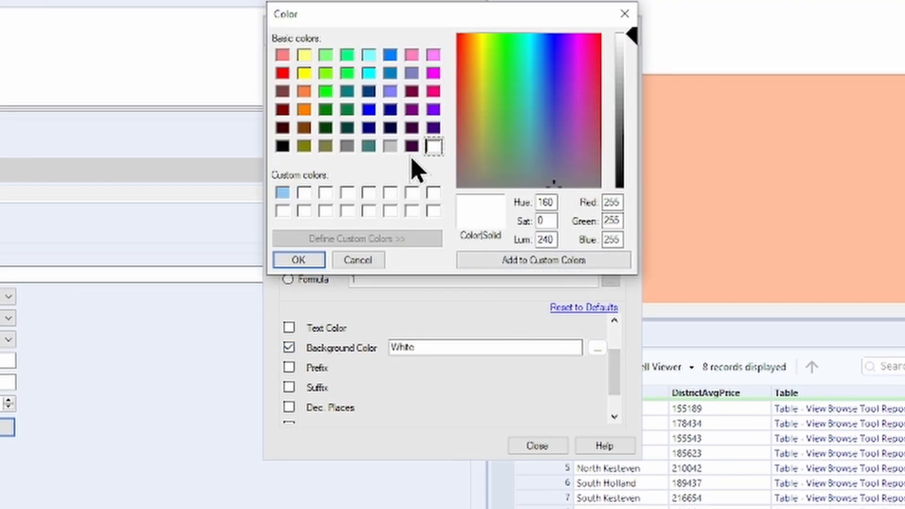
click(351, 59)
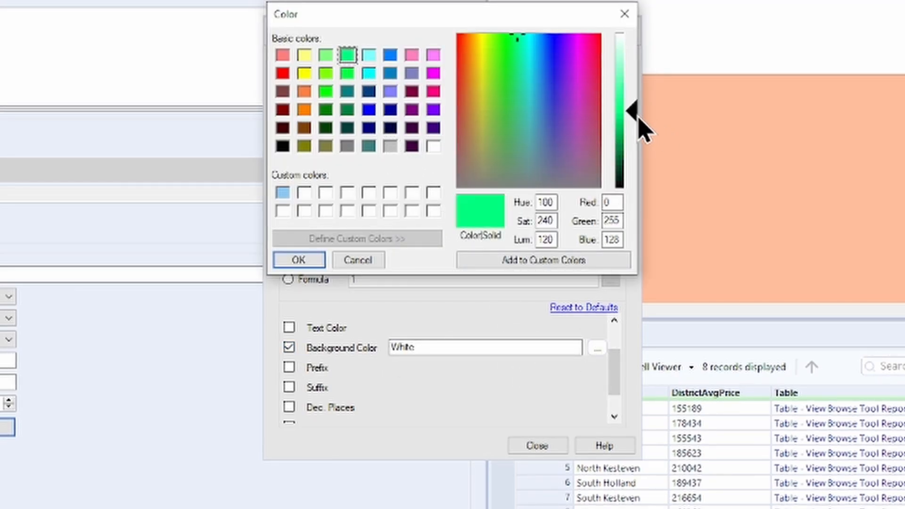
drag(631, 112, 630, 81)
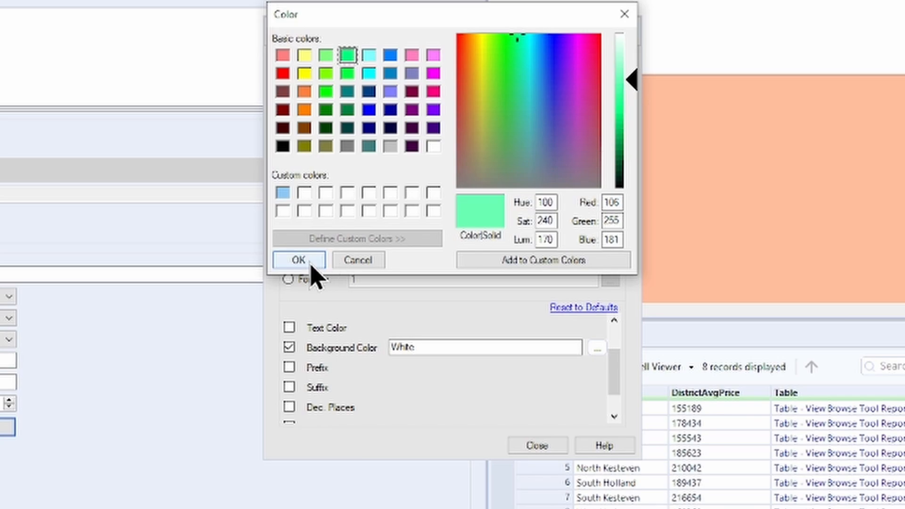
click(301, 261)
- Add a £ prefix and a bold Arial font to the Low Price Detector rule
click(290, 367)
click(426, 367)
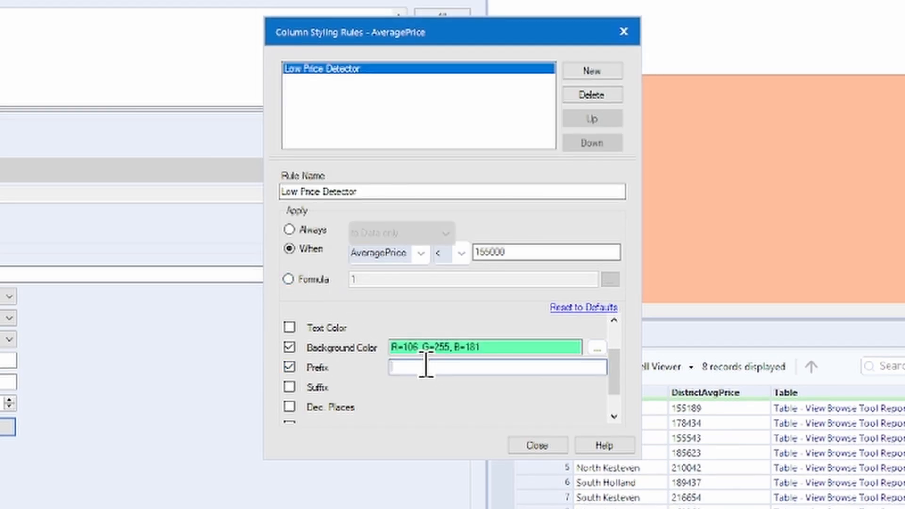
text(£)
drag(613, 371, 609, 334)
click(289, 326)
click(579, 327)
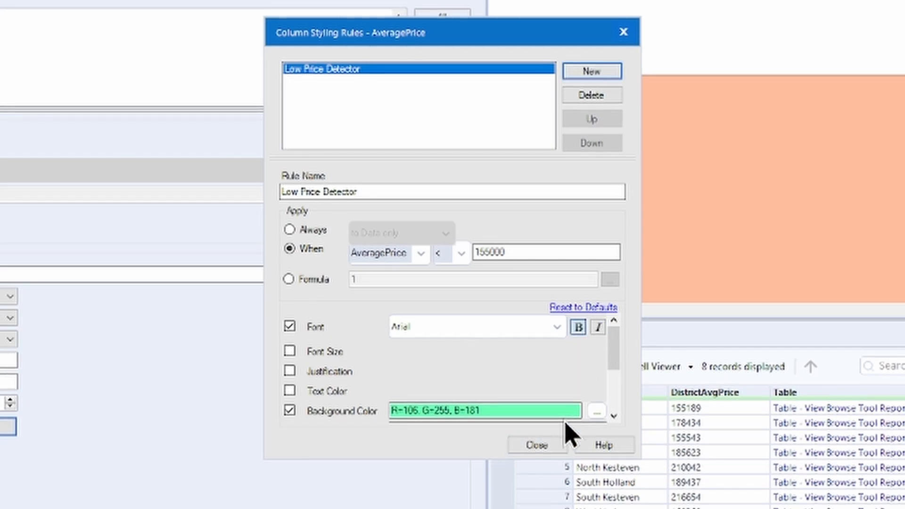
- Create a second AveragePrice column styling rule named High Price Detector
click(595, 74)
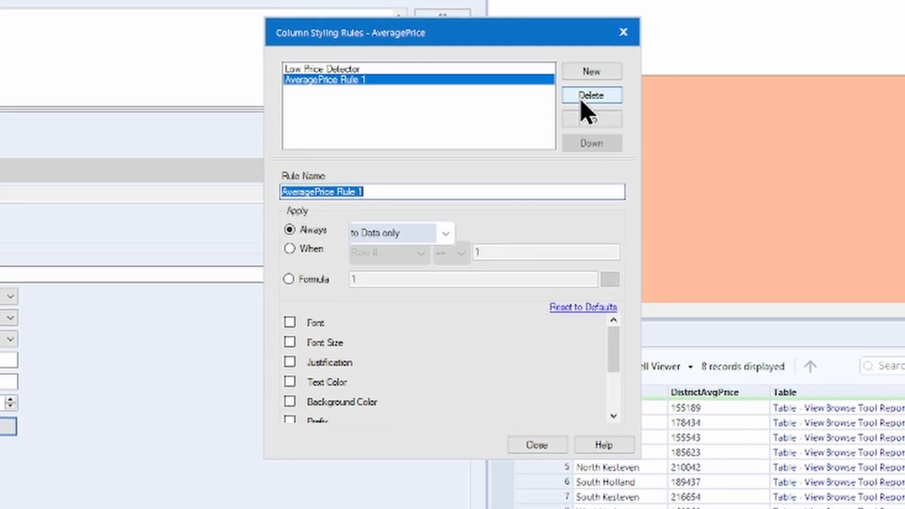
text(Hig)
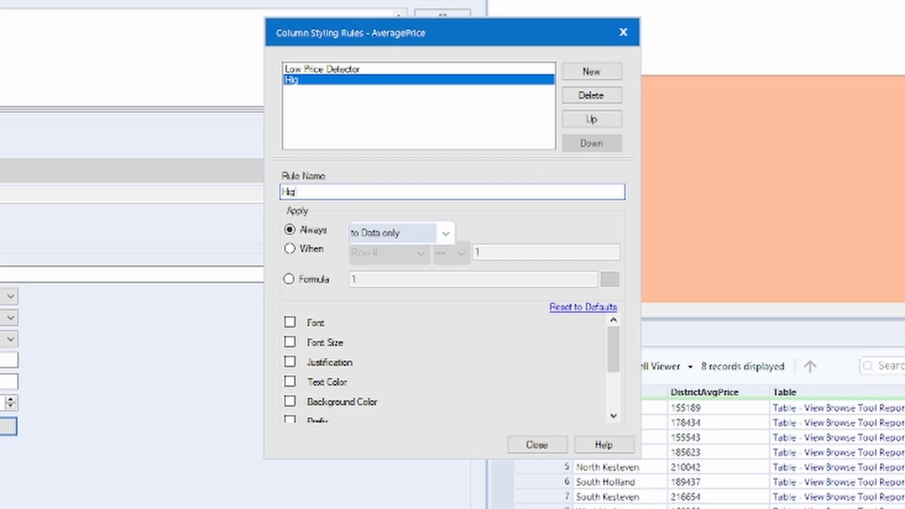
text(h Price Detector)
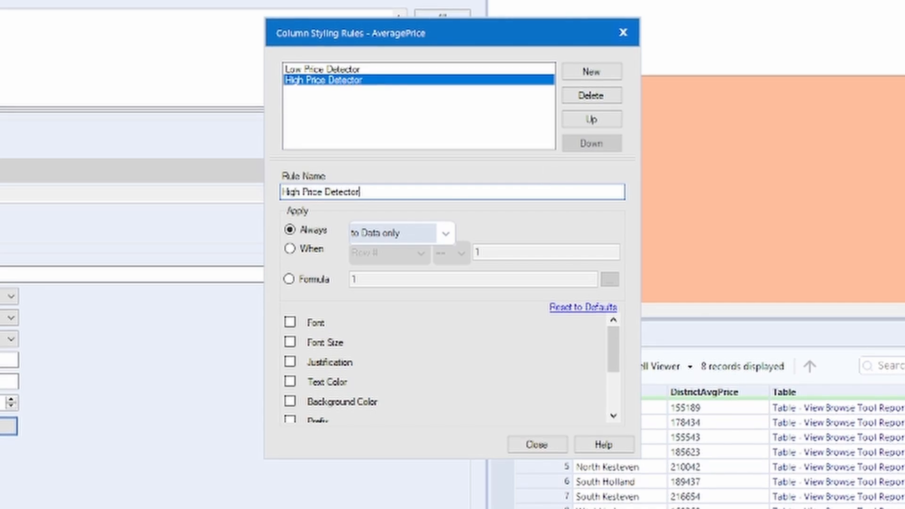
- Apply the High Price Detector rule only when AveragePrice is greater than 215000
click(309, 250)
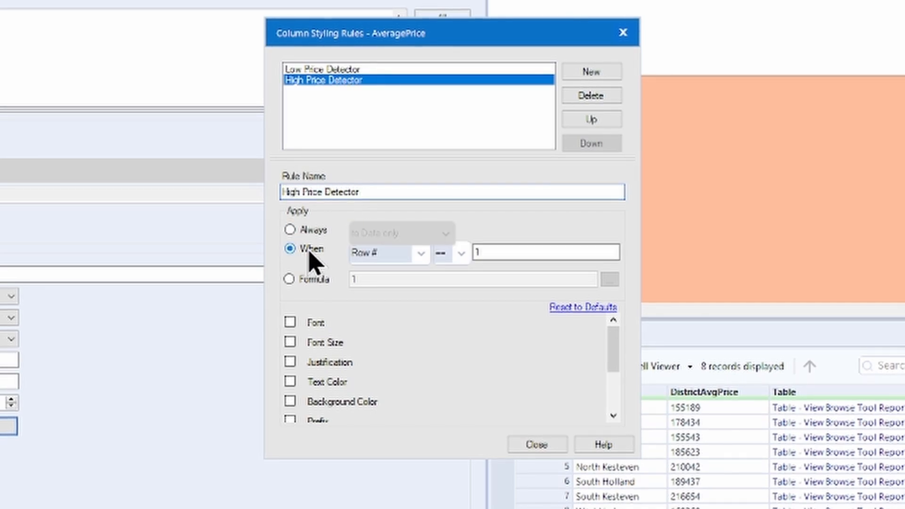
click(420, 254)
drag(423, 290, 425, 317)
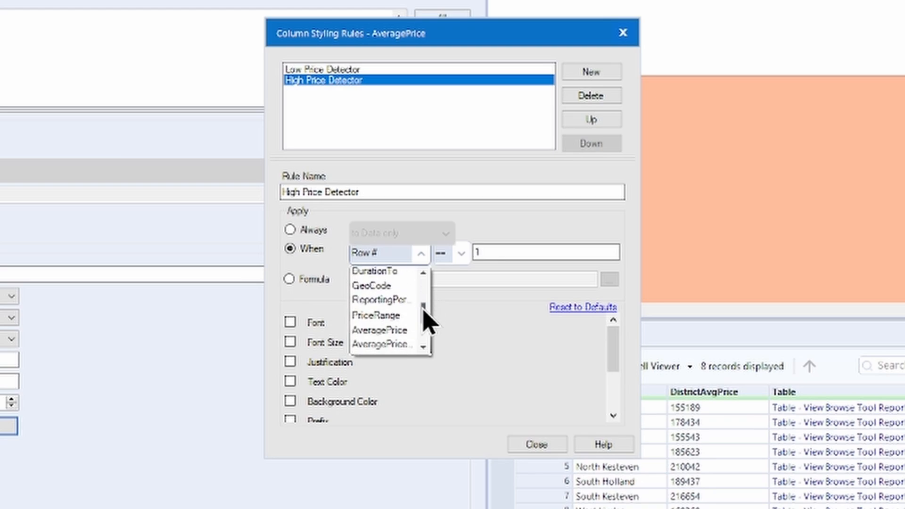
click(390, 326)
click(460, 254)
click(443, 333)
click(499, 251)
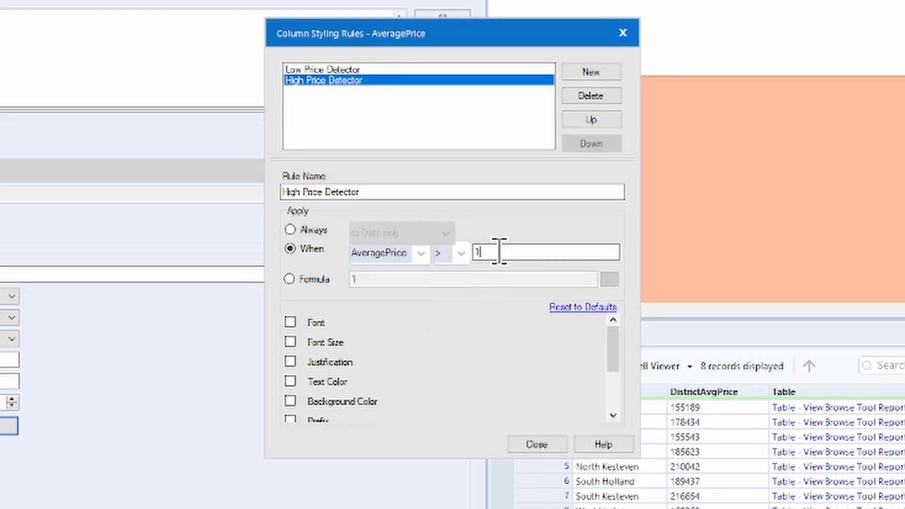
text(215000)
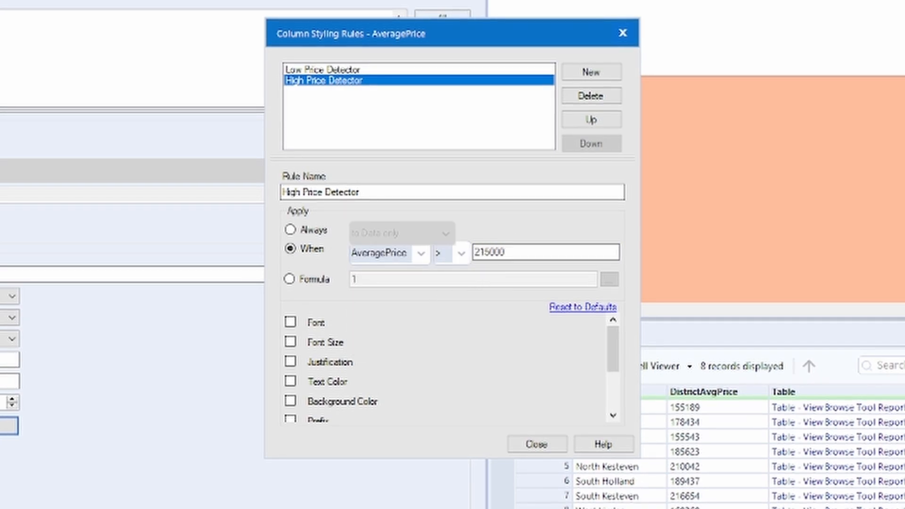
- Give the High Price Detector rule a bold Arial font and a £ prefix
click(290, 322)
click(578, 326)
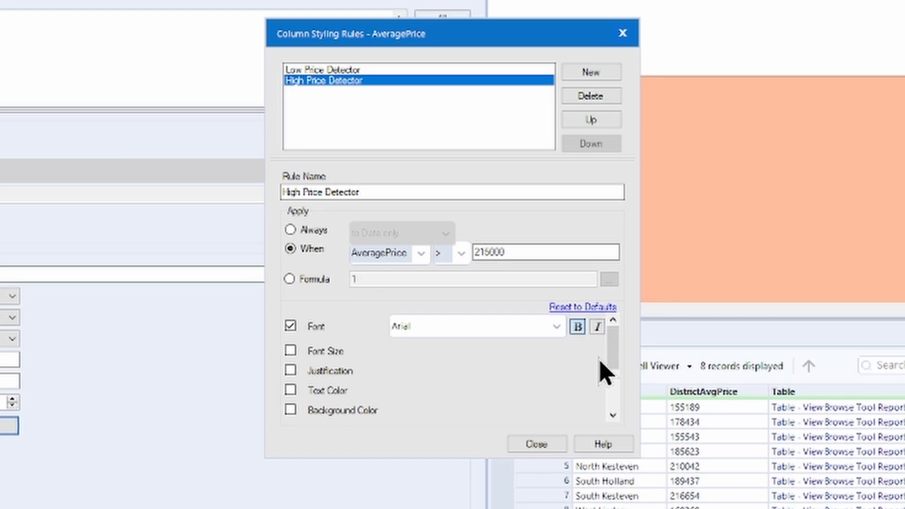
scroll(613, 368, down, 2)
click(317, 383)
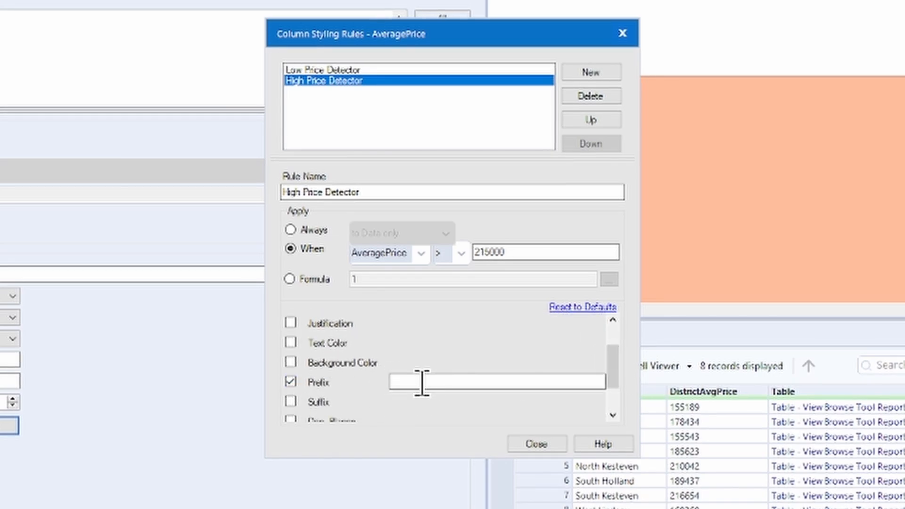
click(422, 382)
text(£)
- Set the High Price Detector background color to light red (R=255, G=128, B=128) and close the column styling rules
click(293, 362)
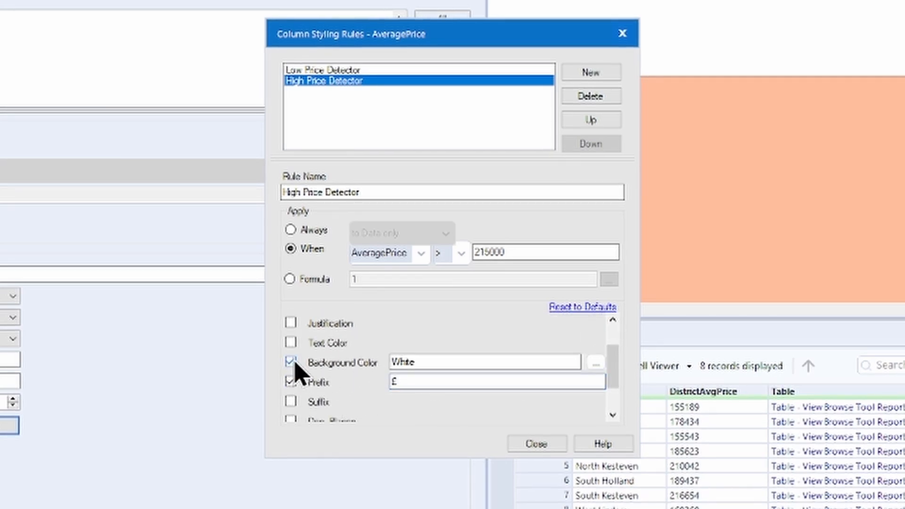
click(595, 364)
click(288, 58)
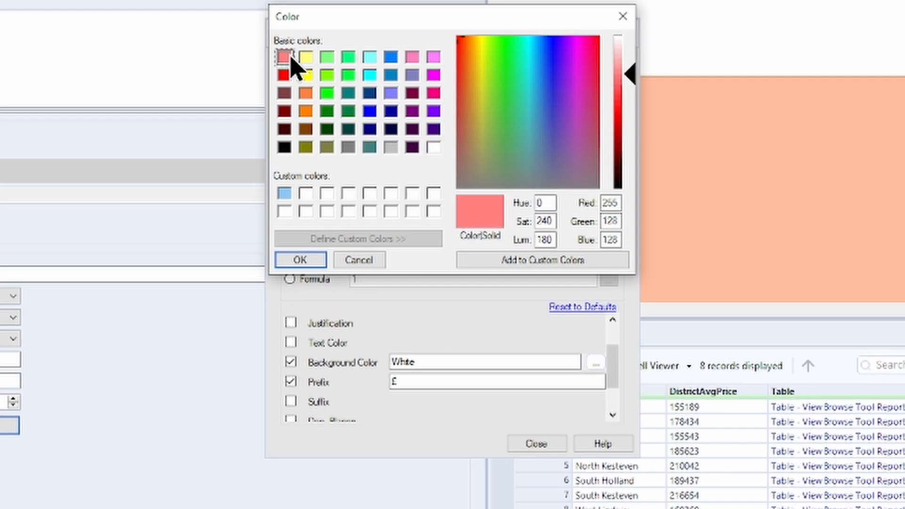
click(302, 261)
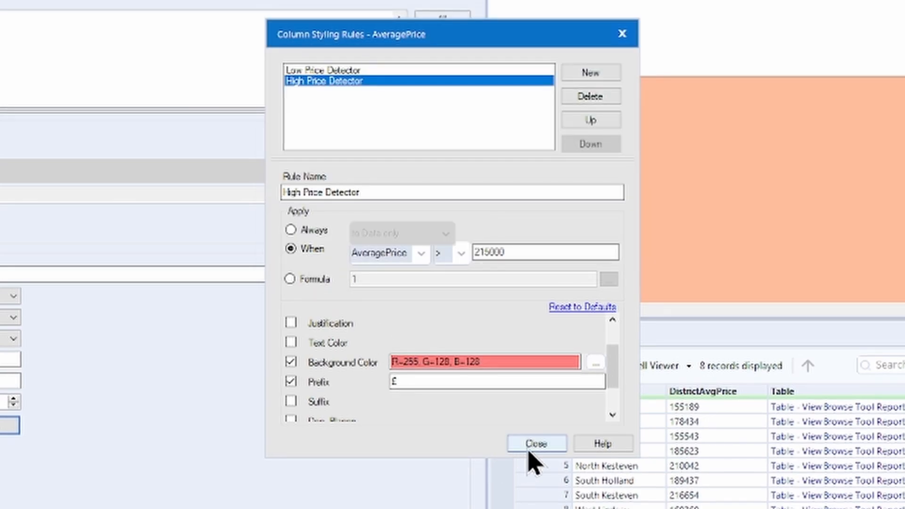
click(537, 444)
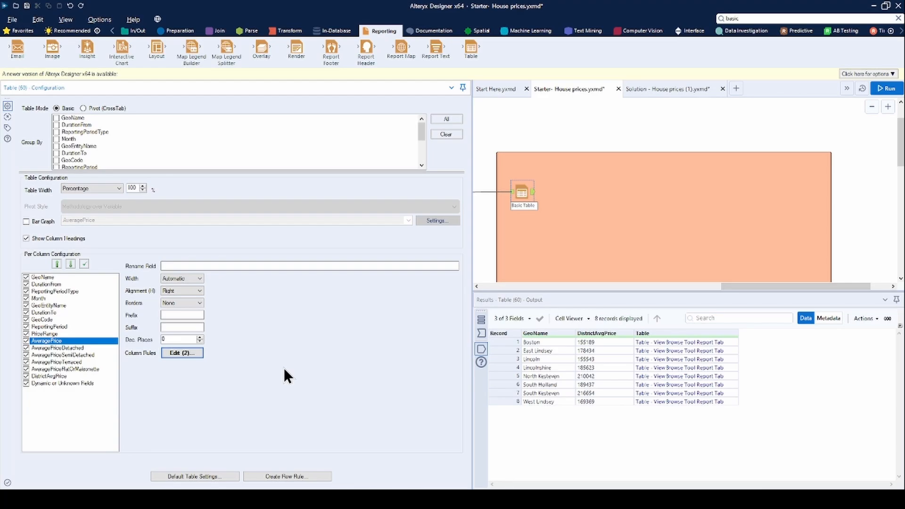
- Exclude GeoName, ReportingPeriodType, DistrictAvgPrice and the Detached, SemiDetached, Terraced and FlatOrMaisonette average price columns from the table
click(27, 278)
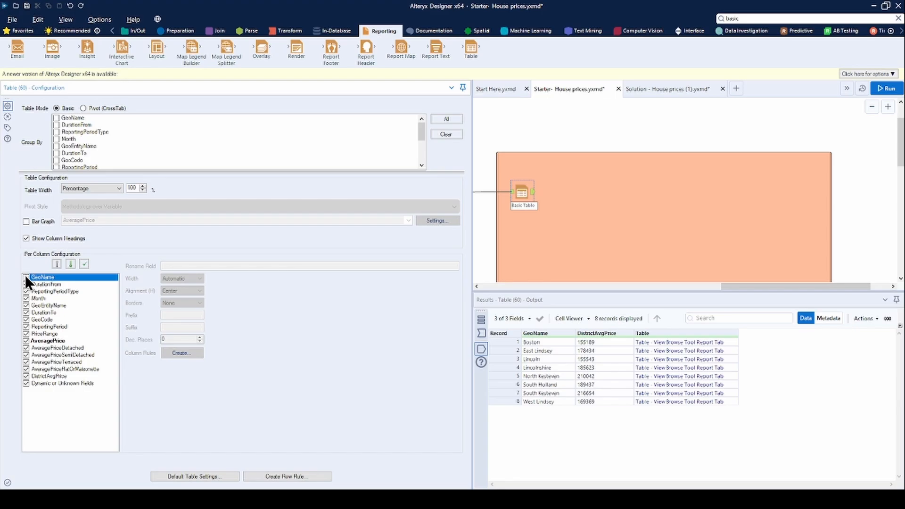
click(26, 348)
click(26, 355)
click(26, 362)
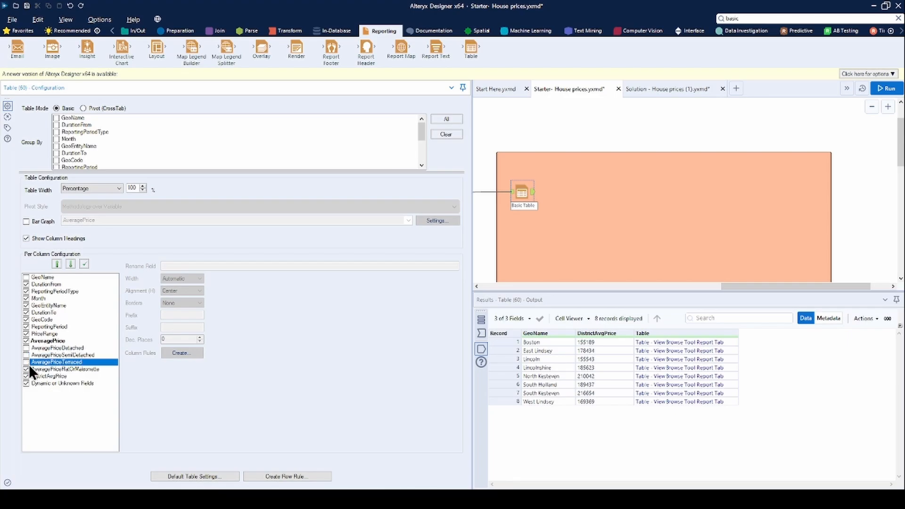
click(26, 369)
click(26, 376)
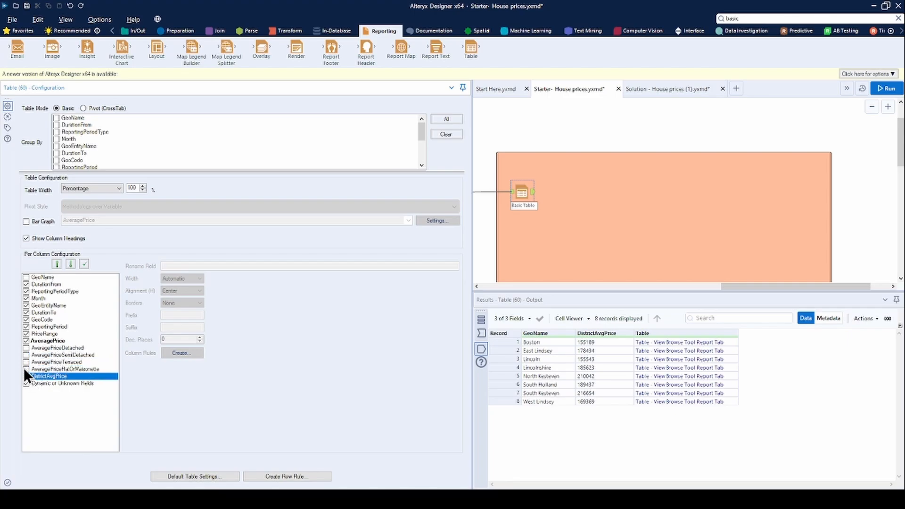
click(27, 291)
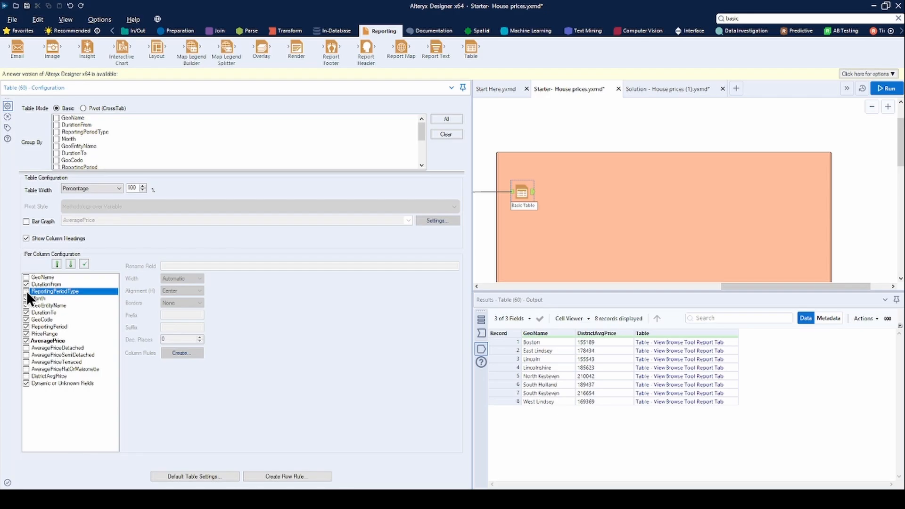
- Add a Browse tool after Basic Table, placed above the container, and run the workflow to inspect the formatted report tables
right_click(520, 191)
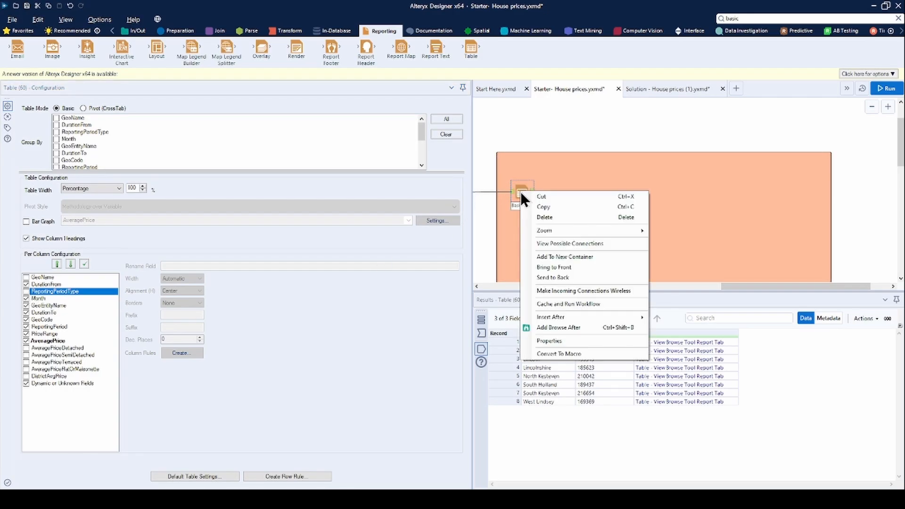
click(554, 325)
drag(561, 191, 550, 126)
click(887, 88)
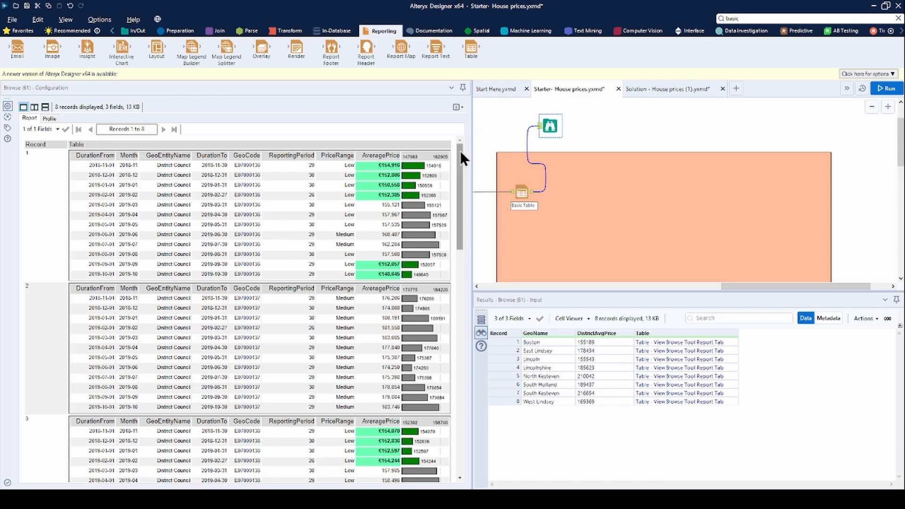
drag(460, 151, 470, 373)
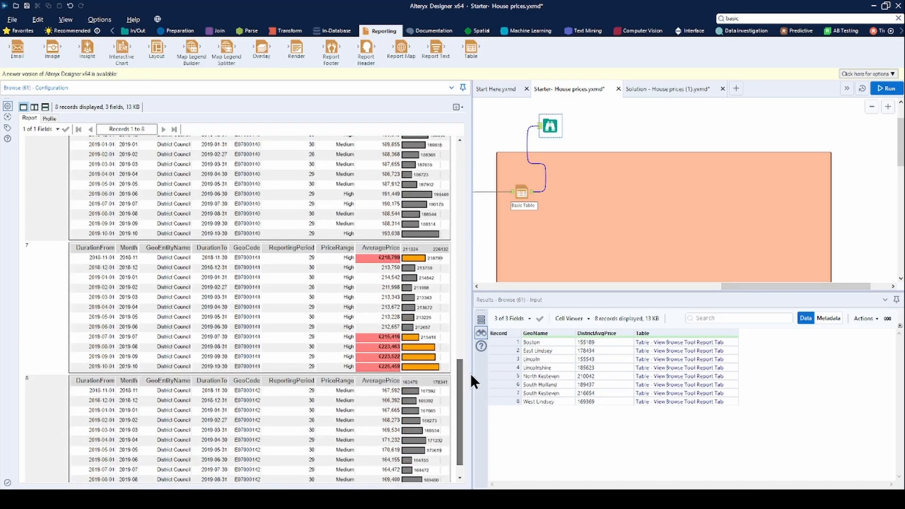
drag(469, 373, 470, 346)
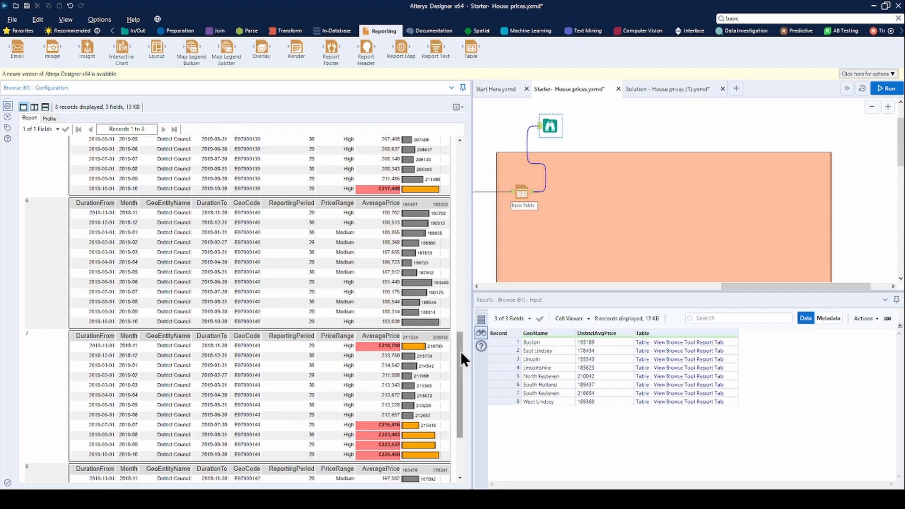
drag(460, 352, 468, 162)
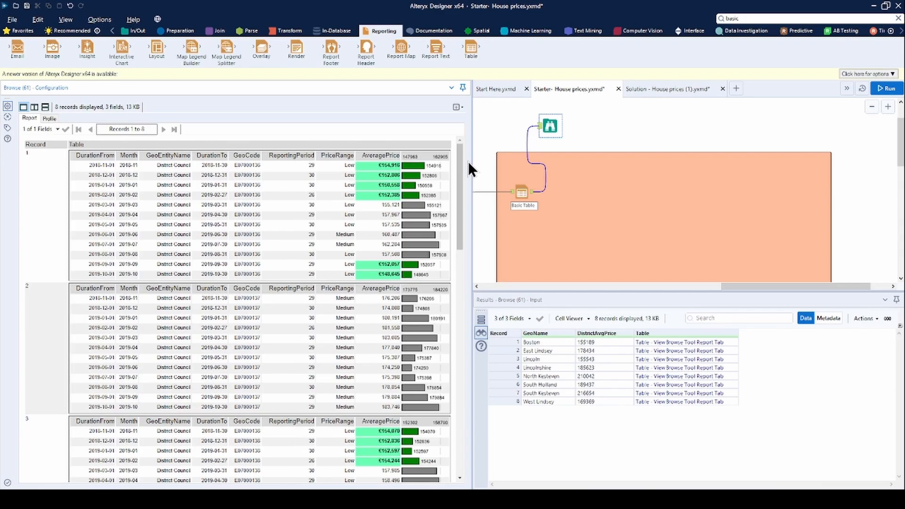
- Add a Report Text tool connected to Basic Table and attach its text to the existing Table field
drag(437, 46, 600, 189)
drag(533, 192, 598, 191)
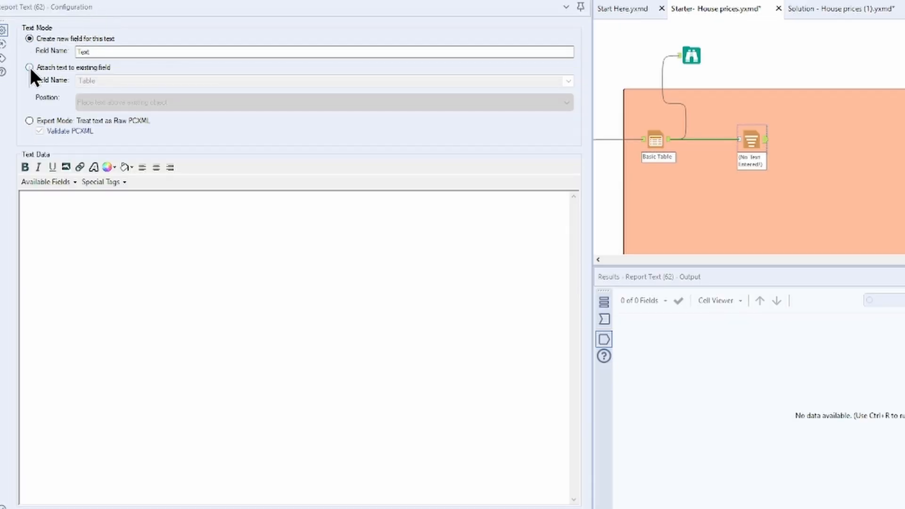
click(29, 67)
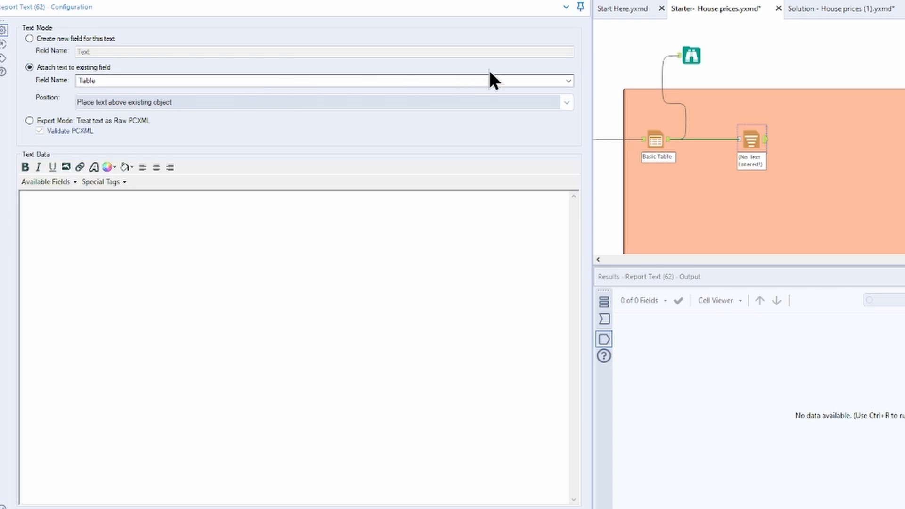
click(568, 81)
click(568, 80)
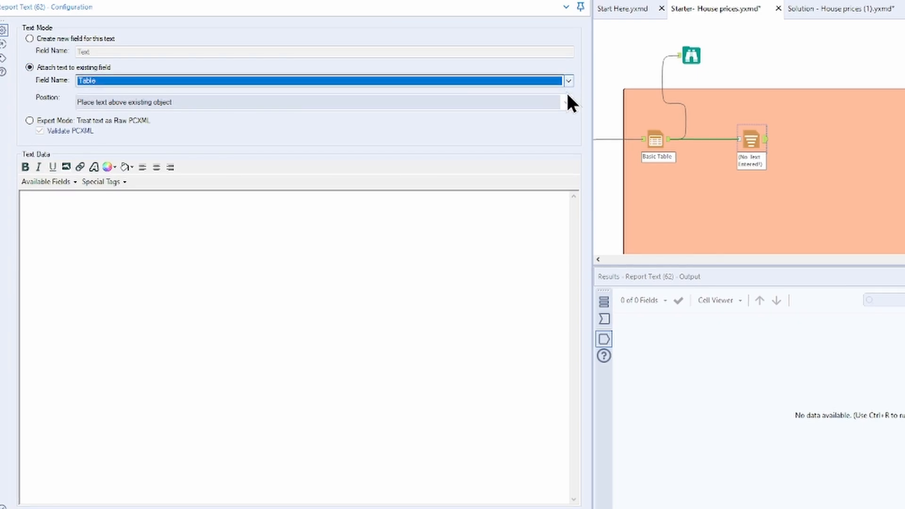
- Set the report text position to Place text above existing object
click(569, 101)
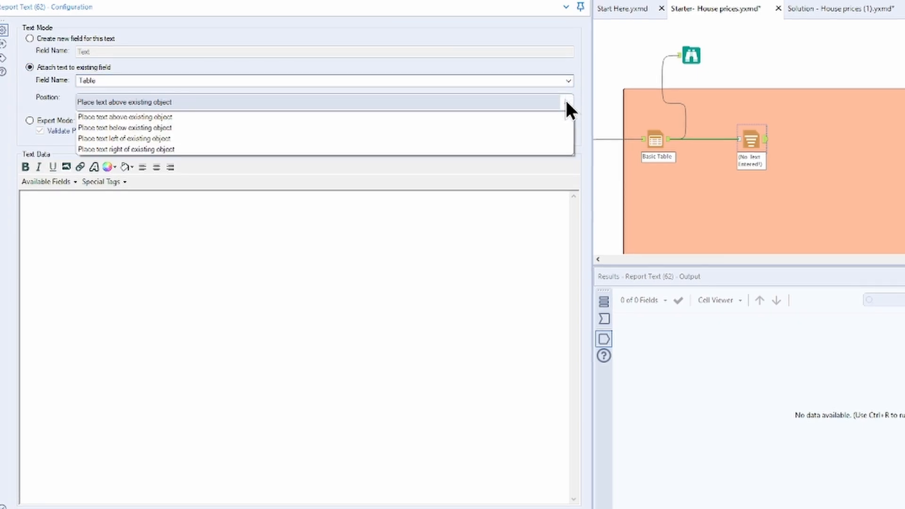
click(548, 118)
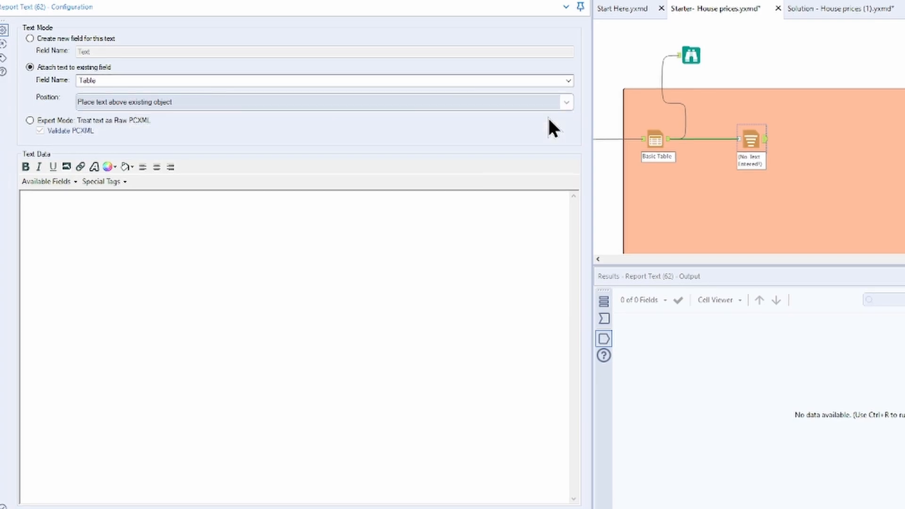
click(564, 96)
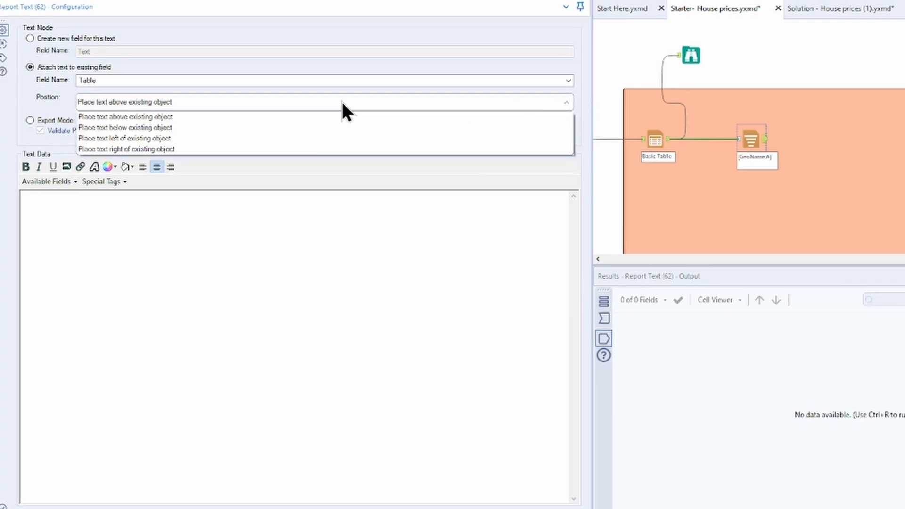
click(337, 116)
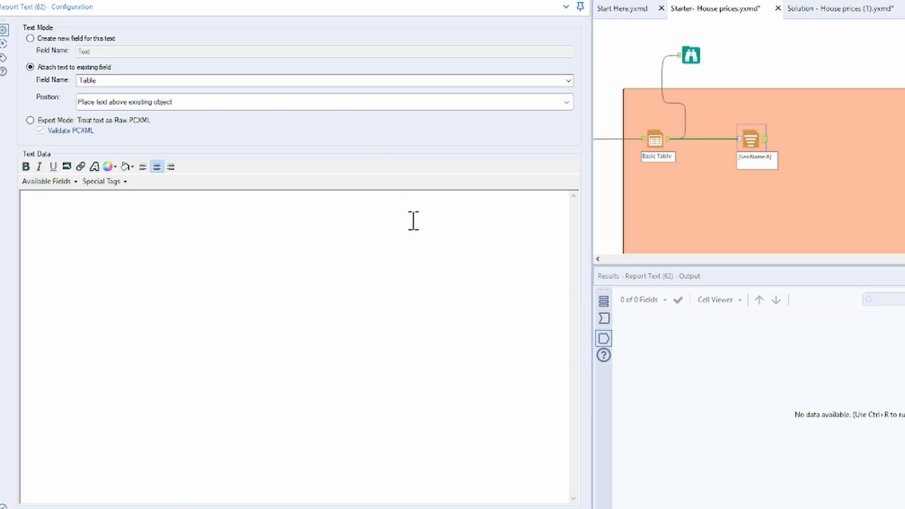
- Insert the GeoName field in the report text and, on the line below it, DistrictAvgPrice with no decimals
click(423, 261)
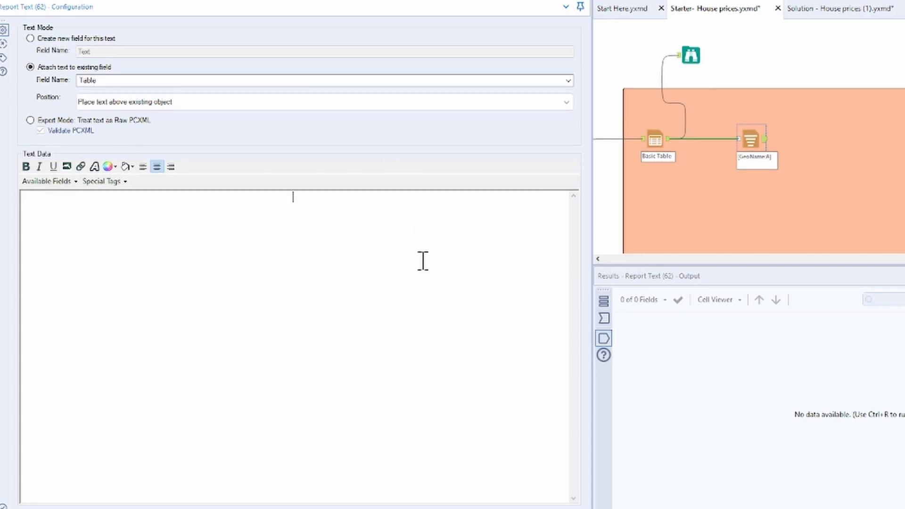
click(76, 181)
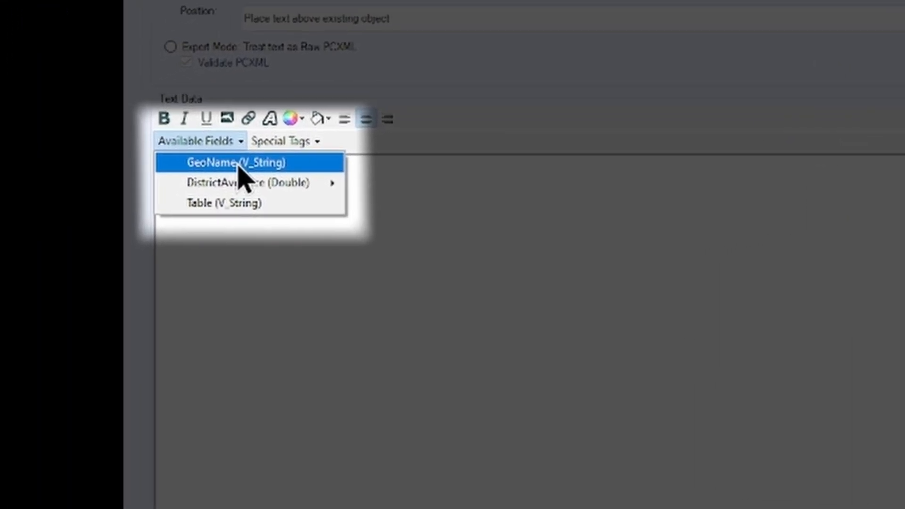
click(255, 160)
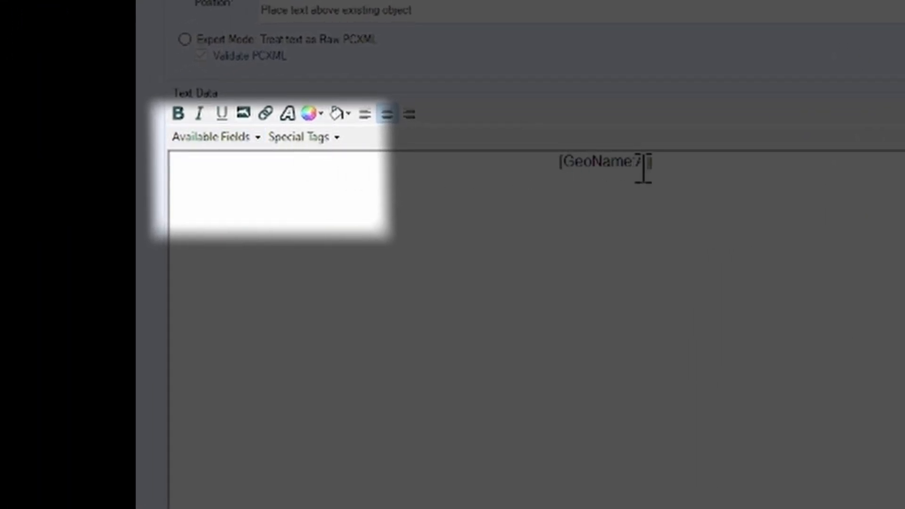
click(260, 137)
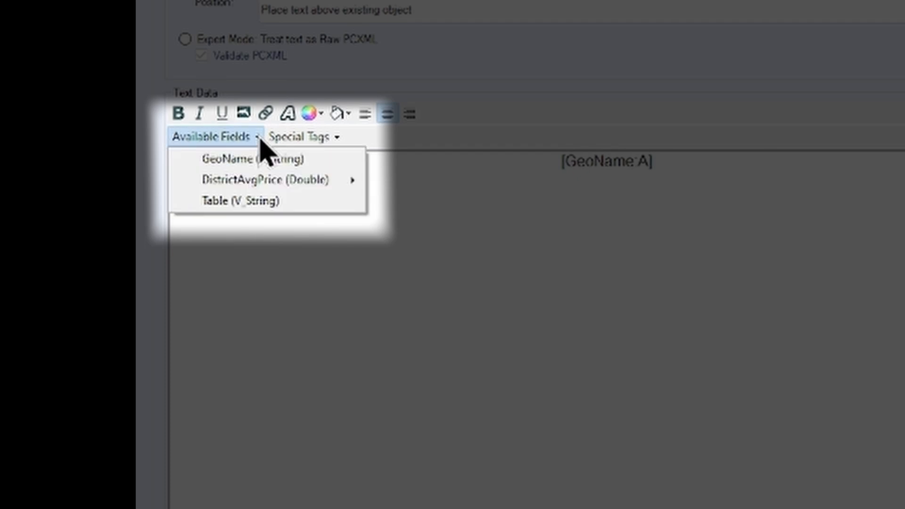
mouse_move(277, 188)
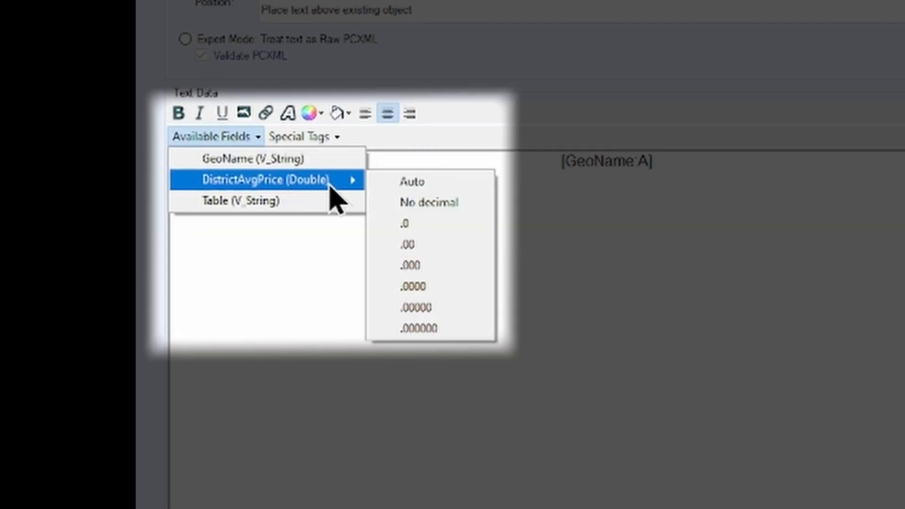
click(418, 202)
- Prefix the DistrictAvgPrice field in the report text with "Avg. Price: £"
triple_click(535, 183)
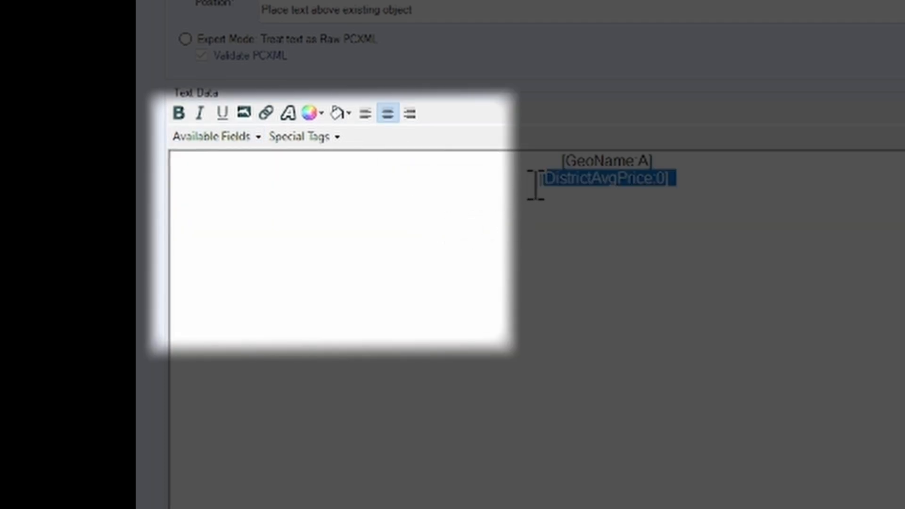
click(534, 179)
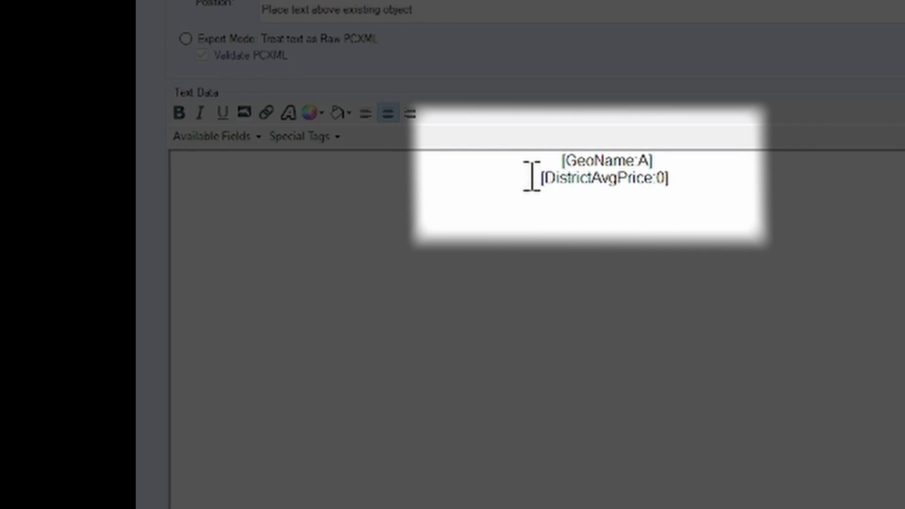
text(Avg)
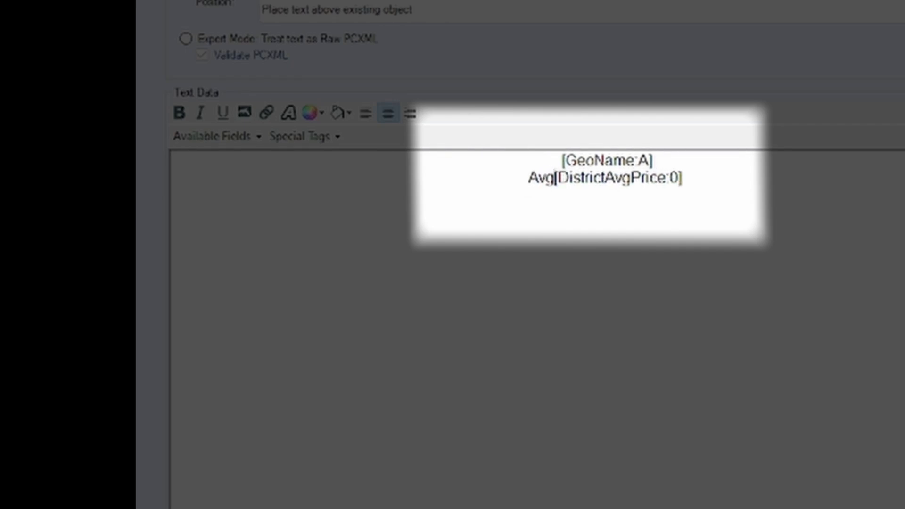
key(BackSpace)
text(. Price)
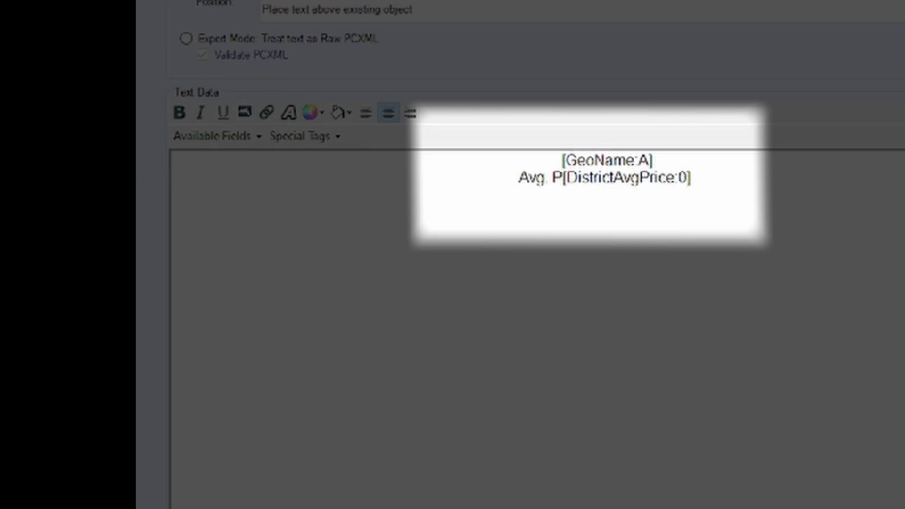
text(: )
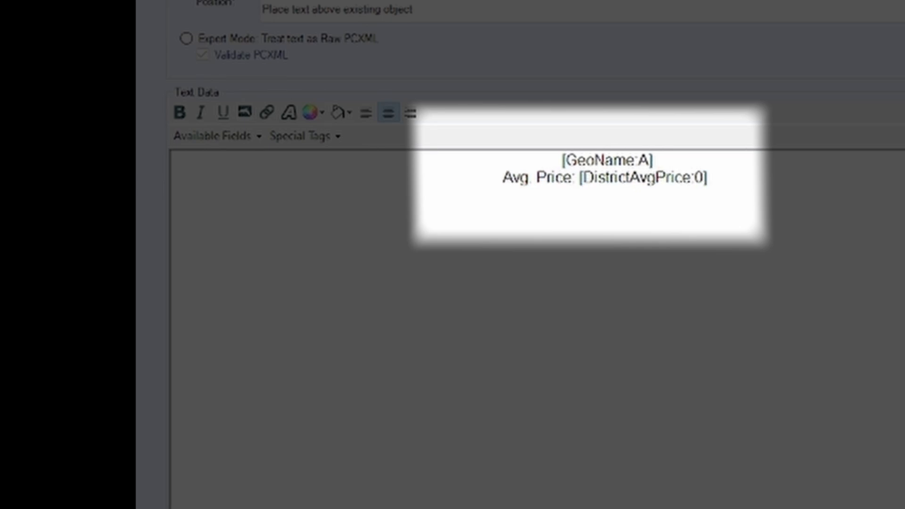
text(£)
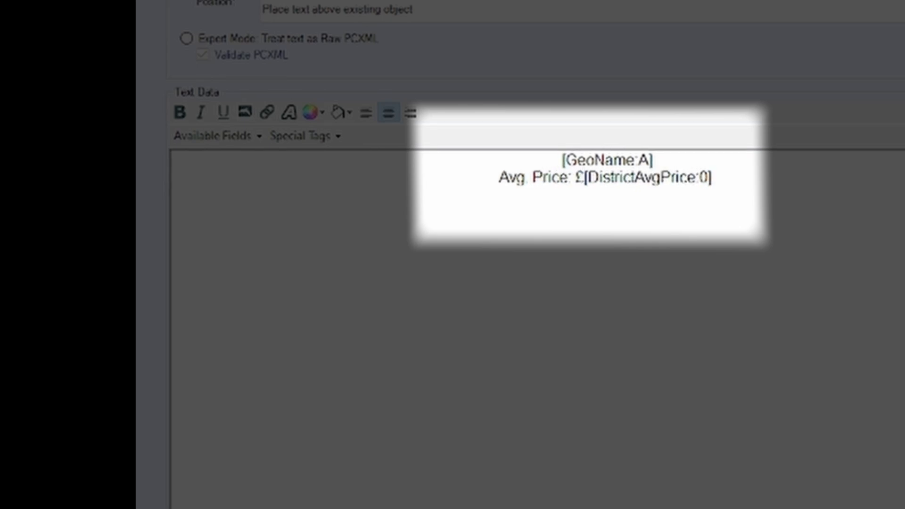
- Make the GeoName line bold and set the report text background to Yellow
drag(693, 160, 589, 141)
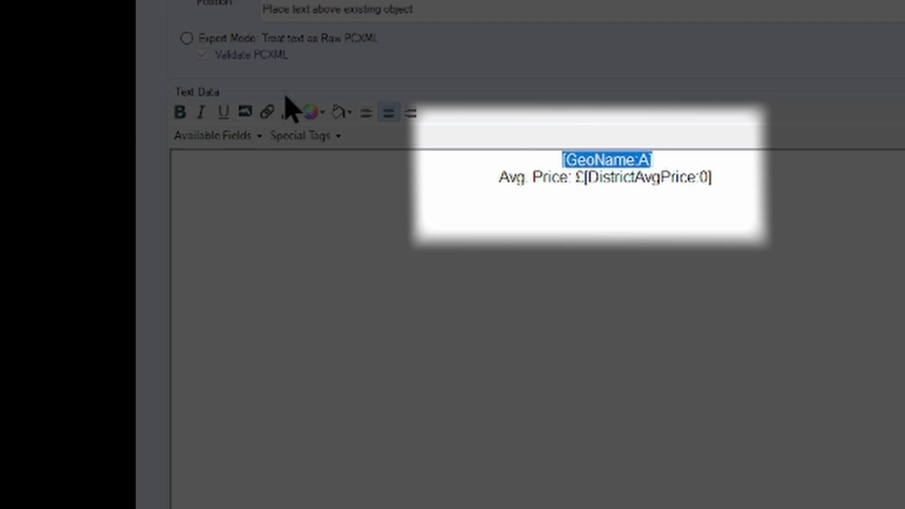
click(185, 116)
drag(715, 178, 492, 182)
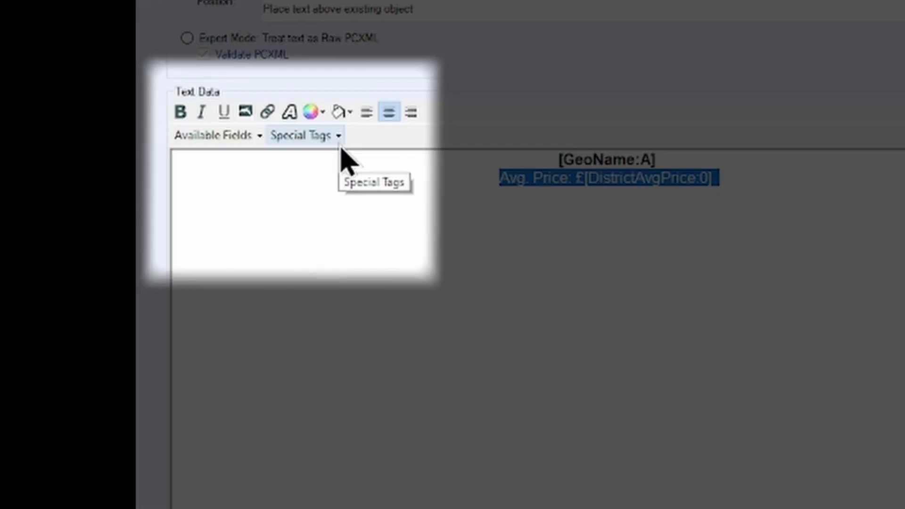
click(338, 140)
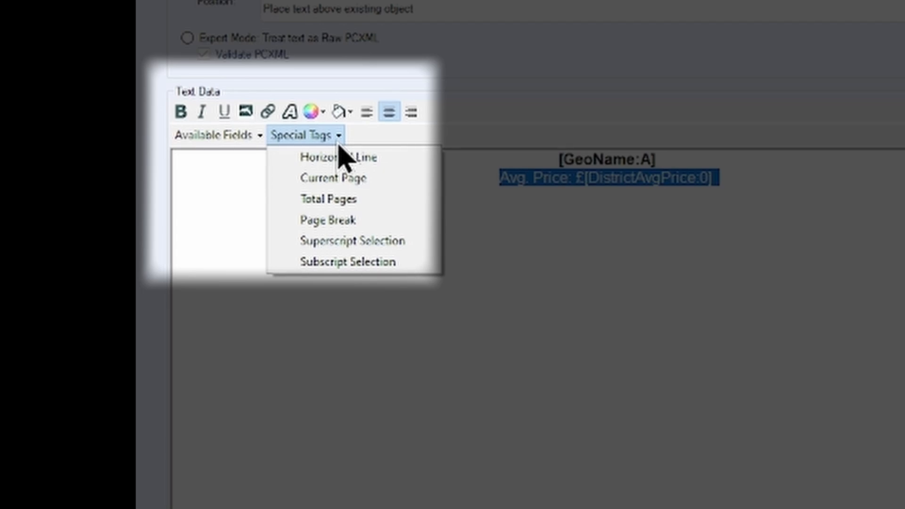
click(350, 113)
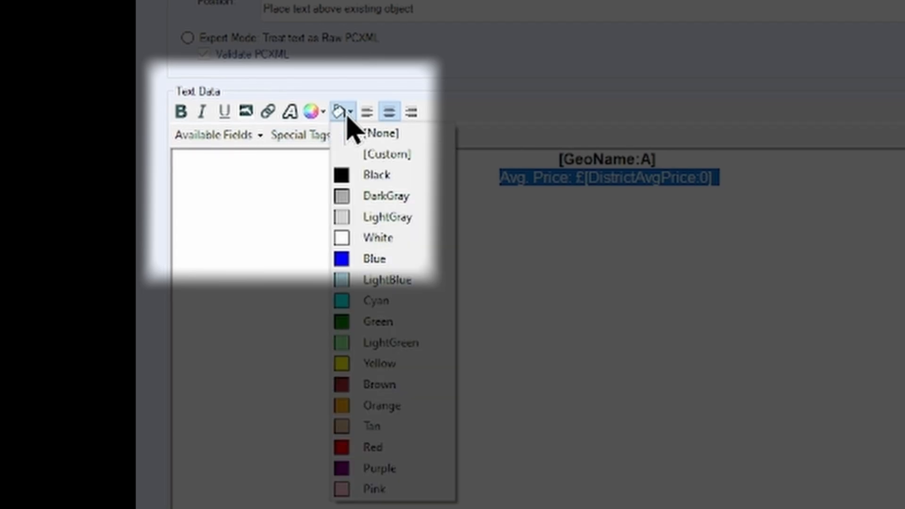
click(375, 364)
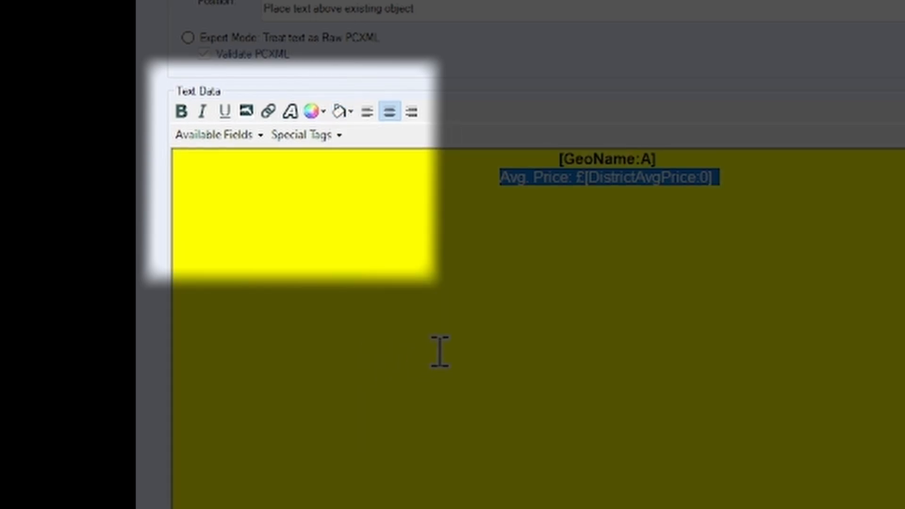
- Apply a larger font size to both lines of the report text
drag(771, 210, 420, 154)
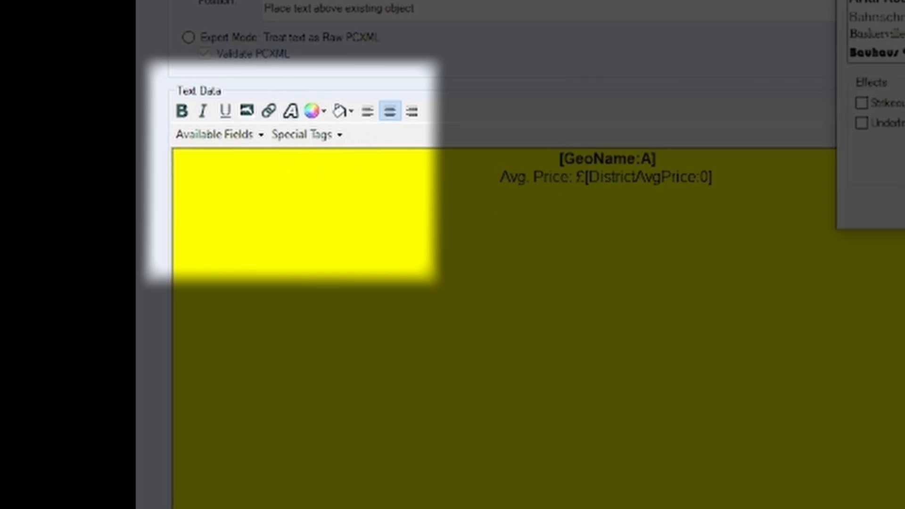
click(679, 224)
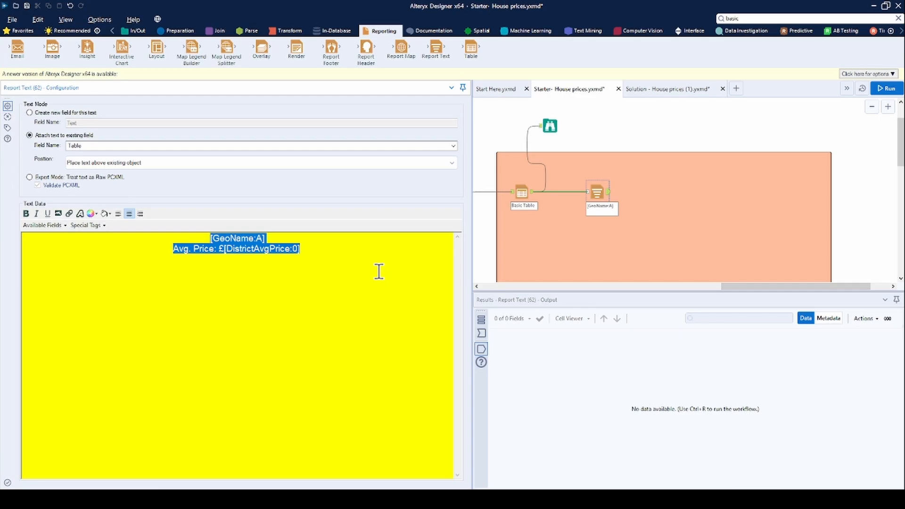
- Add a Browse tool after Report Text, placed above the container, and run the workflow to inspect the headings over the district tables
right_click(597, 191)
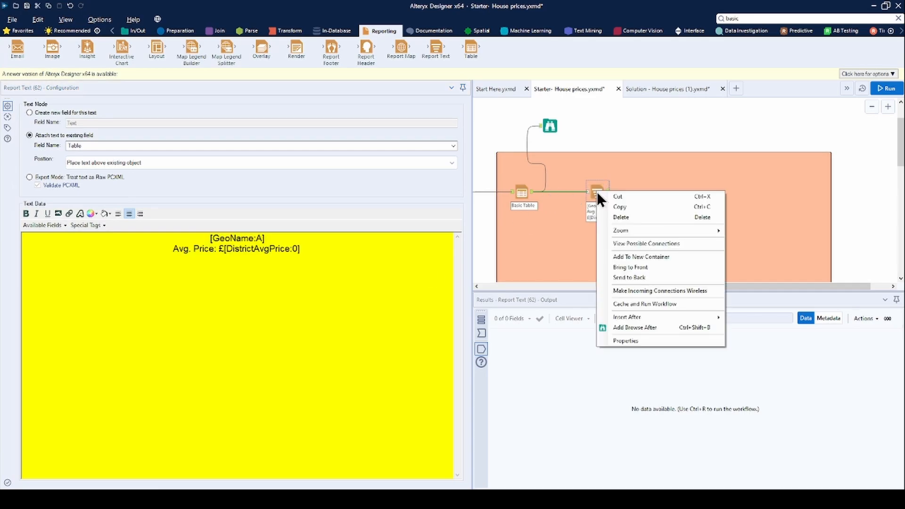
click(659, 327)
drag(638, 196, 630, 131)
click(887, 89)
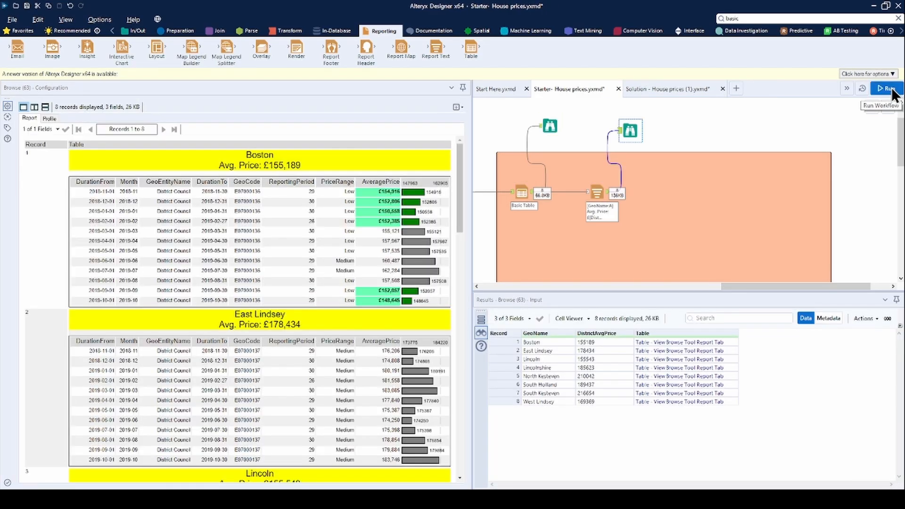
click(462, 163)
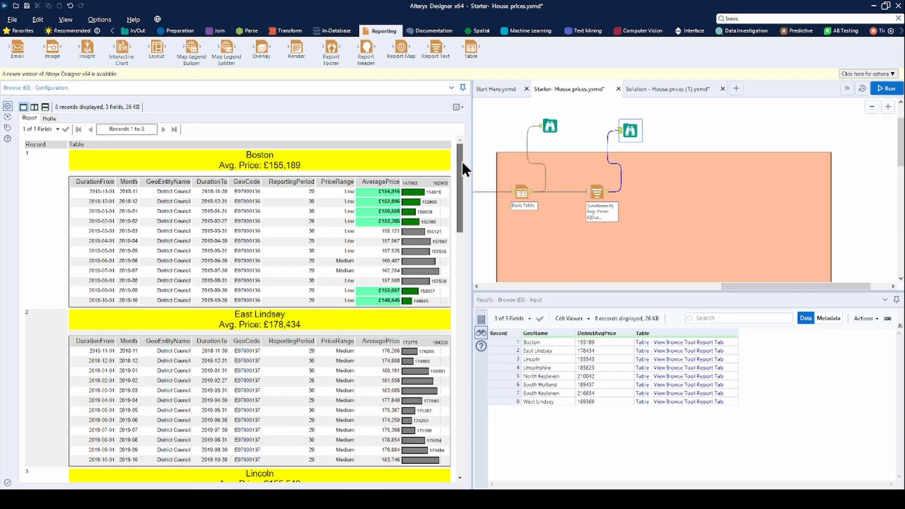
drag(462, 162, 440, 395)
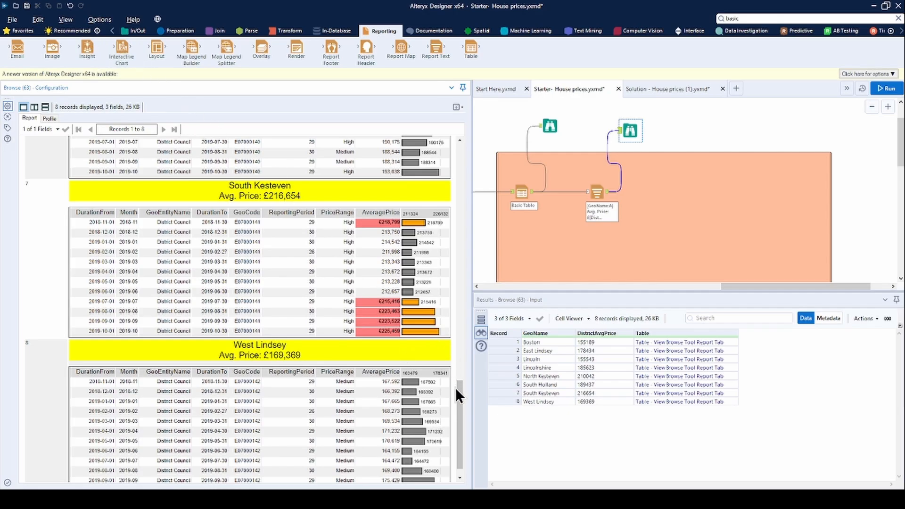
- Add a Layout tool after Report Text with layout mode Each Group Of Records, grouped by GeoName
drag(157, 48, 660, 191)
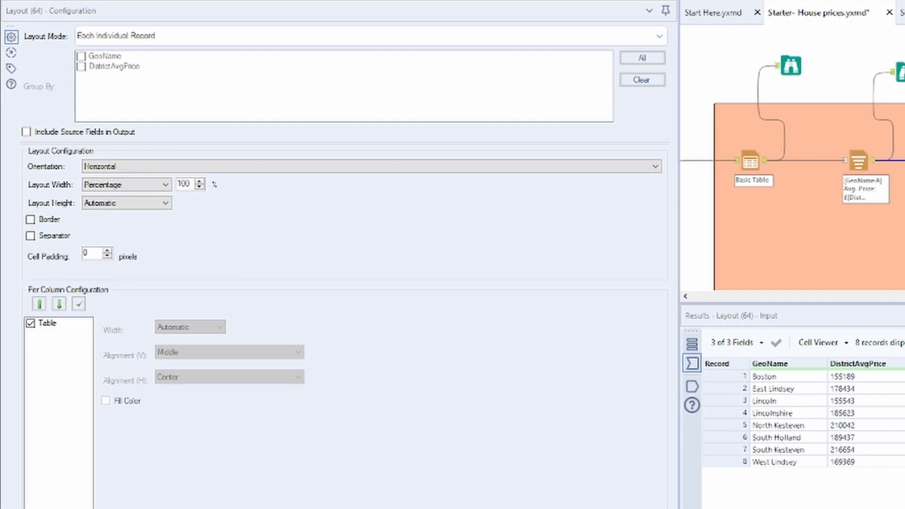
click(660, 35)
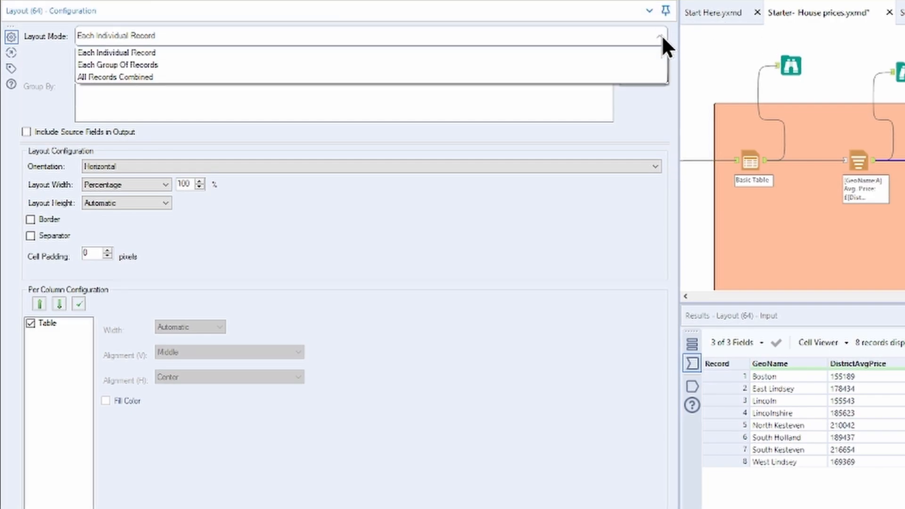
click(628, 66)
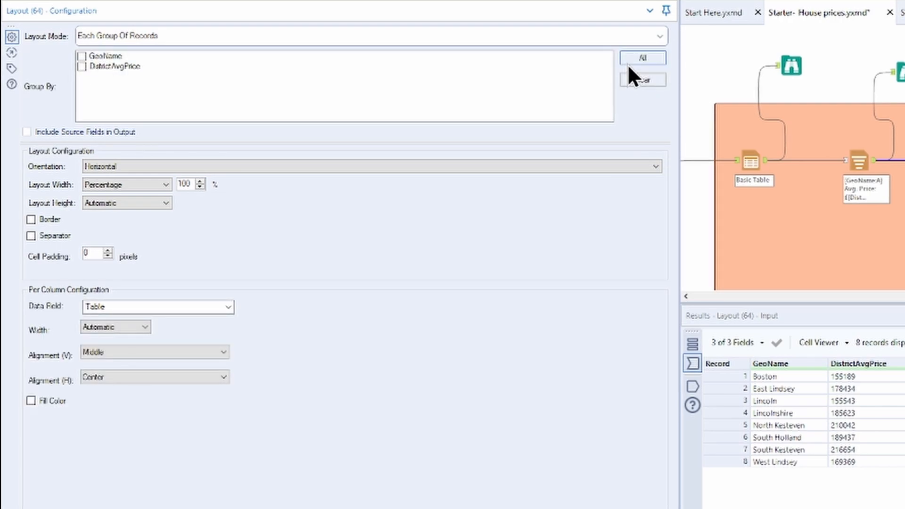
click(82, 55)
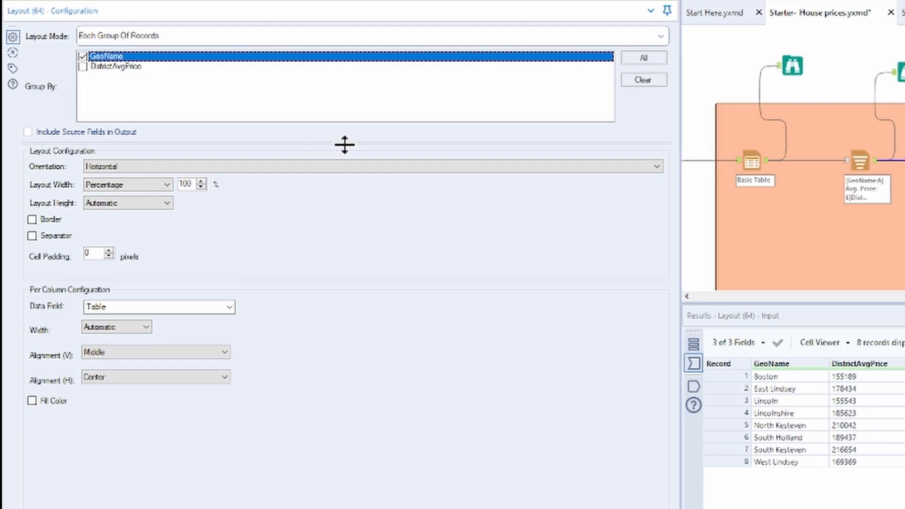
- Set the layout orientation to Vertical with Section Breaks and choose a field for the section name
click(658, 166)
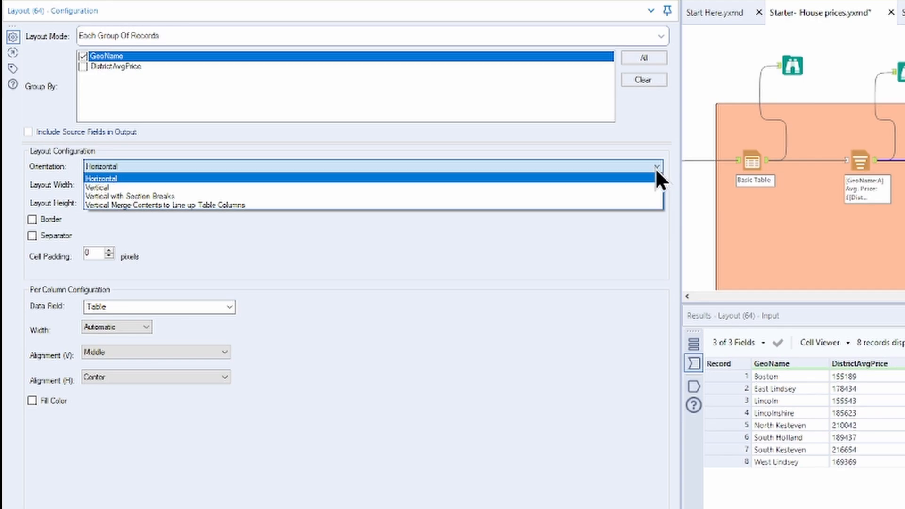
click(656, 198)
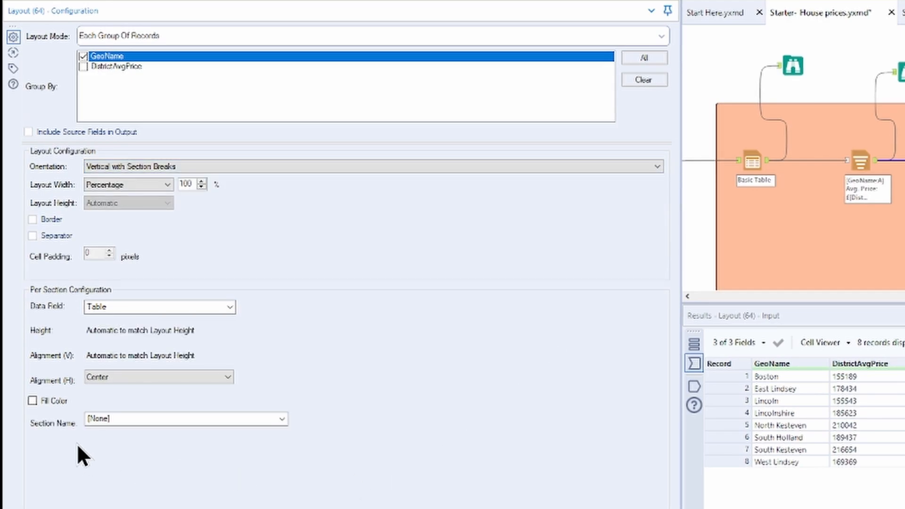
click(279, 425)
click(273, 438)
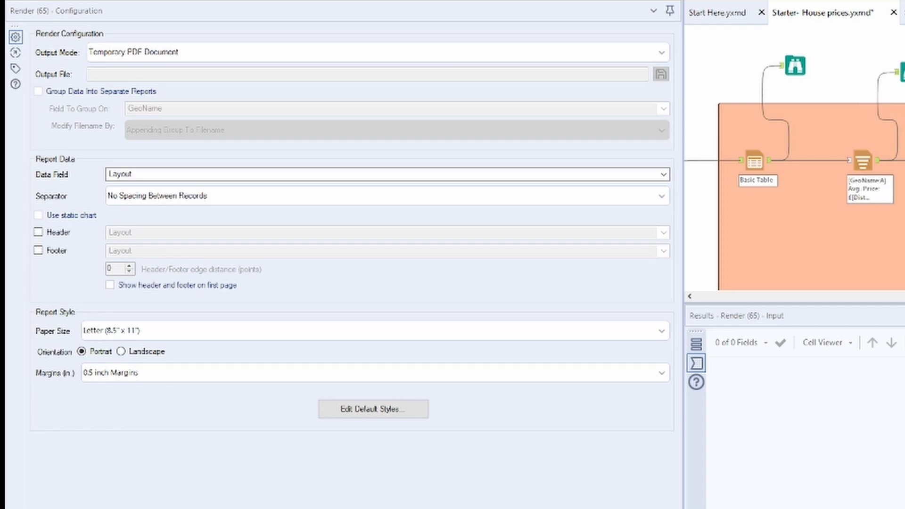
- Set the Render tool's output mode to Temporary Excel 2007 Spreadsheet and run the workflow
click(663, 54)
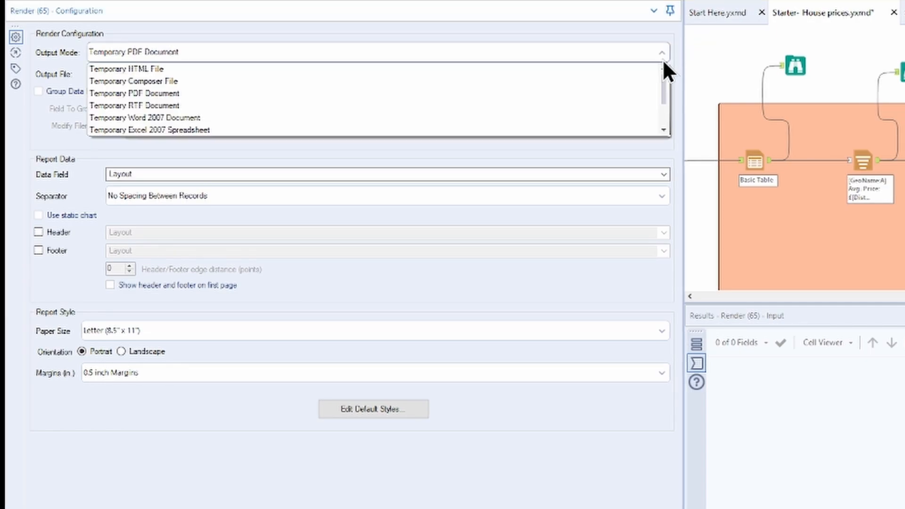
click(635, 135)
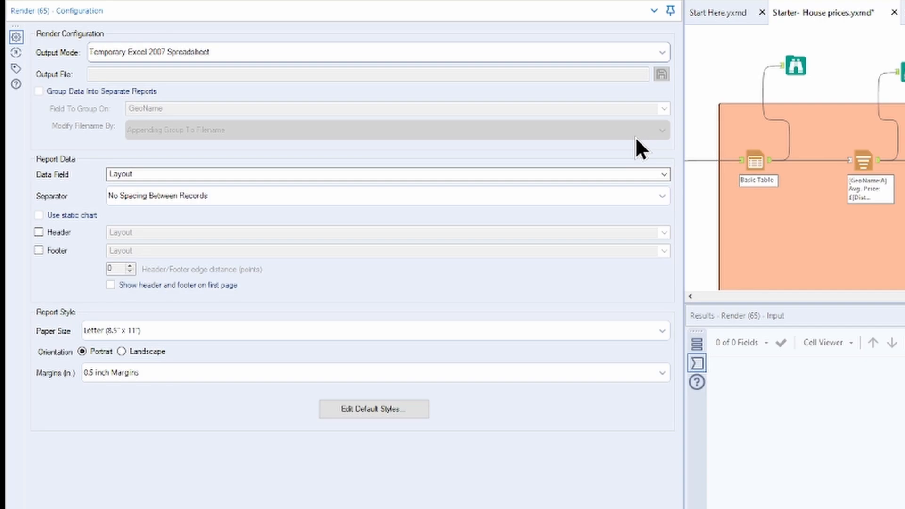
click(659, 55)
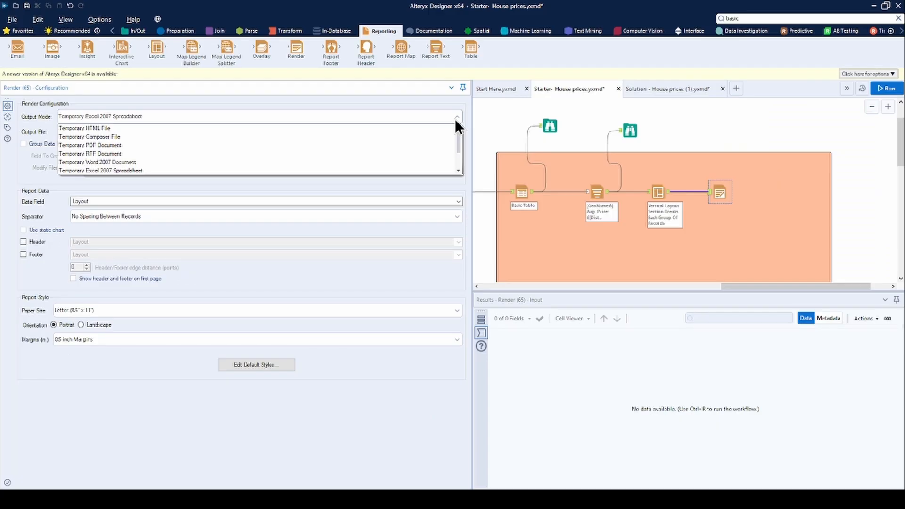
click(463, 187)
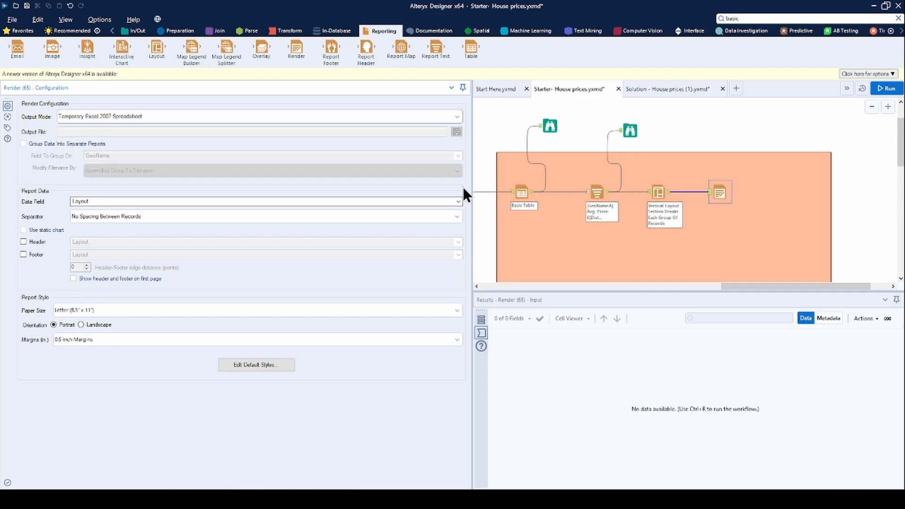
click(890, 89)
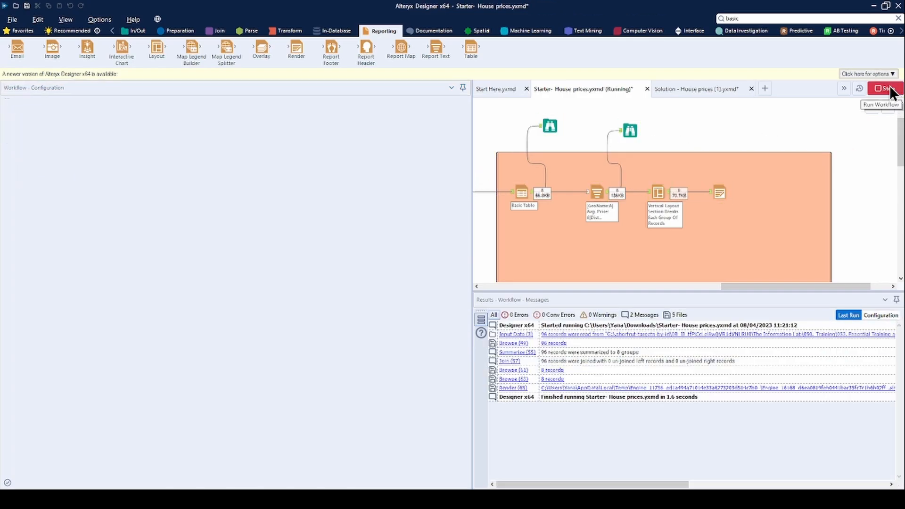
click(768, 129)
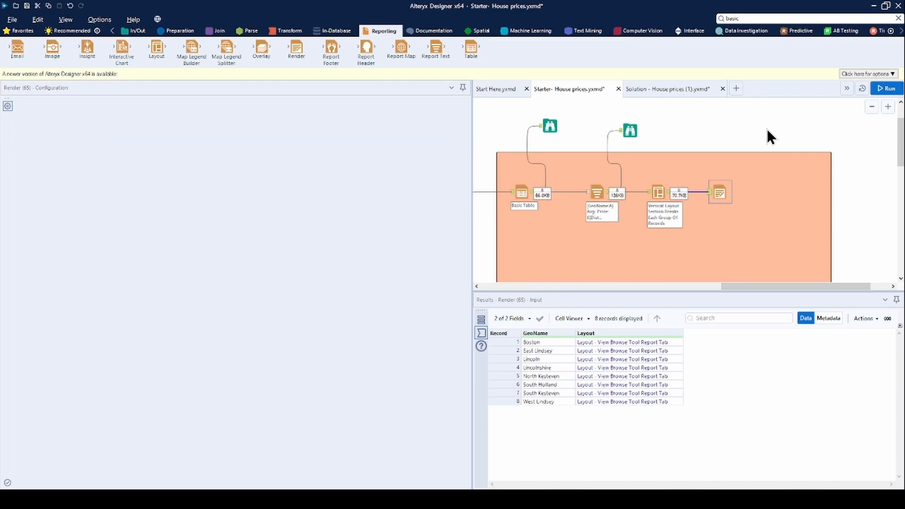
- Open the rendered Excel file from the workflow messages in Excel, look through the district sheets, and return to Alteryx Designer
drag(666, 486, 677, 487)
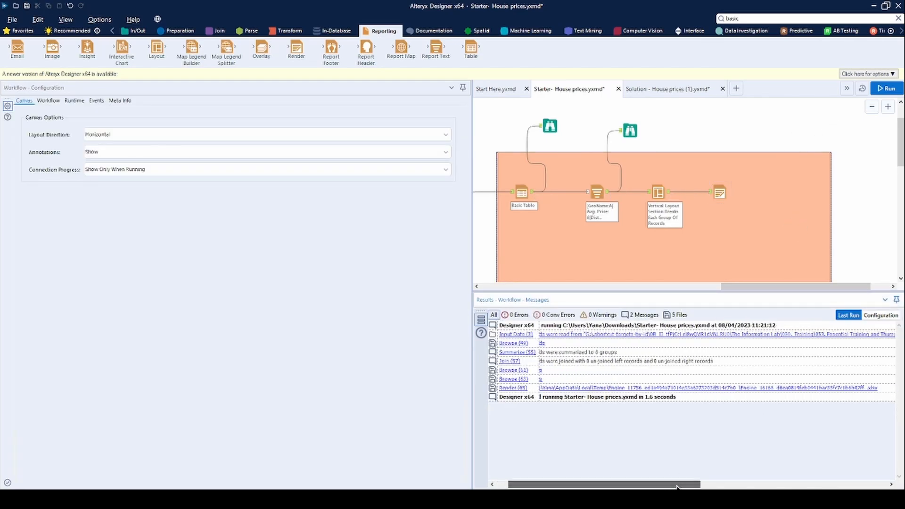
click(701, 388)
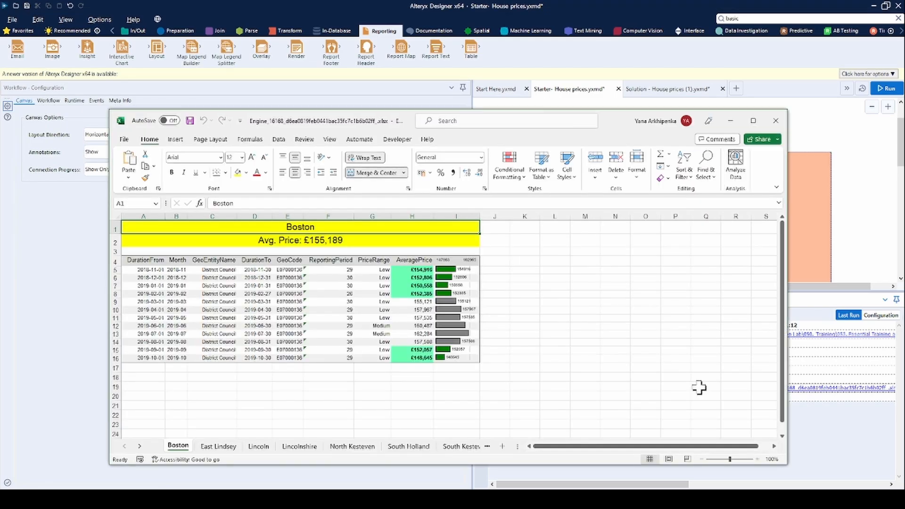
click(216, 447)
click(264, 446)
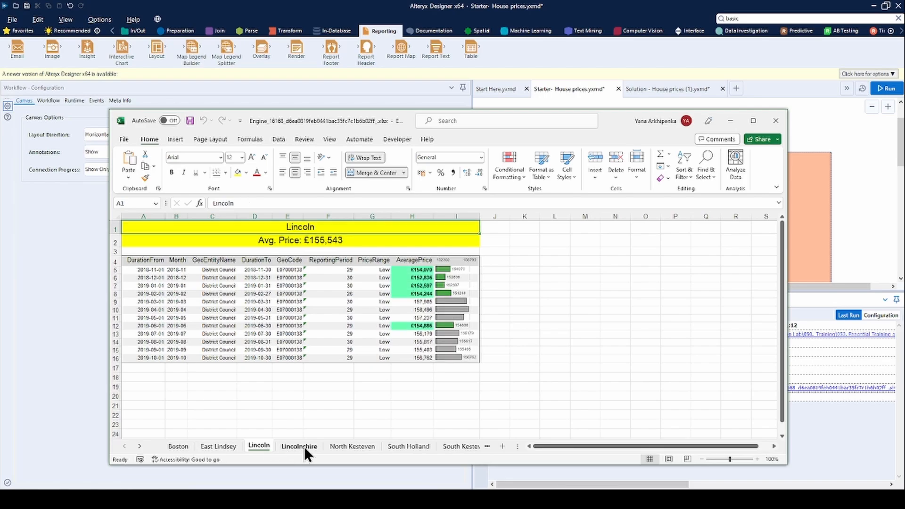
click(304, 446)
click(361, 446)
click(409, 446)
click(452, 446)
click(467, 446)
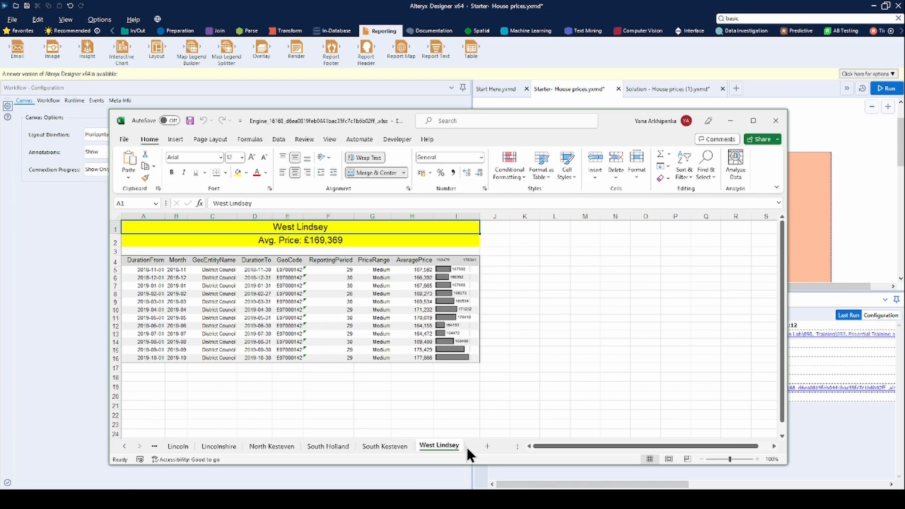
click(873, 213)
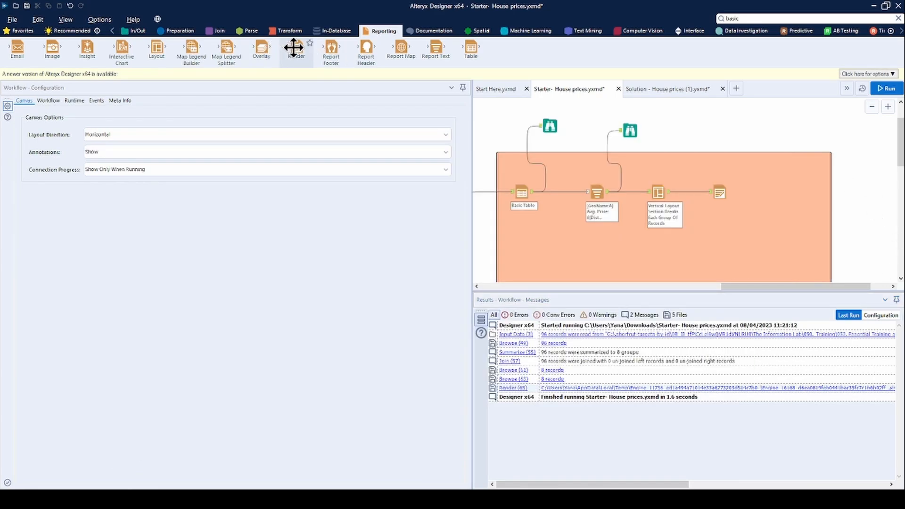
- Add a second Render tool after the Layout tool, below the first one, with output mode Temporary PDF Document
drag(294, 47, 722, 222)
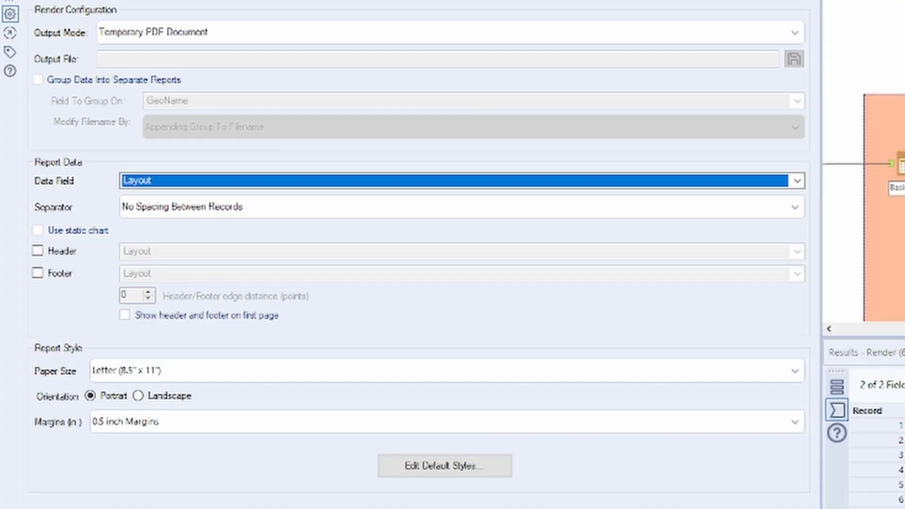
click(736, 32)
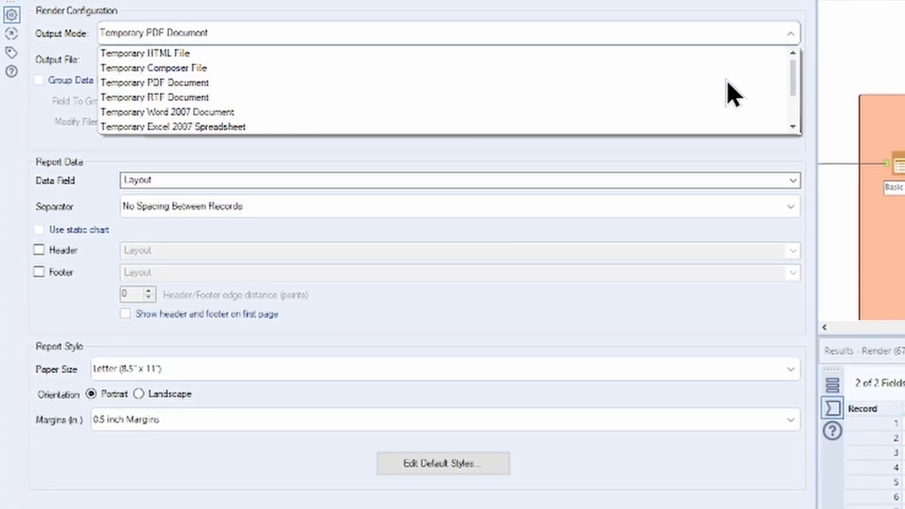
click(727, 83)
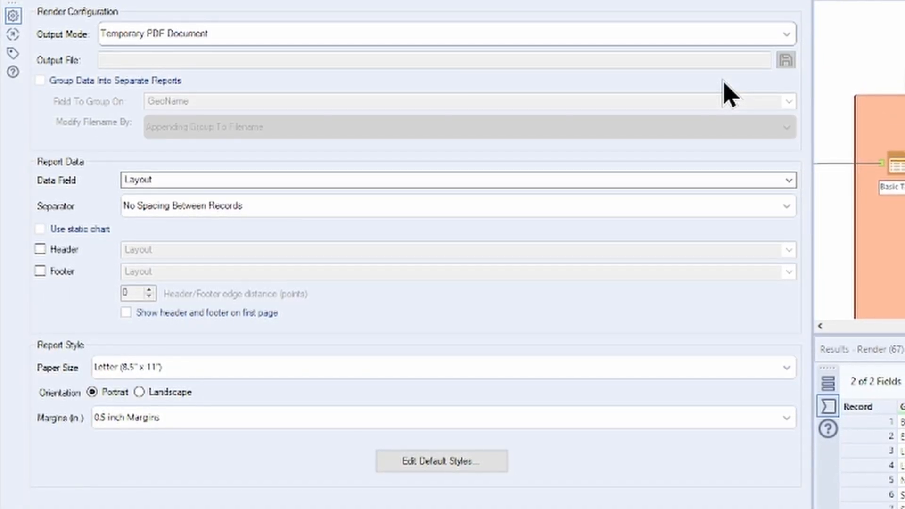
- Set the PDF report's paper size to A4 (210mm x 297mm) with Landscape orientation and run the workflow
click(785, 367)
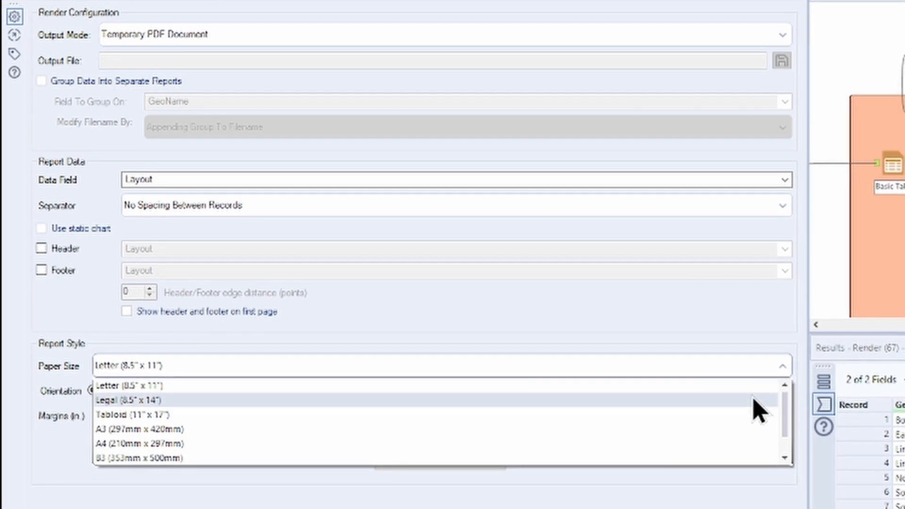
click(744, 444)
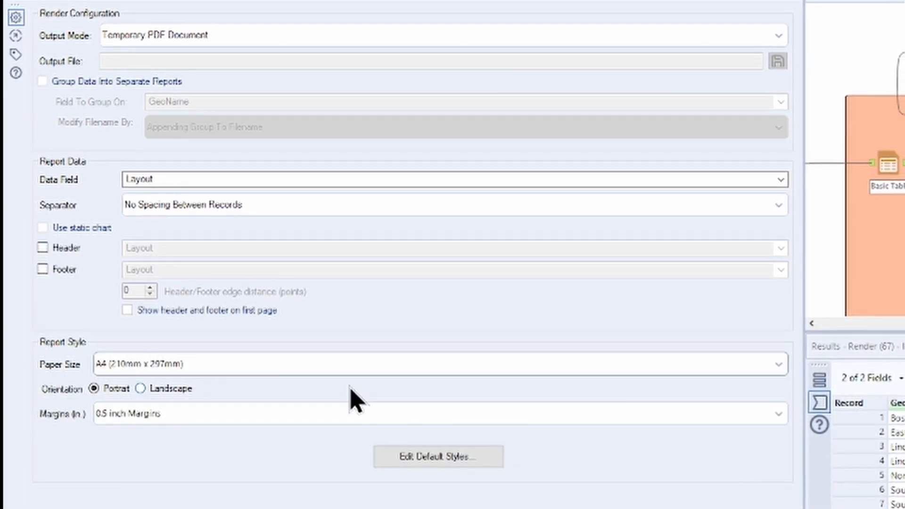
click(141, 388)
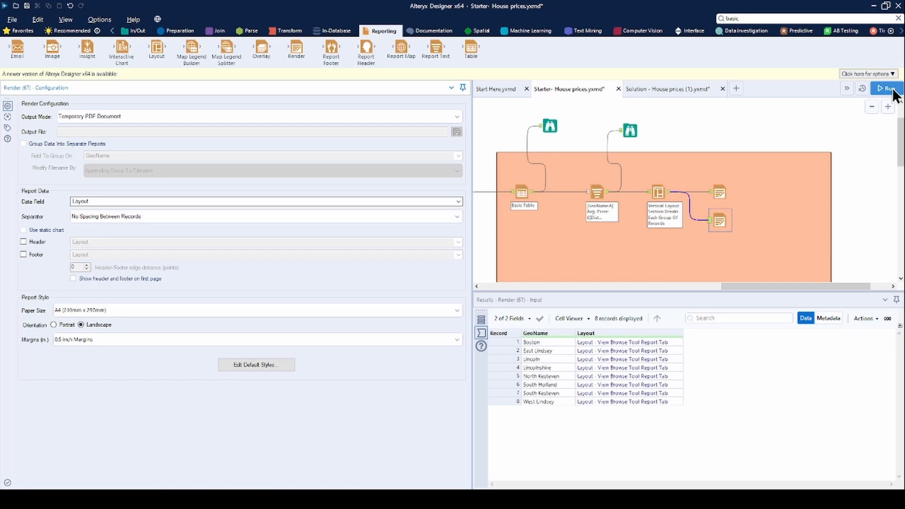
click(885, 90)
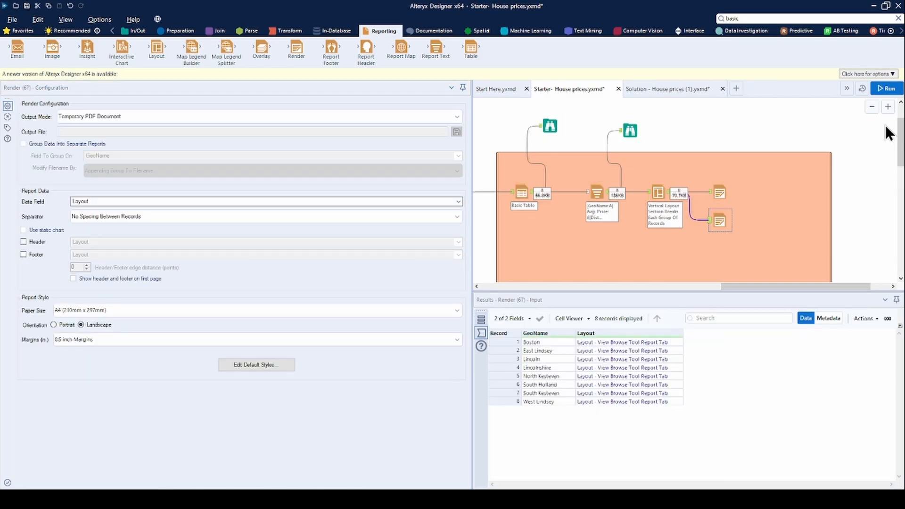
- Open the rendered PDF from the workflow messages in the browser, maximize it, and look through the district pages
click(860, 154)
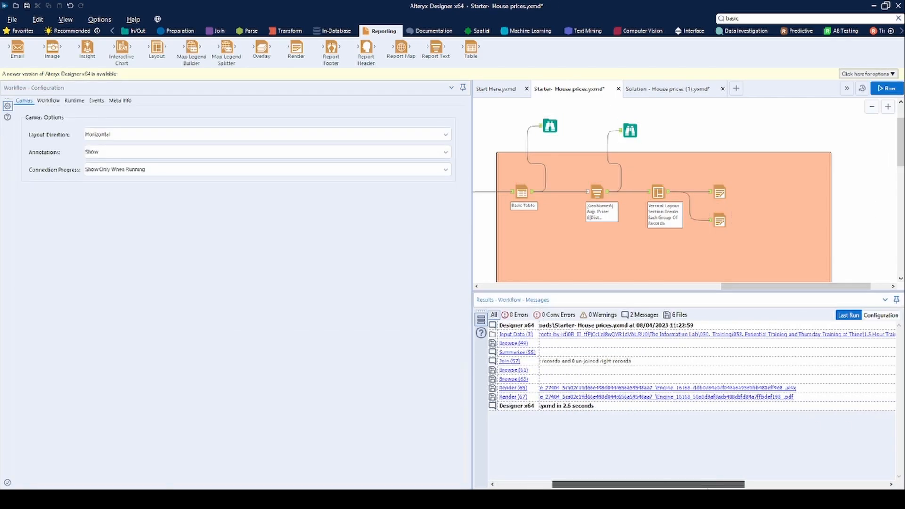
click(731, 399)
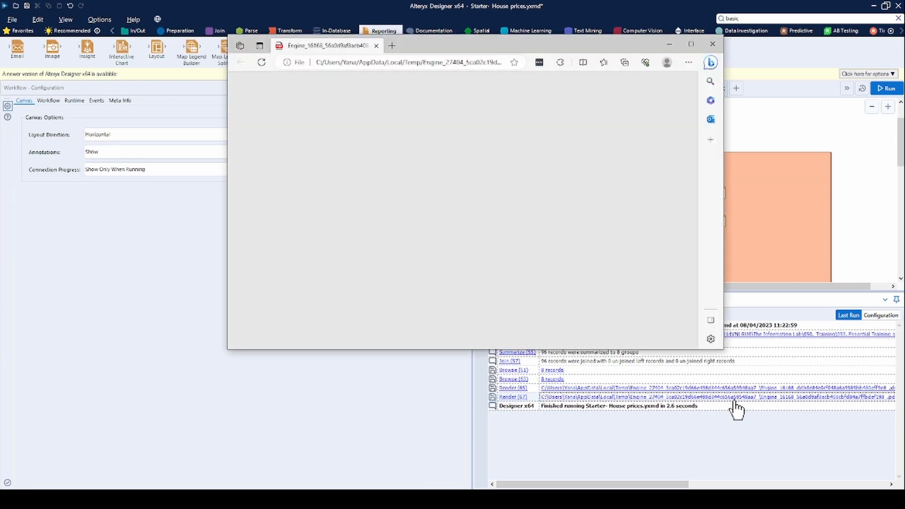
click(689, 41)
drag(880, 68, 850, 304)
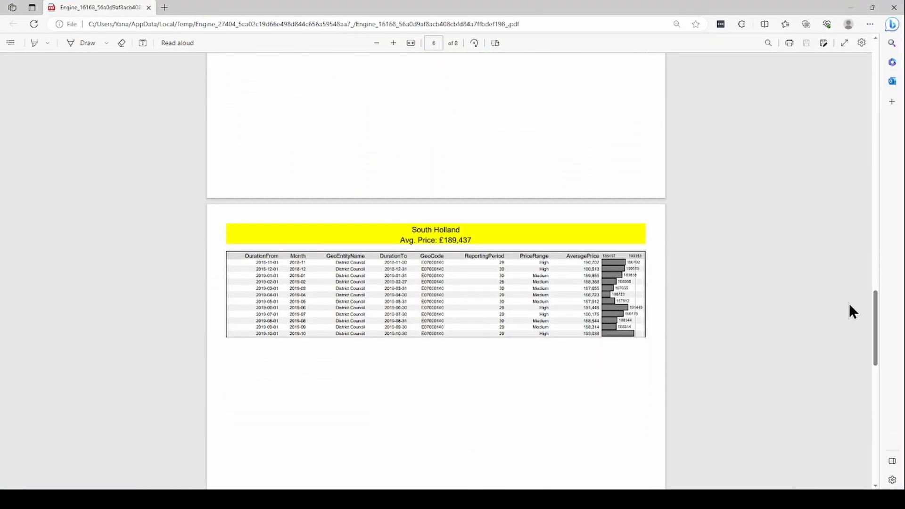